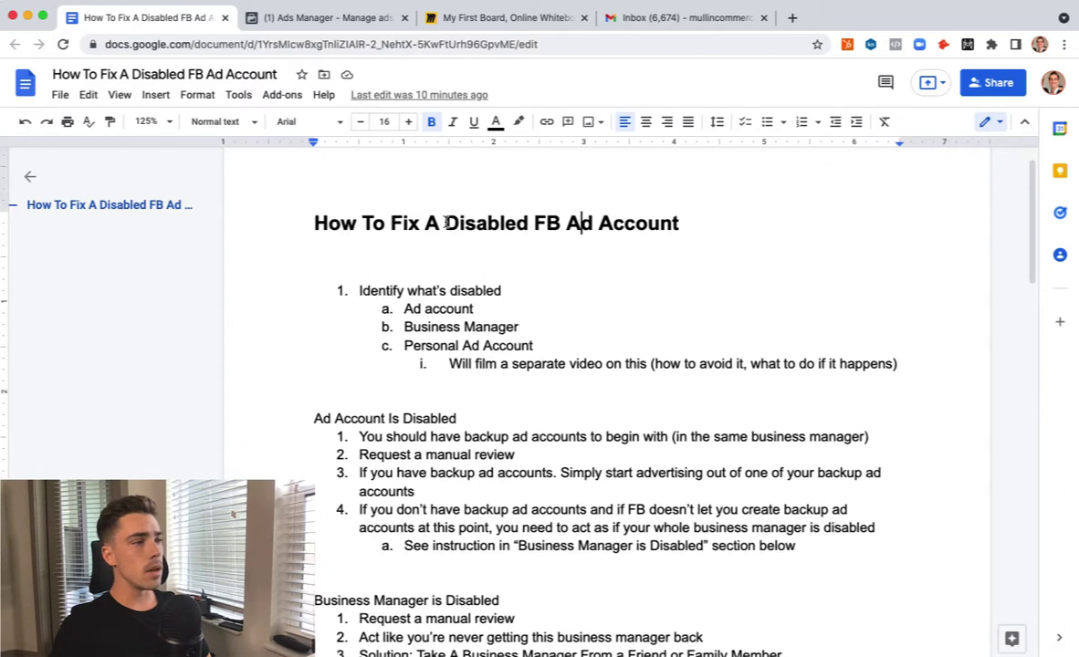
# Step: Highlight the outline's opening items and the three kinds of disabled accounts
pyautogui.scroll(-1, 445, 222)
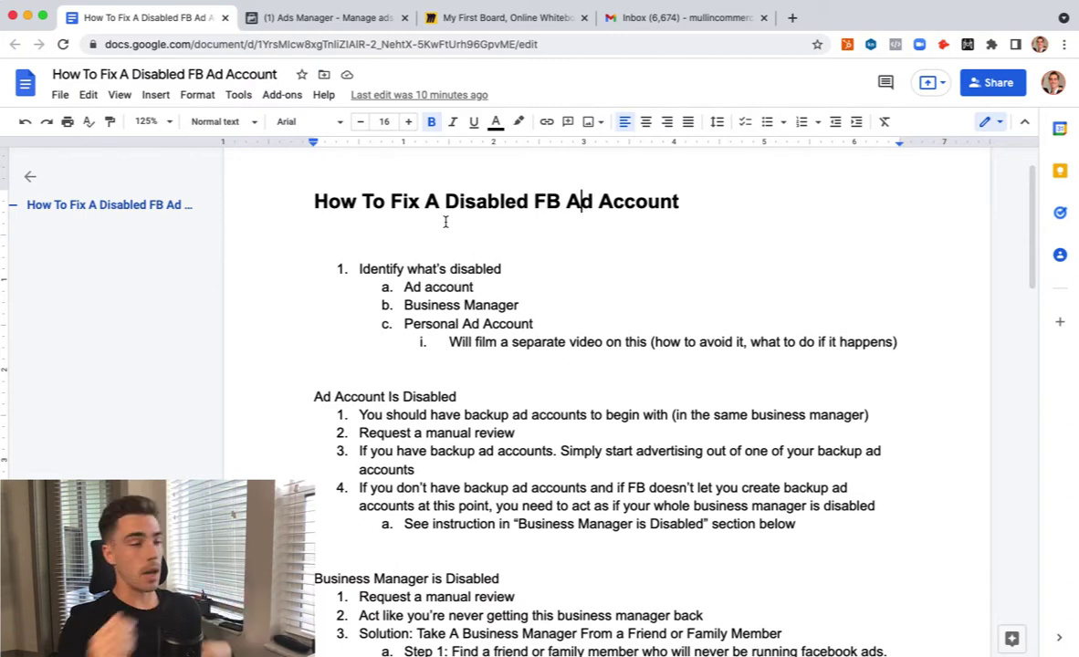
pyautogui.scroll(-1, 435, 239)
pyautogui.moveTo(317, 206); pyautogui.dragTo(362, 224)
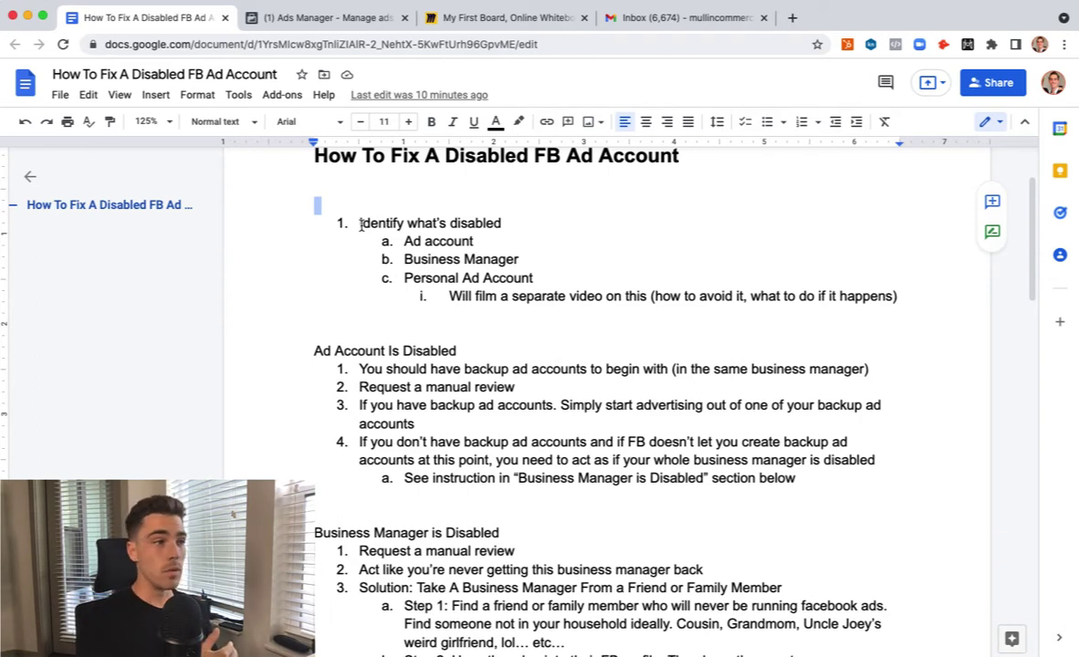
pyautogui.click(534, 277)
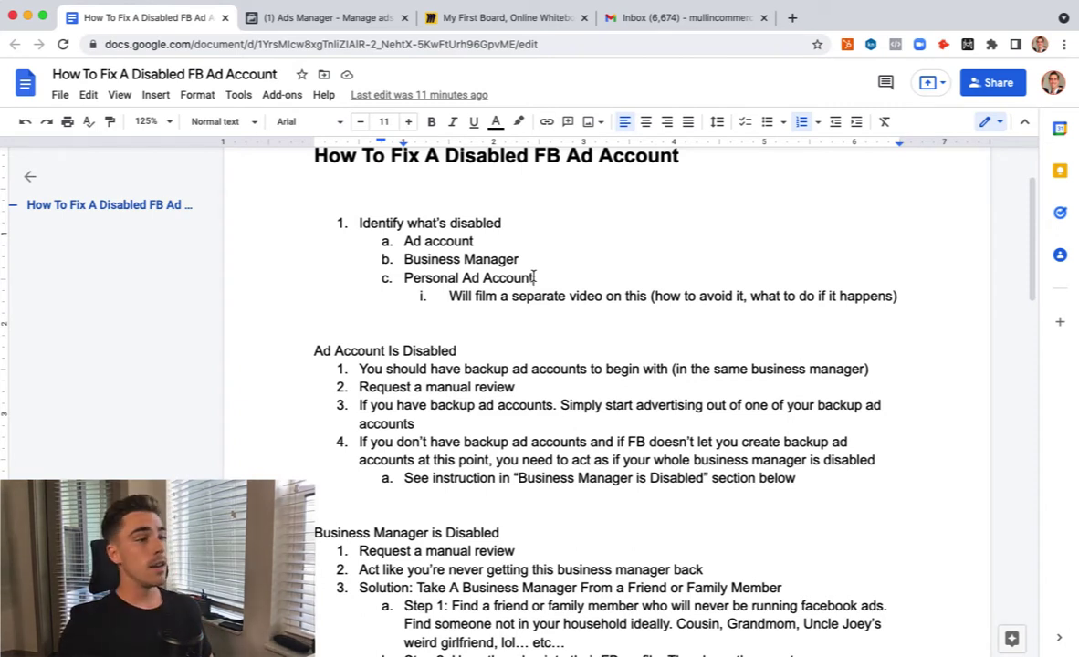
pyautogui.moveTo(548, 287); pyautogui.dragTo(501, 223)
pyautogui.click(380, 223)
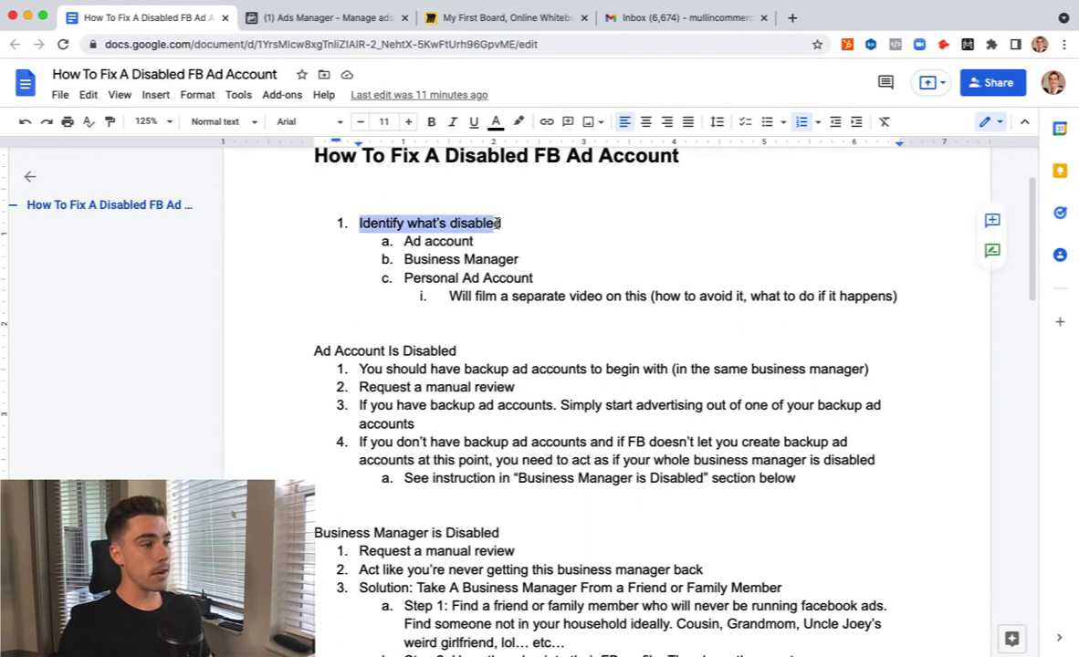
pyautogui.click(486, 223)
pyautogui.moveTo(405, 241); pyautogui.dragTo(550, 287)
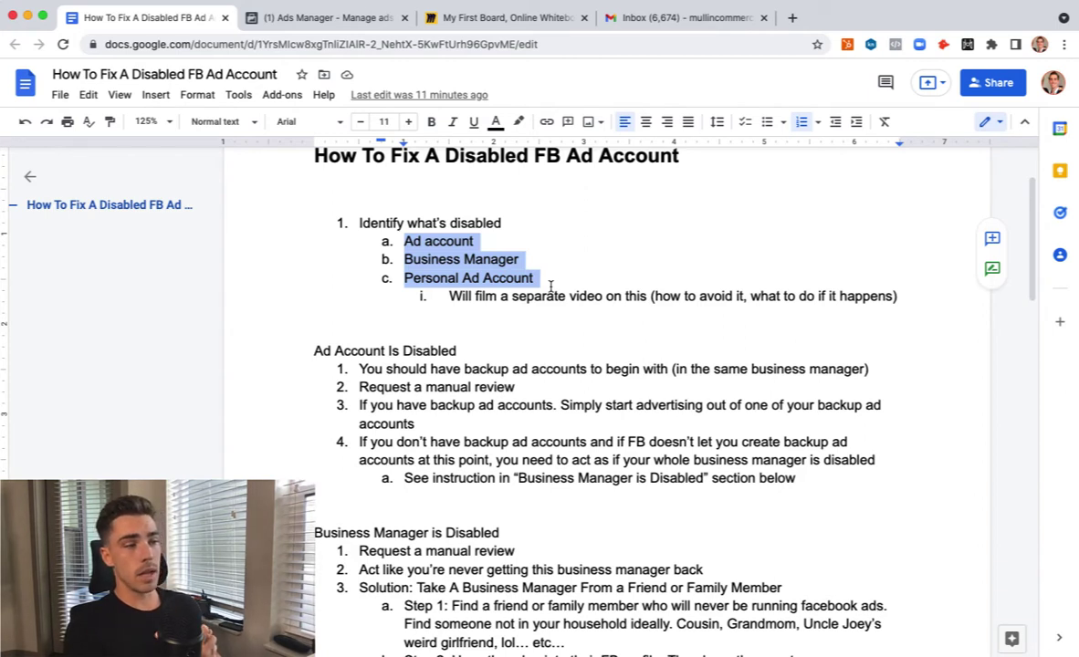
pyautogui.click(534, 262)
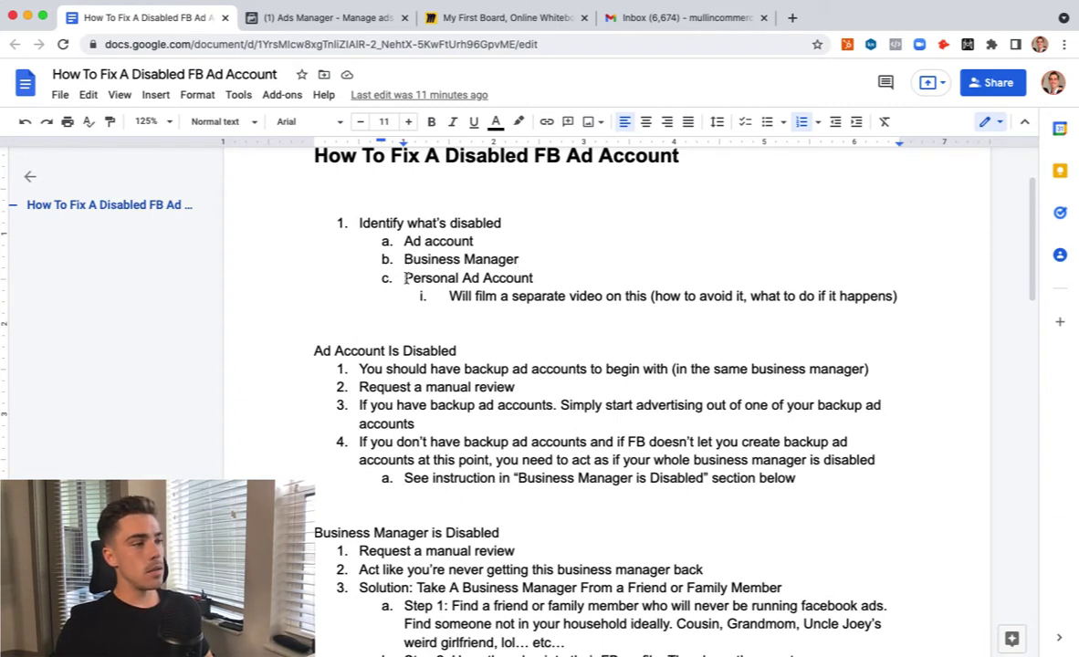
# Step: Highlight in turn the Personal Ad Account, Ad account and Business Manager items, then the separate-video note
pyautogui.moveTo(405, 279); pyautogui.dragTo(545, 282)
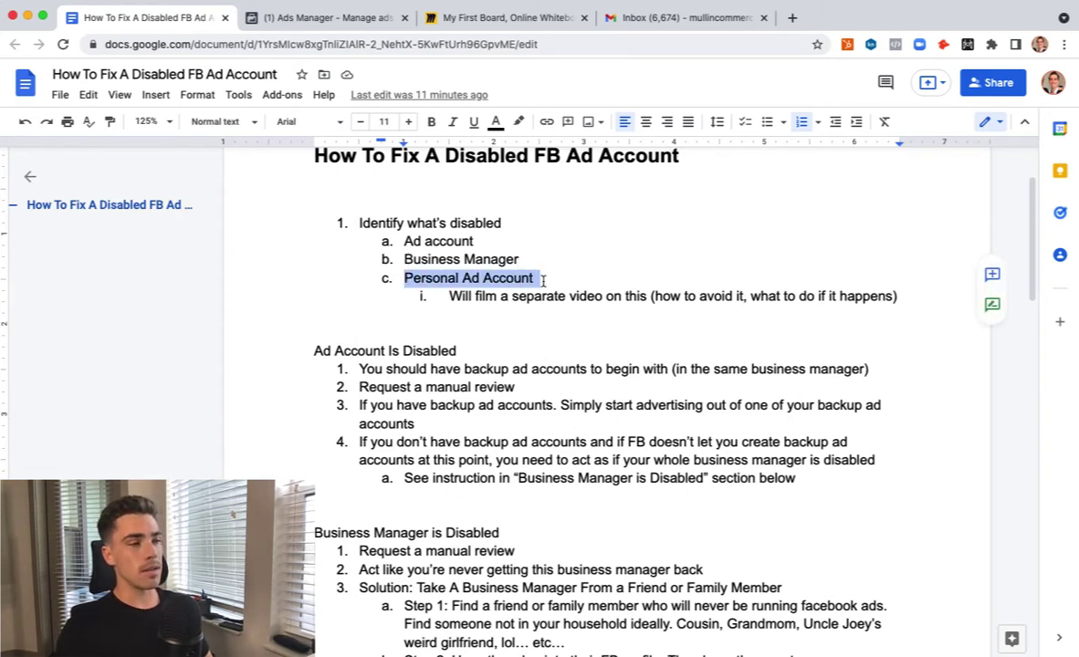
pyautogui.click(469, 278)
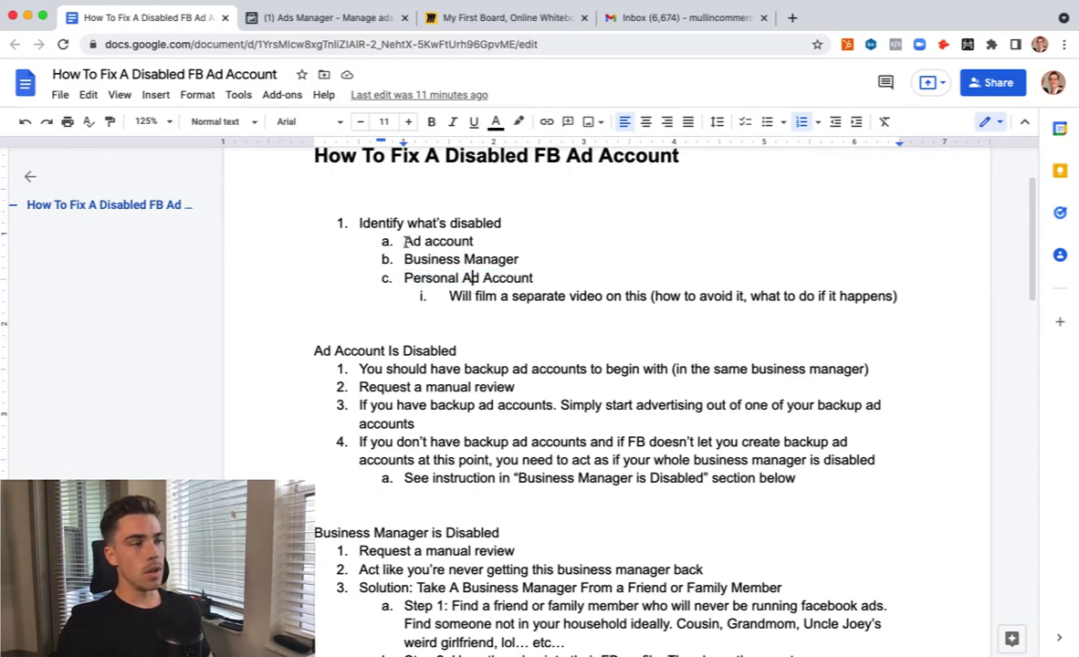
pyautogui.moveTo(405, 241); pyautogui.dragTo(472, 241)
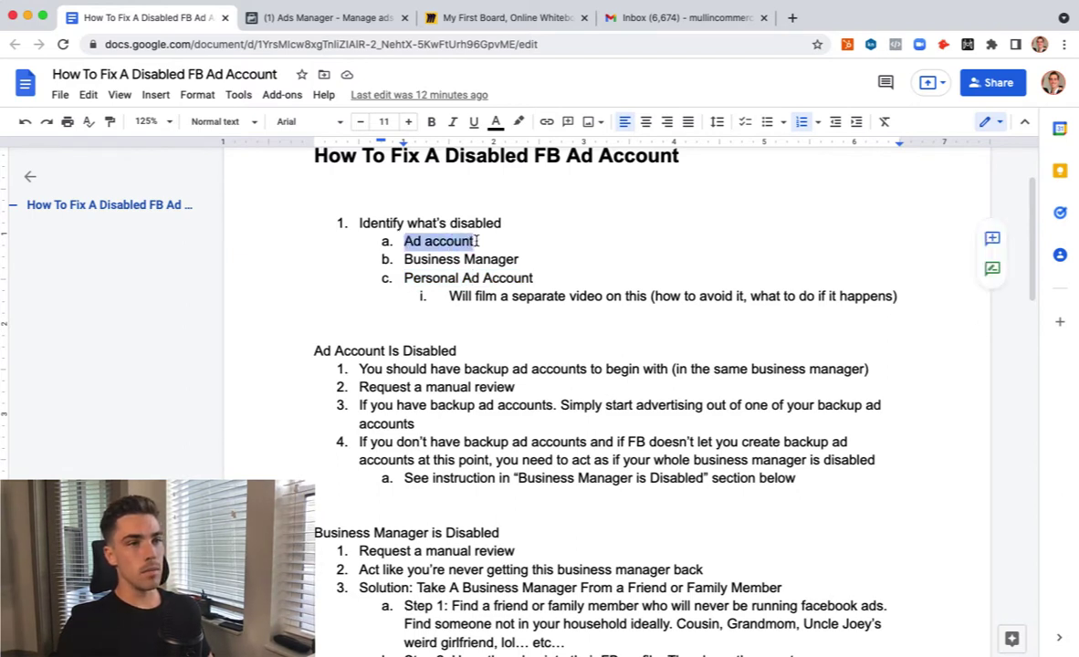
pyautogui.click(476, 241)
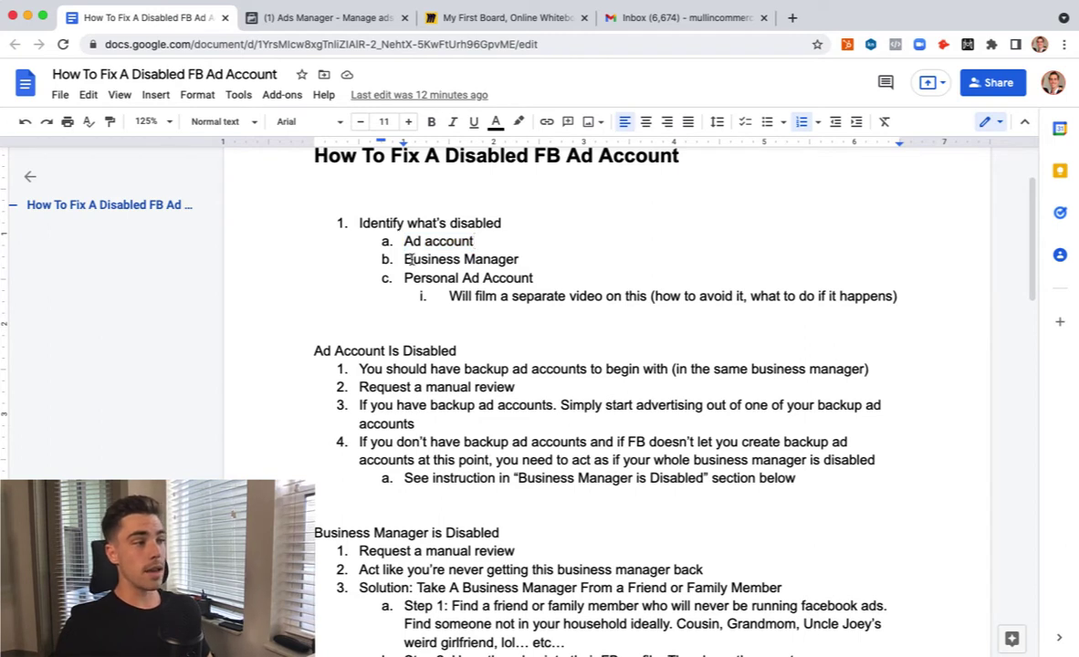
pyautogui.moveTo(404, 260); pyautogui.dragTo(535, 260)
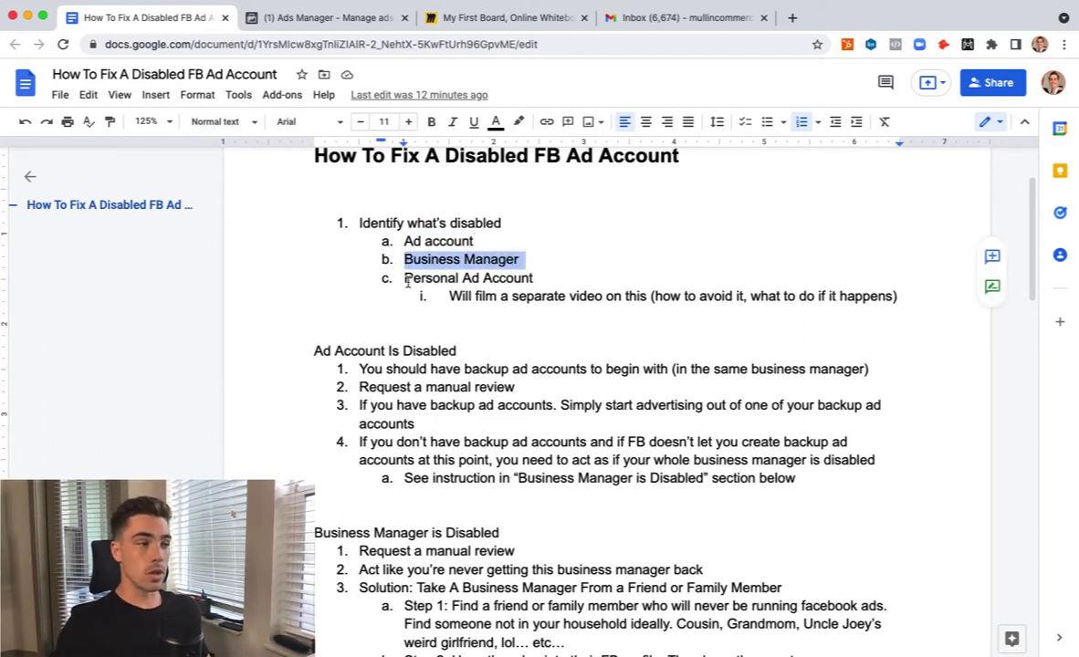
pyautogui.moveTo(404, 278); pyautogui.dragTo(535, 278)
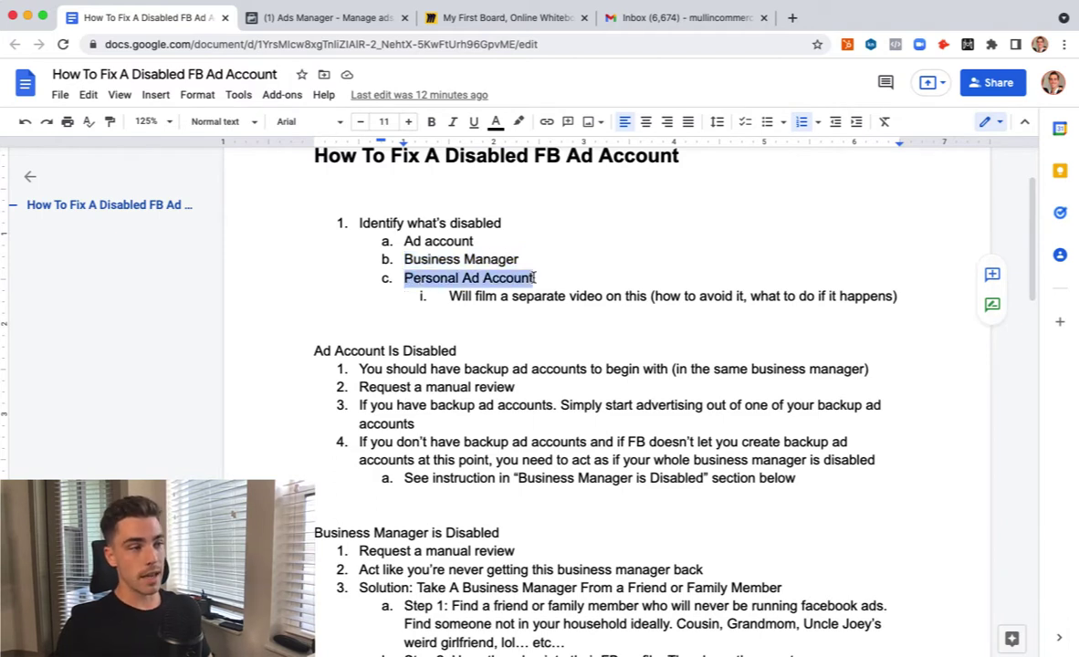
pyautogui.click(535, 278)
pyautogui.moveTo(450, 301); pyautogui.dragTo(897, 298)
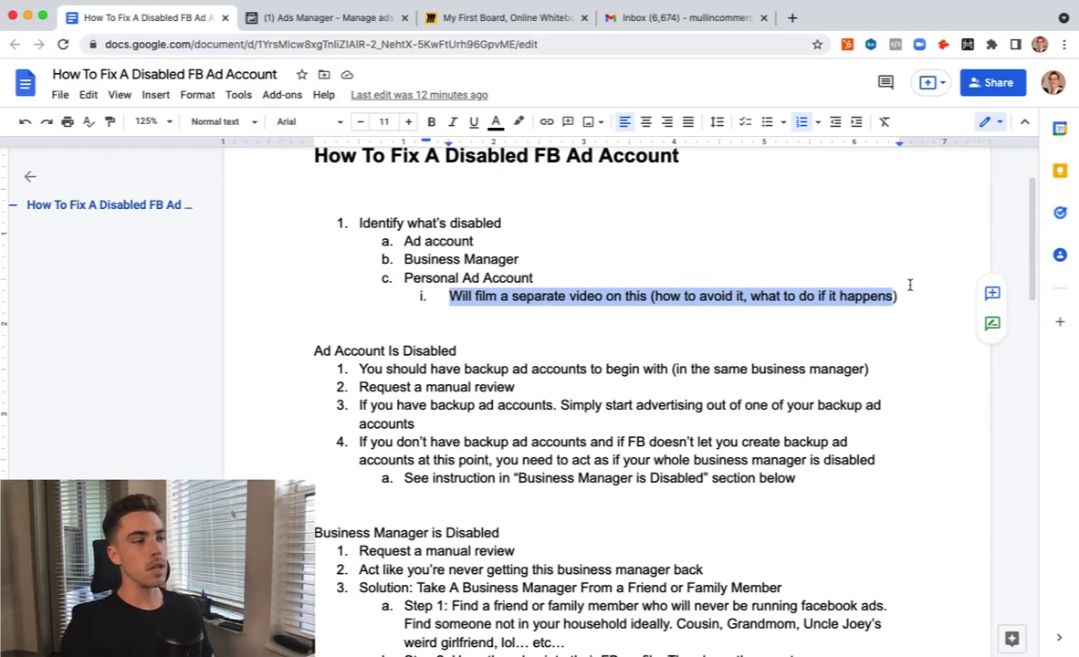
pyautogui.click(486, 281)
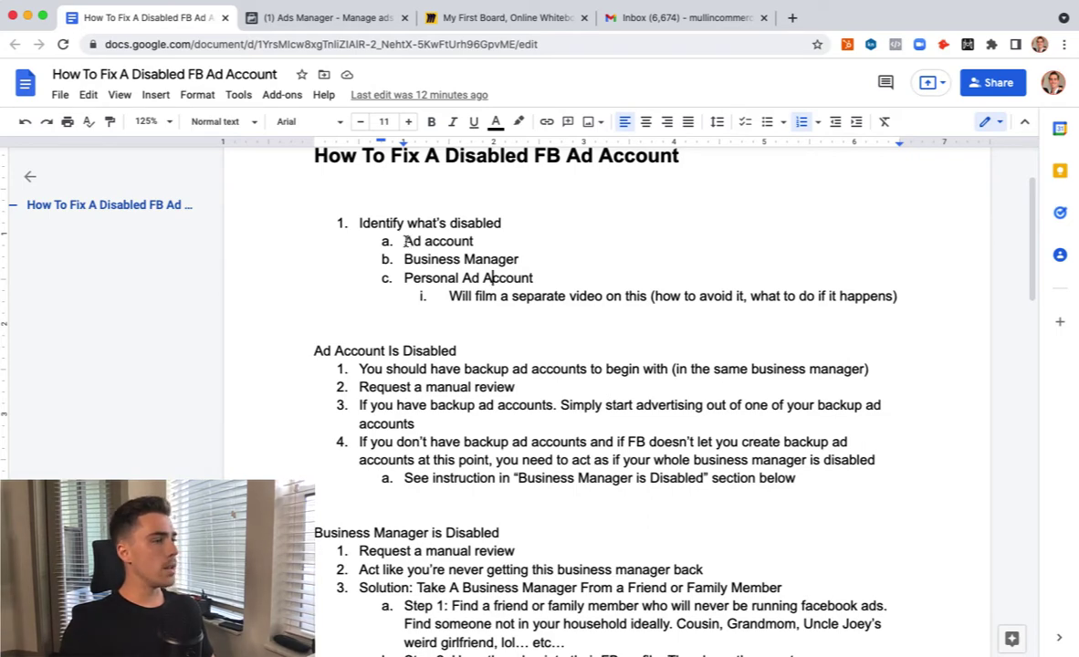
# Step: From Ads Manager's All tools menu, open Business Settings to the People list
pyautogui.click(303, 18)
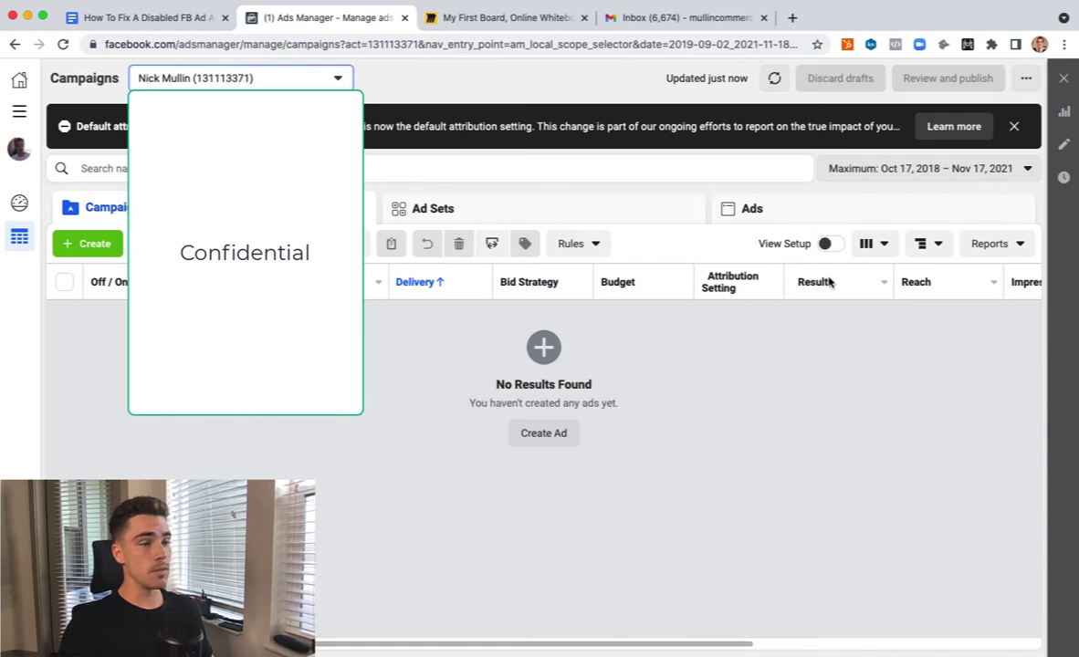
pyautogui.click(19, 114)
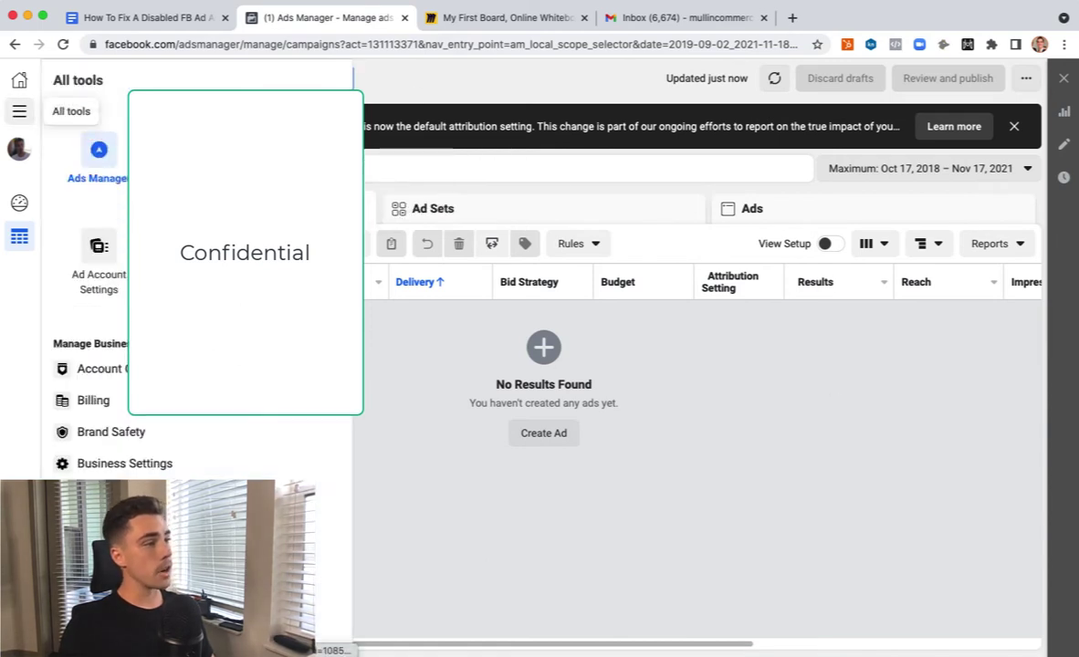
pyautogui.click(200, 154)
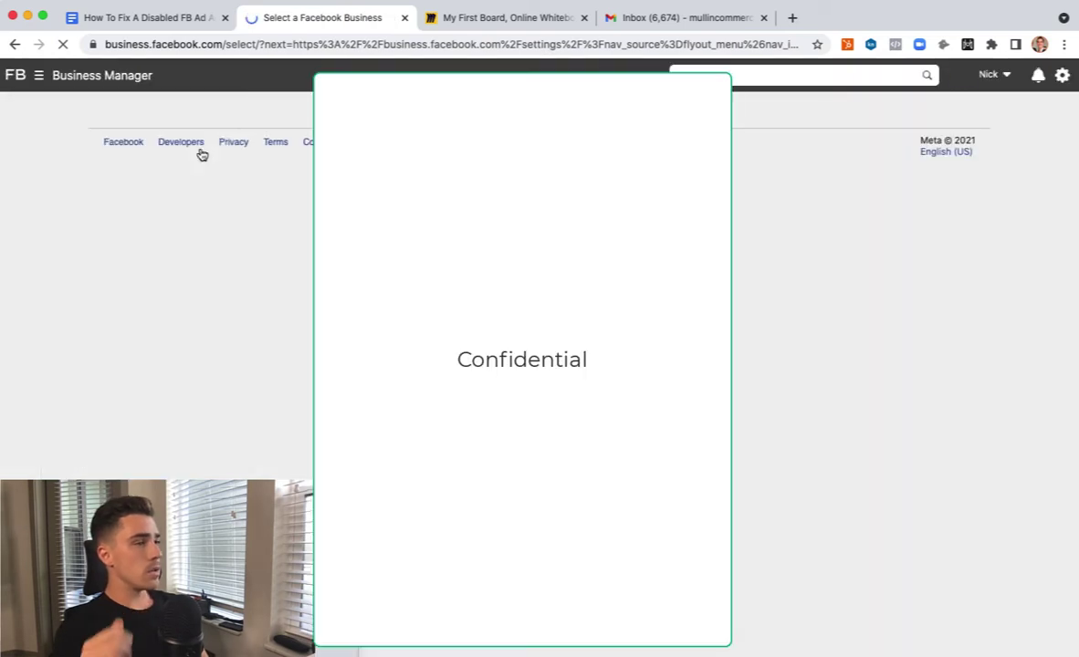
pyautogui.scroll(-2, 538, 365)
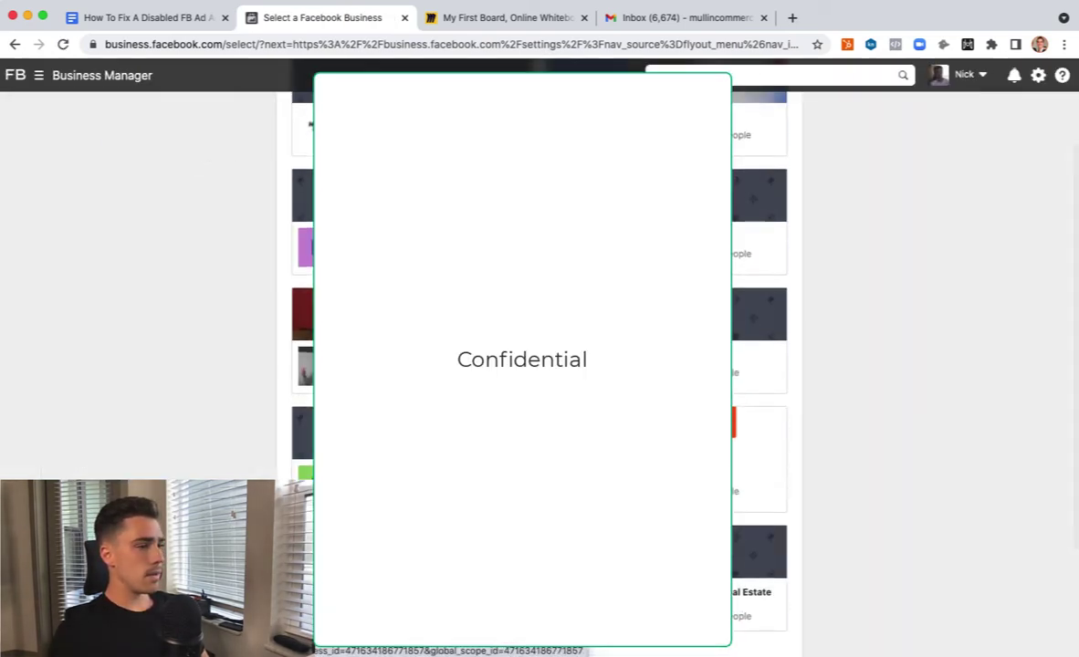
pyautogui.scroll(-2, 539, 365)
pyautogui.scroll(3, 538, 365)
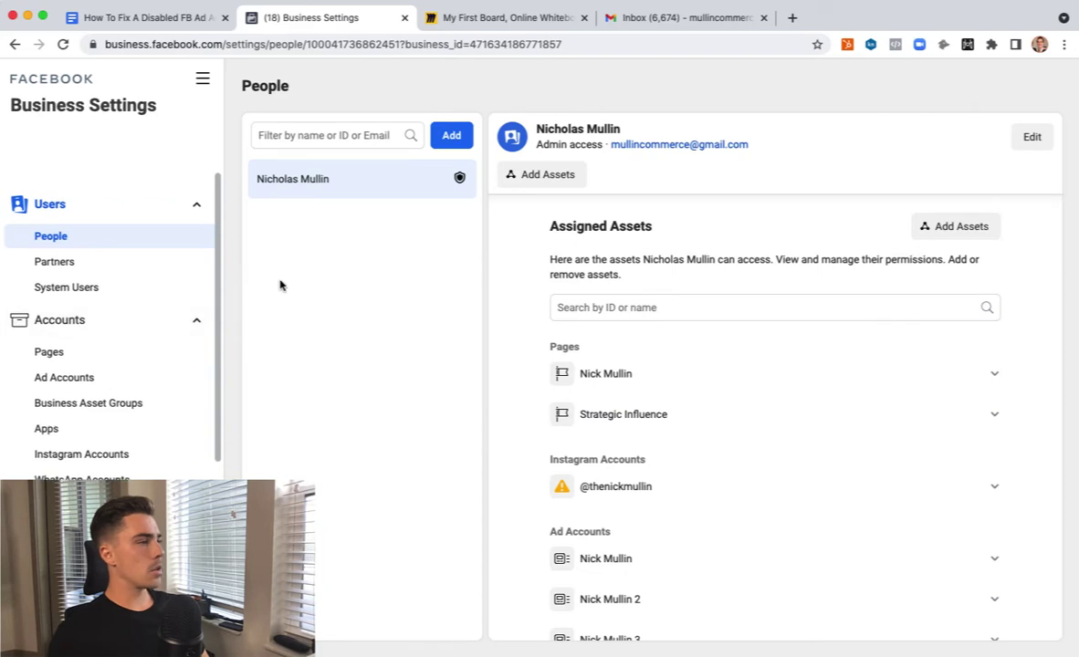
# Step: Show the business's Ad Accounts and view the details of the first three accounts
pyautogui.click(64, 378)
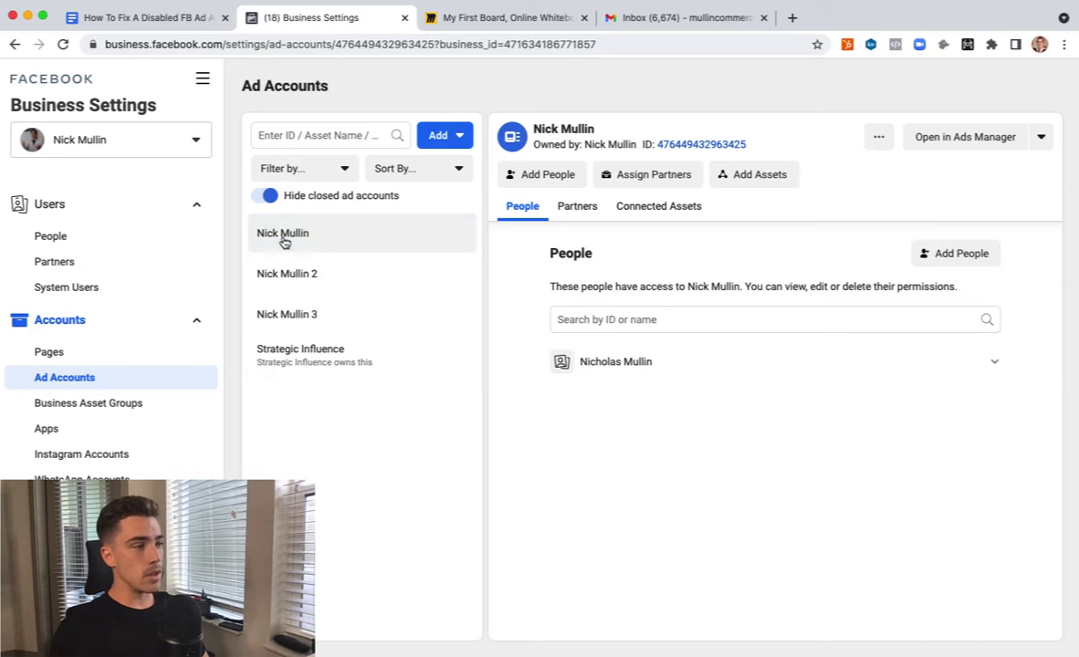
pyautogui.click(342, 284)
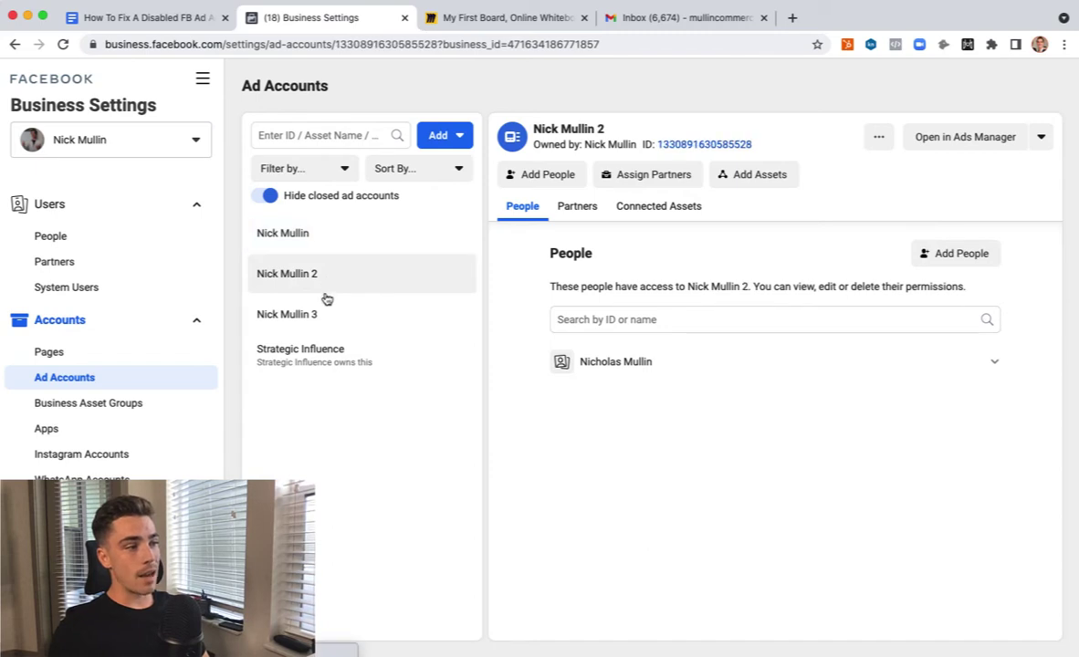
pyautogui.click(327, 299)
pyautogui.click(333, 280)
pyautogui.click(320, 231)
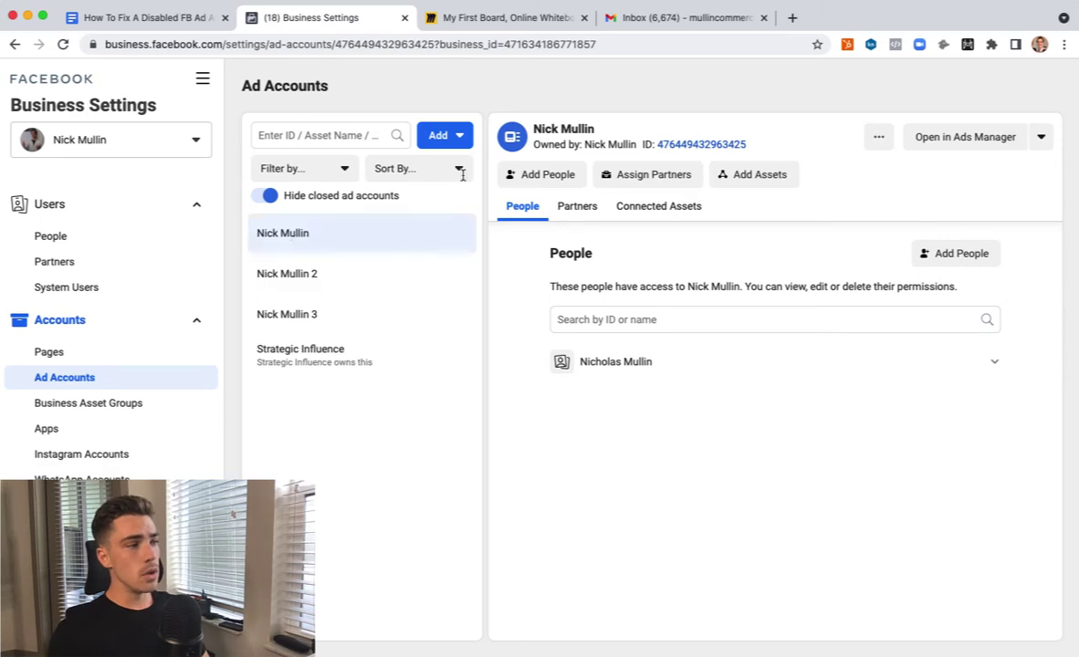
# Step: Open and close the add-ad-account options, then recheck the second and third accounts
pyautogui.click(449, 137)
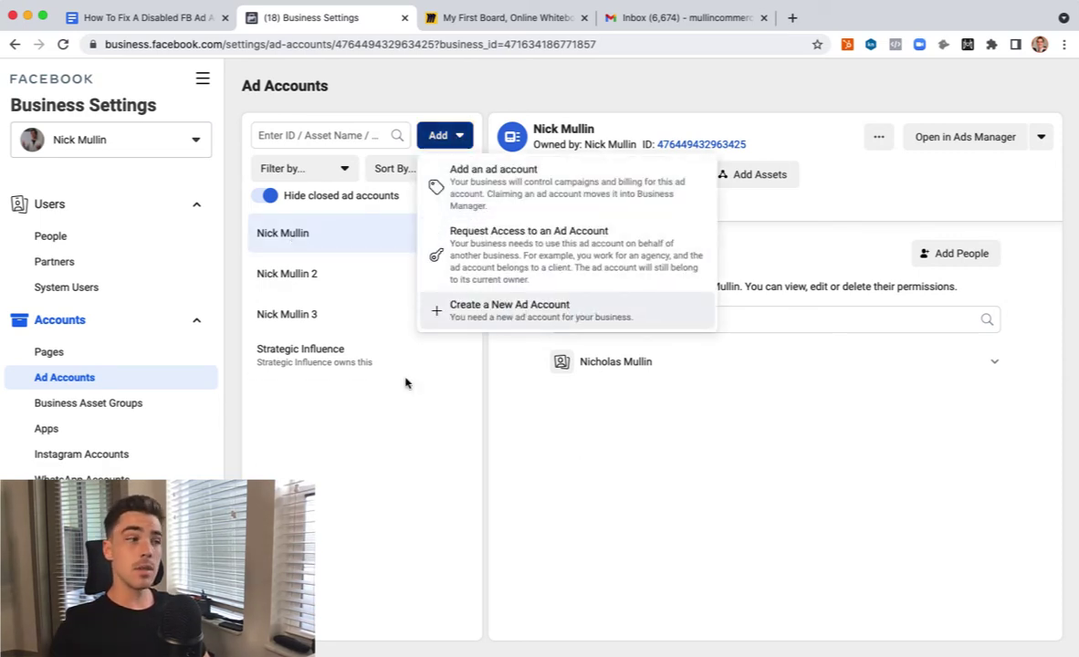
pyautogui.click(361, 420)
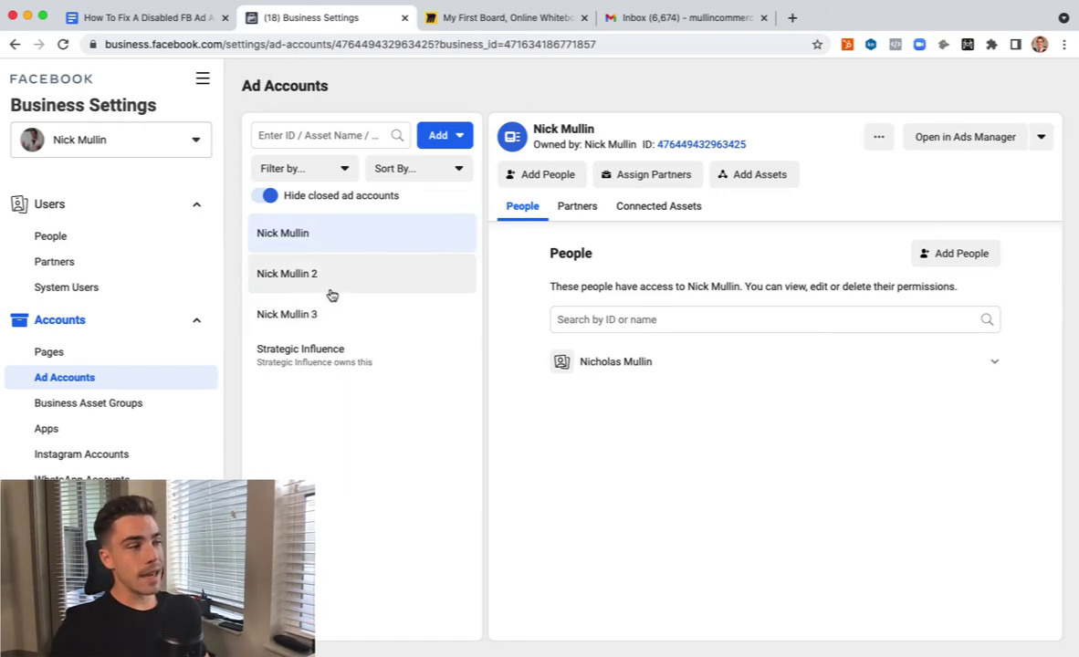
pyautogui.click(316, 275)
pyautogui.click(326, 319)
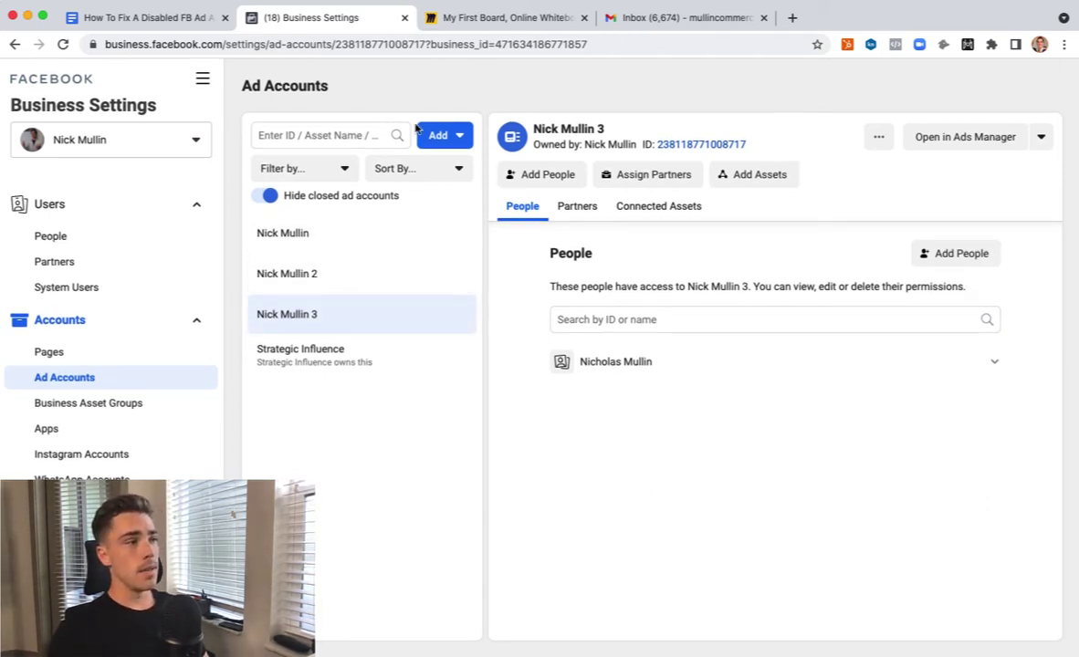
# Step: Return to the outline and highlight the Ad account item
pyautogui.click(153, 18)
pyautogui.moveTo(504, 245); pyautogui.dragTo(405, 245)
pyautogui.click(405, 243)
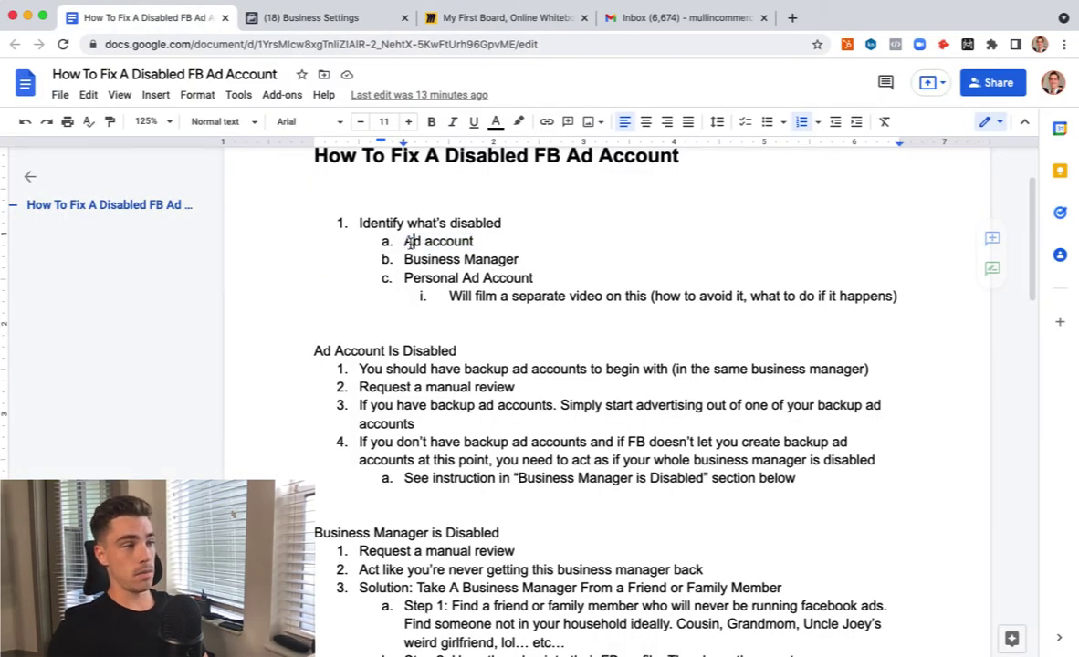
# Step: Switch back to the Business Settings Ad Accounts page
pyautogui.click(311, 20)
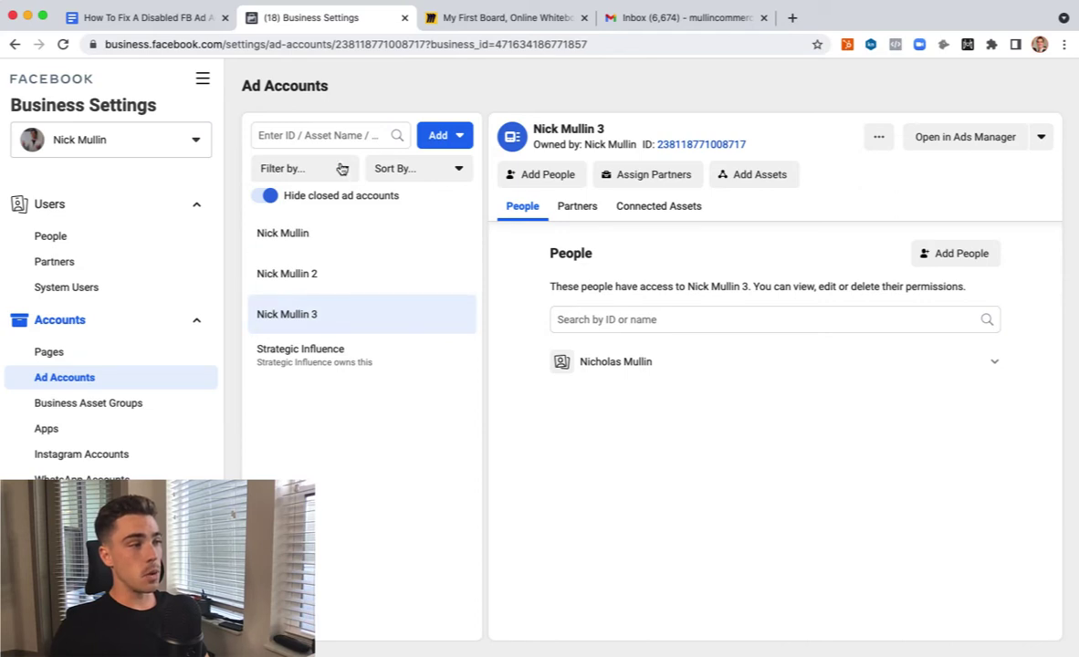
# Step: Scroll the Business Settings sidebar to Payment Methods and Security Center, then return to the outline
pyautogui.scroll(-1, 137, 379)
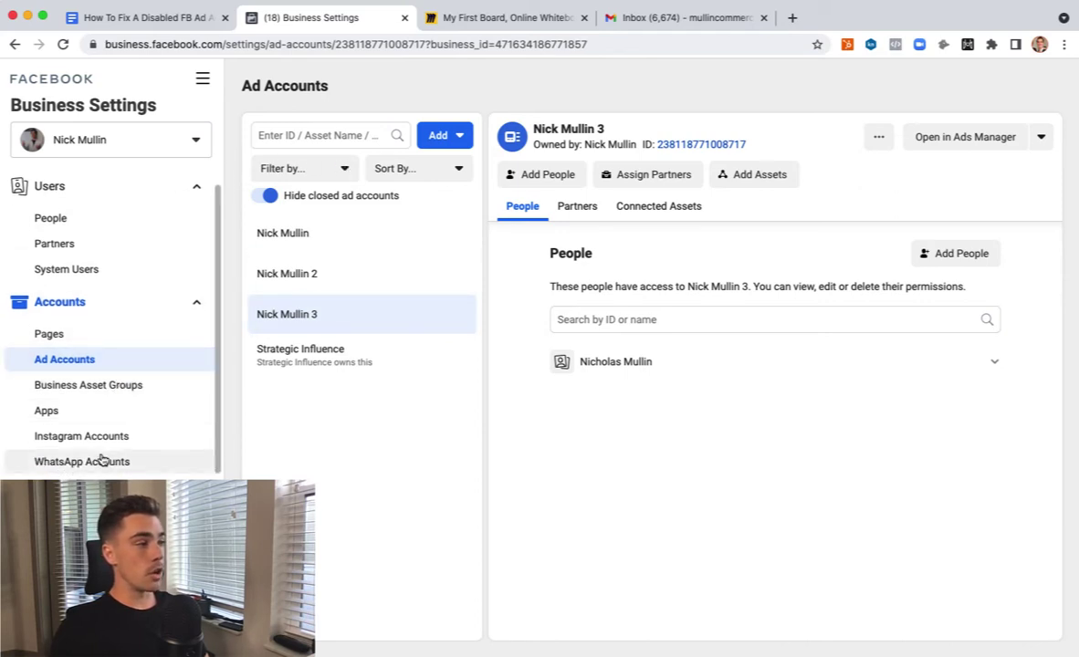
pyautogui.scroll(-5, 102, 461)
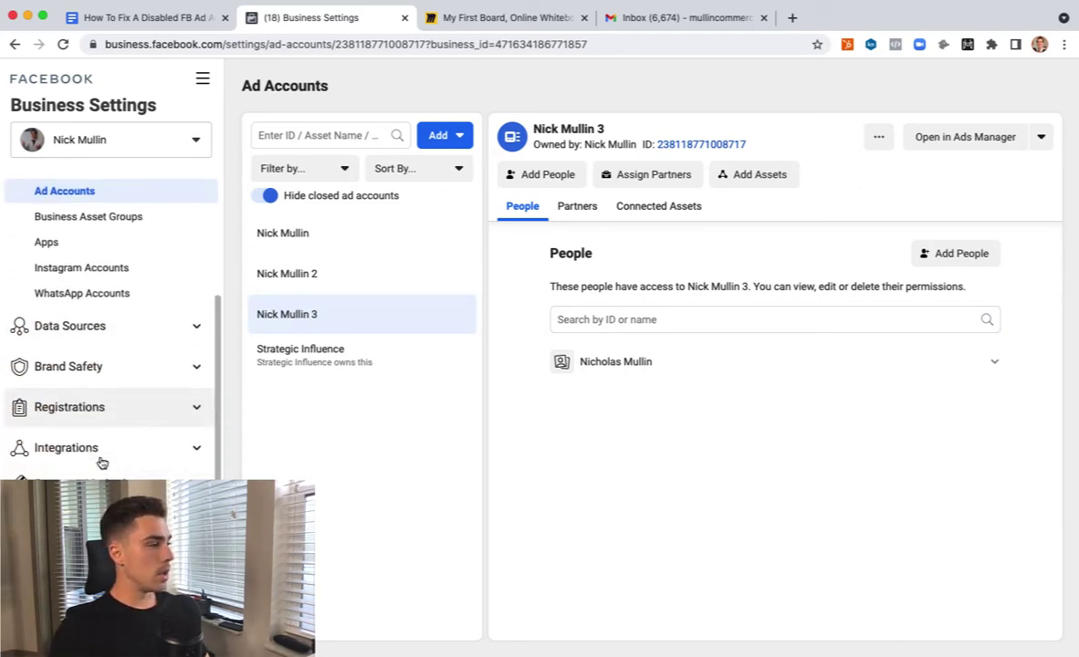
pyautogui.scroll(-2, 103, 463)
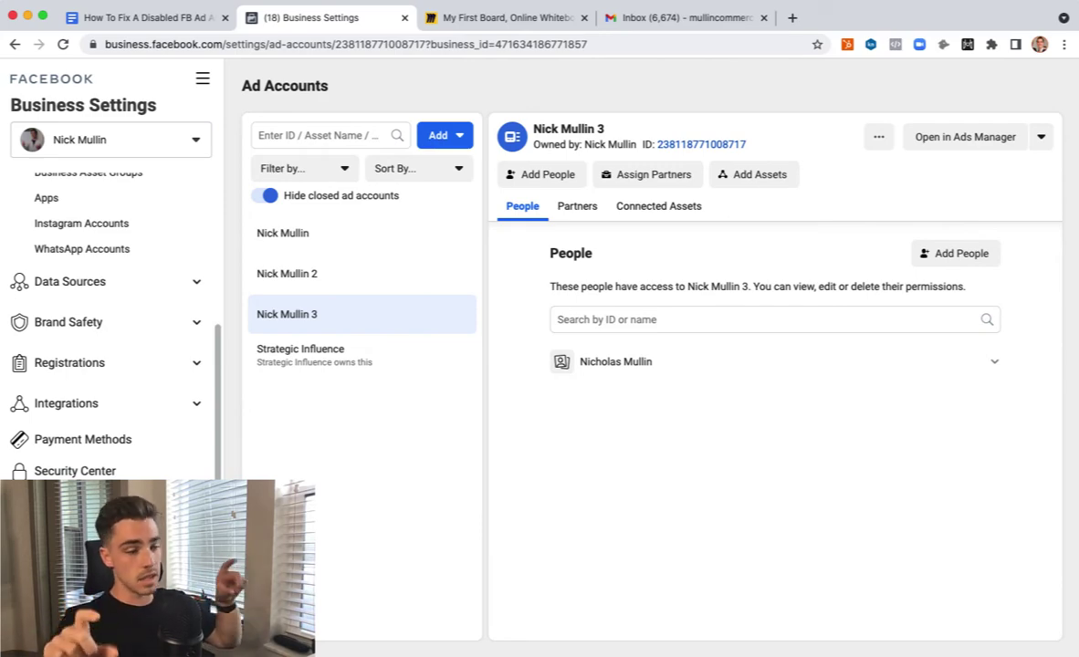
pyautogui.click(146, 17)
# Step: Highlight the Ad account and Business Manager items, then view the ad accounts settings
pyautogui.moveTo(518, 259); pyautogui.dragTo(407, 243)
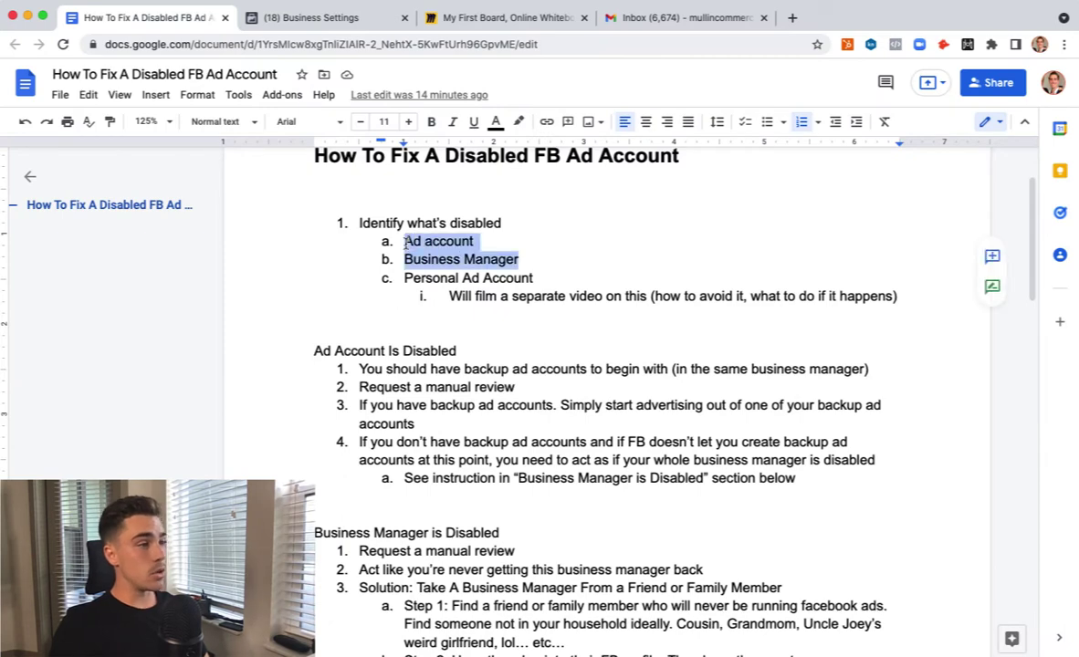
pyautogui.click(407, 243)
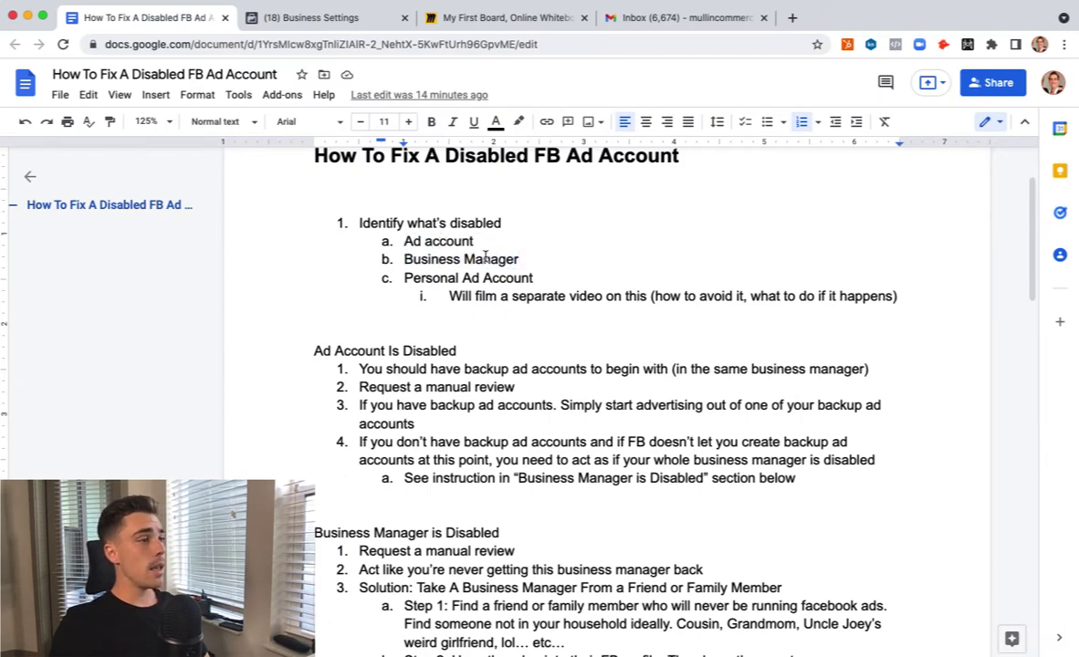
pyautogui.click(296, 16)
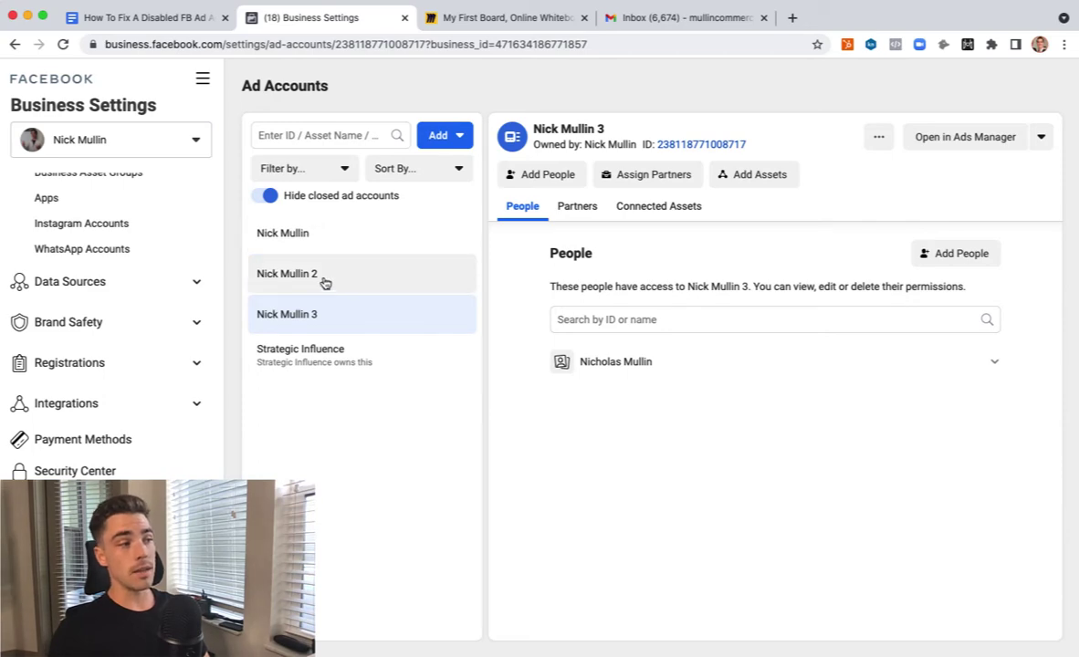
# Step: Highlight the Ad Account Is Disabled section and Personal Ad Account item, then open Business Settings' All tools
pyautogui.click(173, 18)
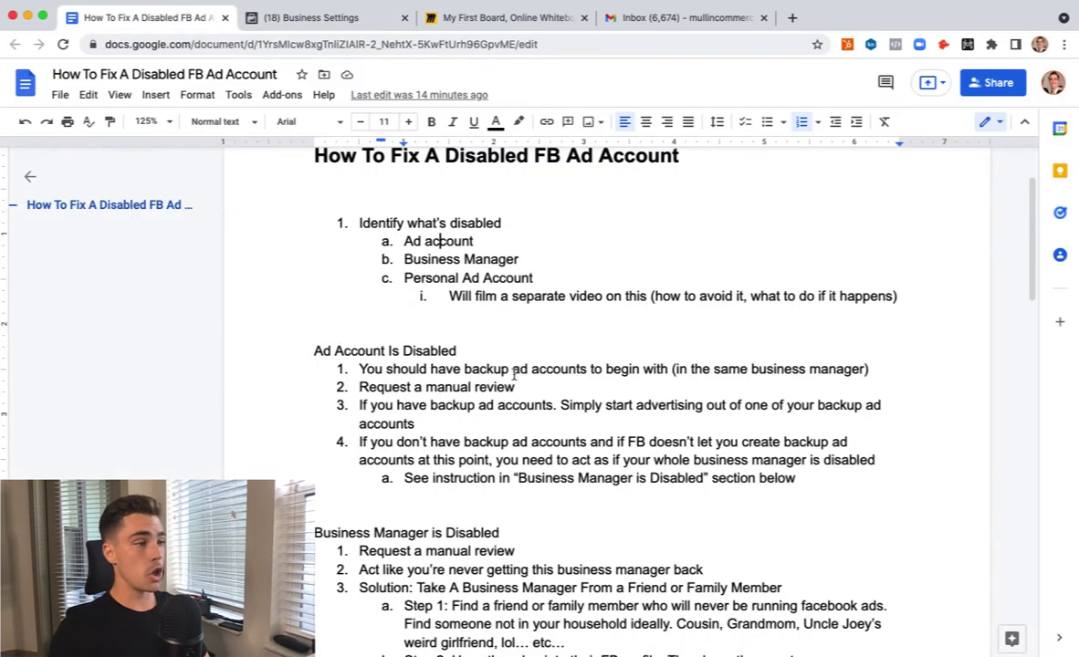
pyautogui.moveTo(308, 350); pyautogui.dragTo(874, 460)
pyautogui.click(563, 296)
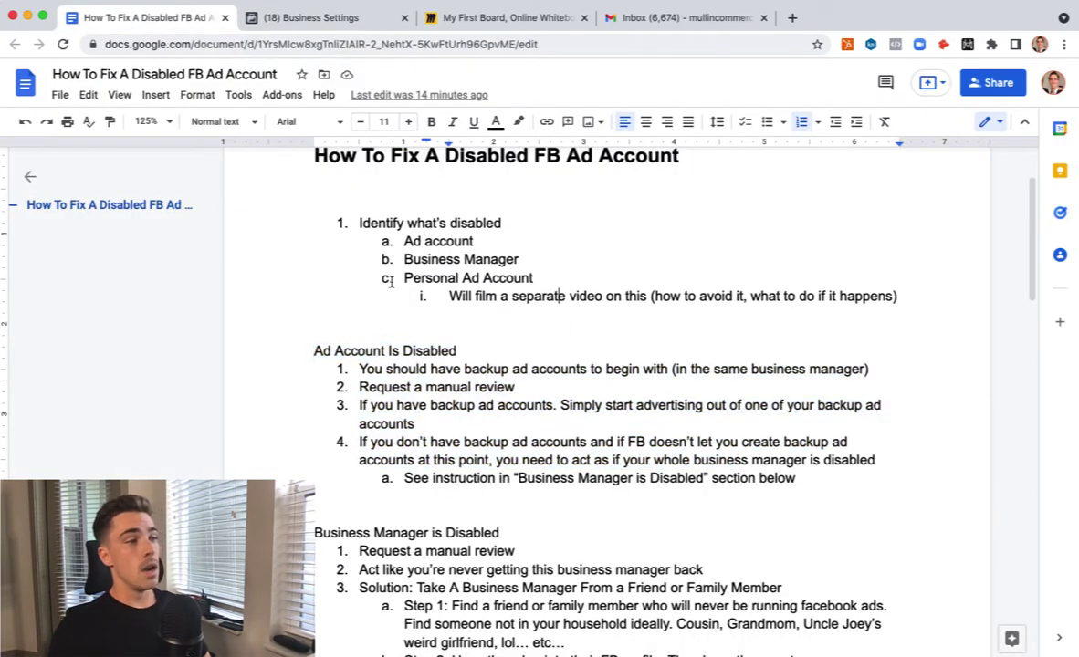
pyautogui.moveTo(401, 278); pyautogui.dragTo(526, 277)
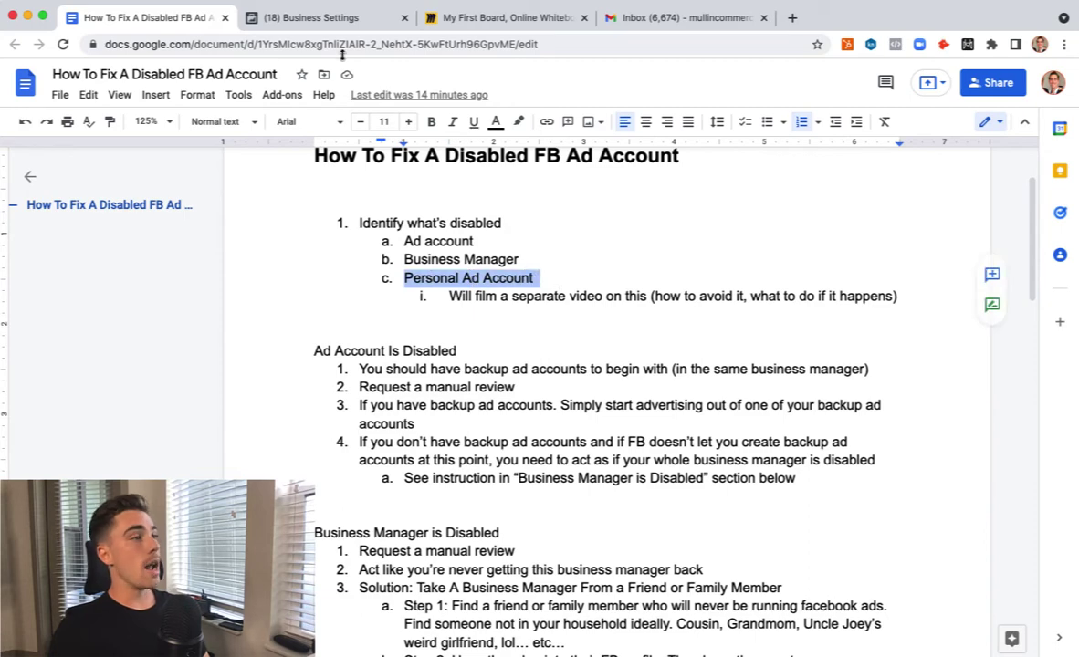
pyautogui.click(310, 19)
pyautogui.click(203, 79)
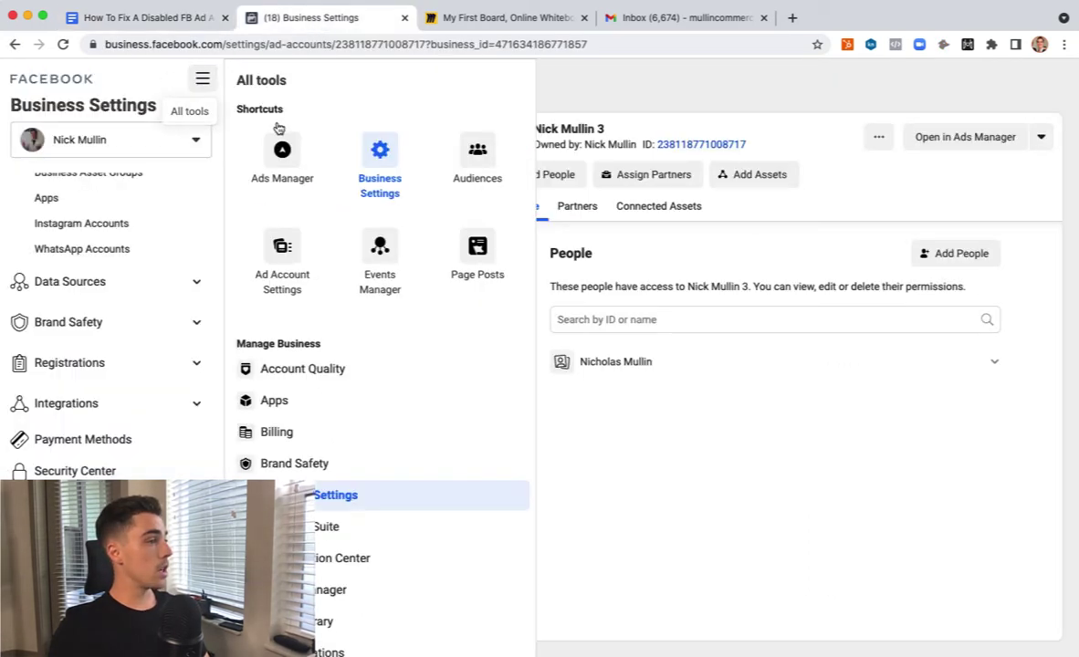
# Step: Open Ads Manager from All tools, view the empty Campaigns page, then return to the outline
pyautogui.click(282, 155)
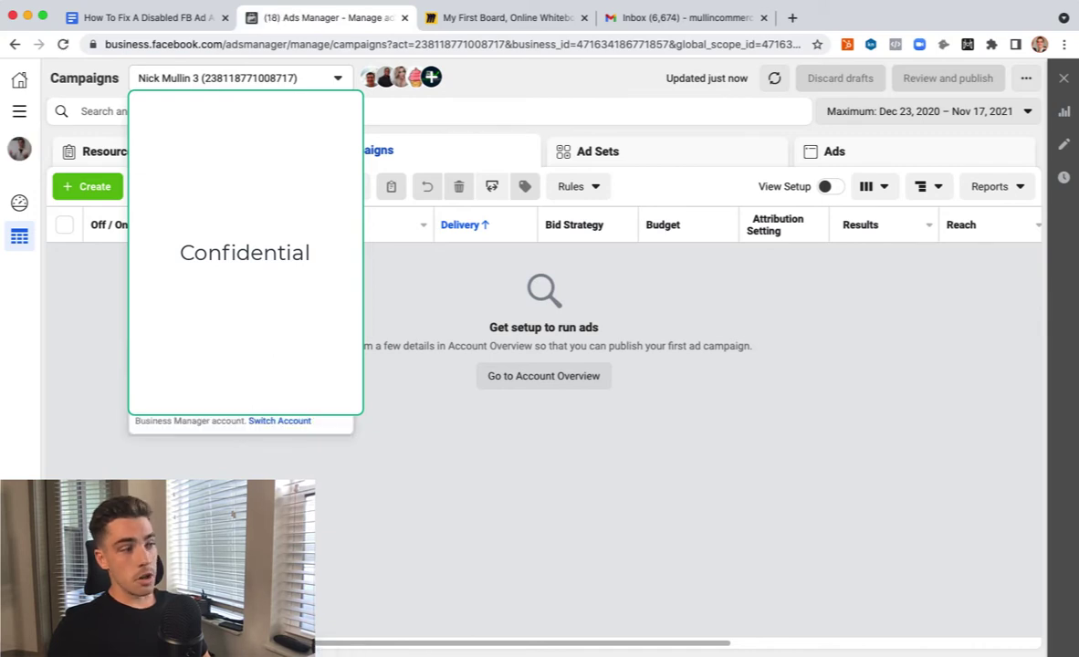
pyautogui.scroll(-5, 542, 522)
pyautogui.scroll(5, 542, 522)
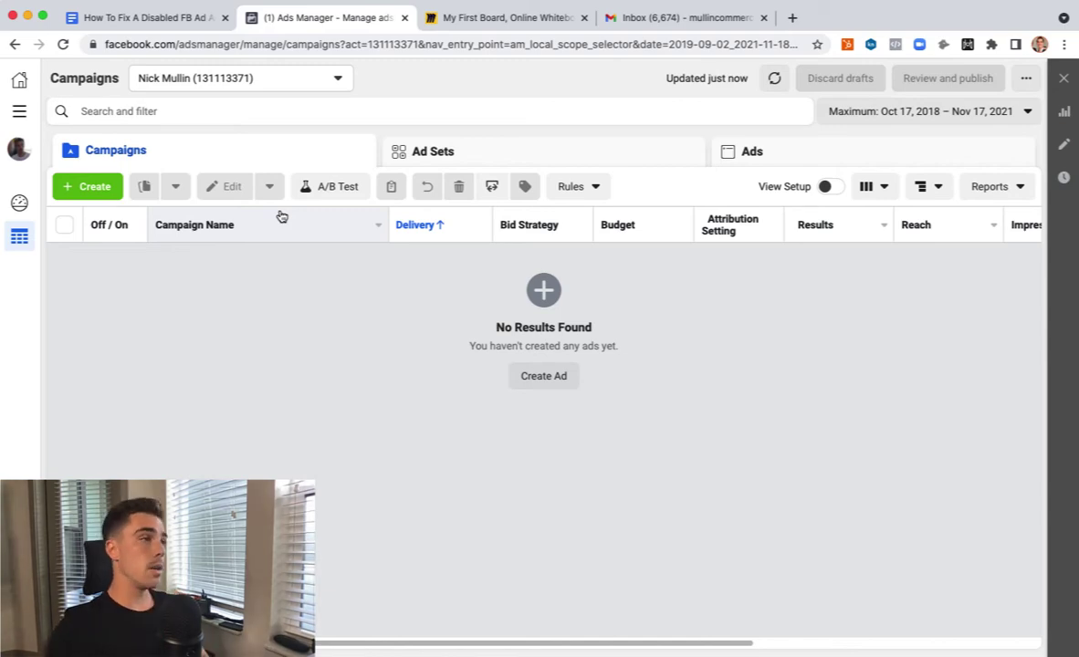
pyautogui.click(187, 19)
# Step: Highlight the Personal Ad Account and Ad account items, then scroll down the outline
pyautogui.click(410, 279)
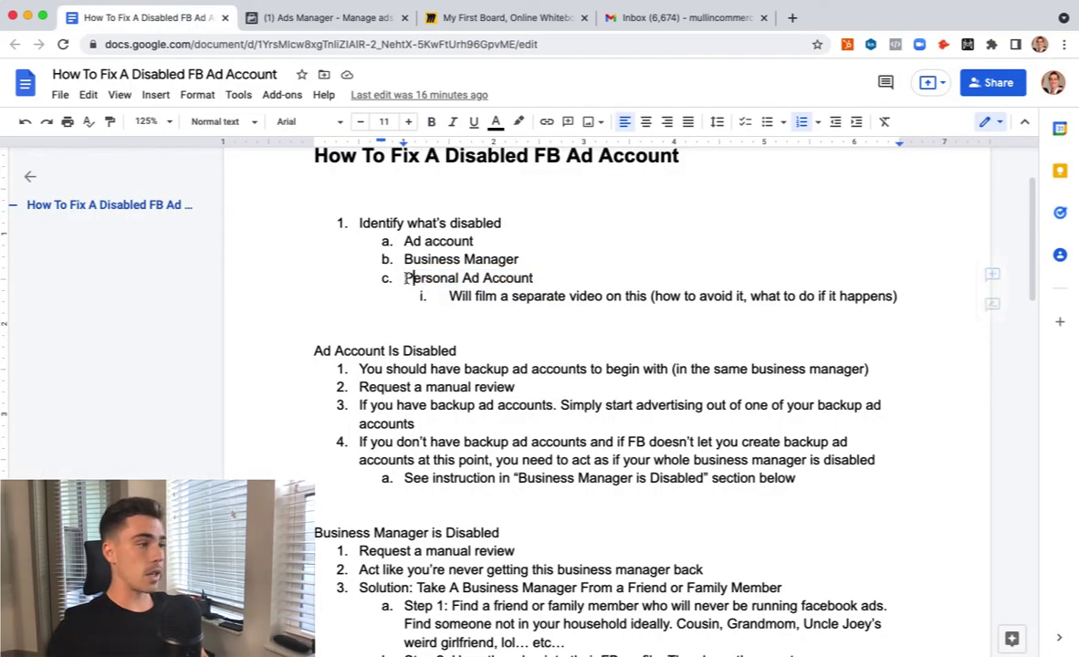
pyautogui.moveTo(405, 279); pyautogui.dragTo(406, 242)
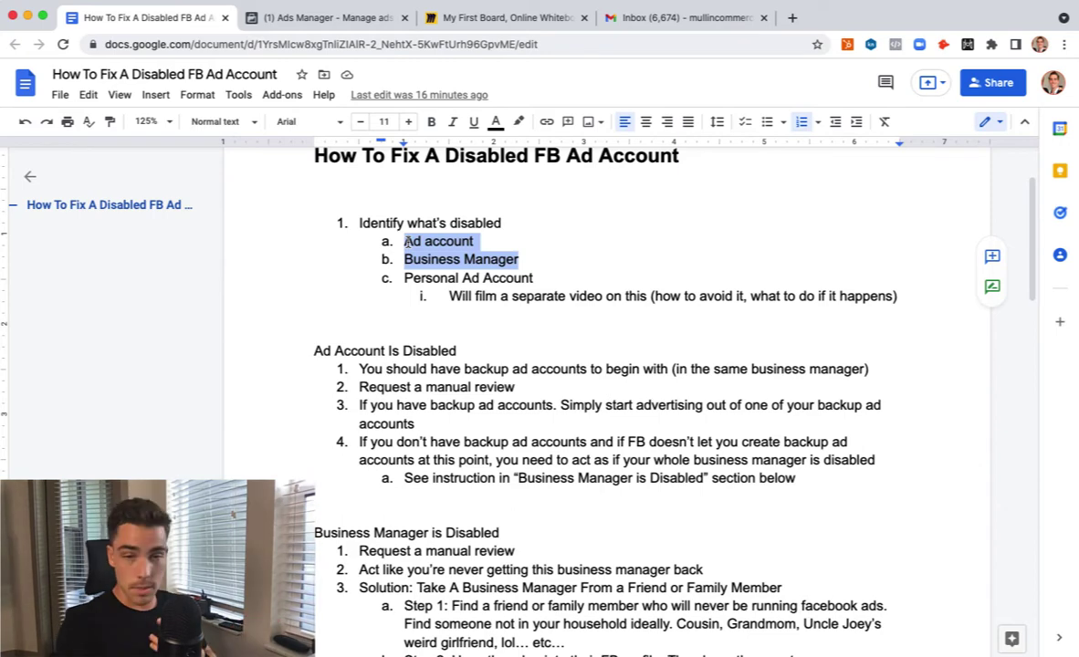
pyautogui.scroll(-1, 408, 330)
pyautogui.click(407, 324)
pyautogui.scroll(-2, 402, 328)
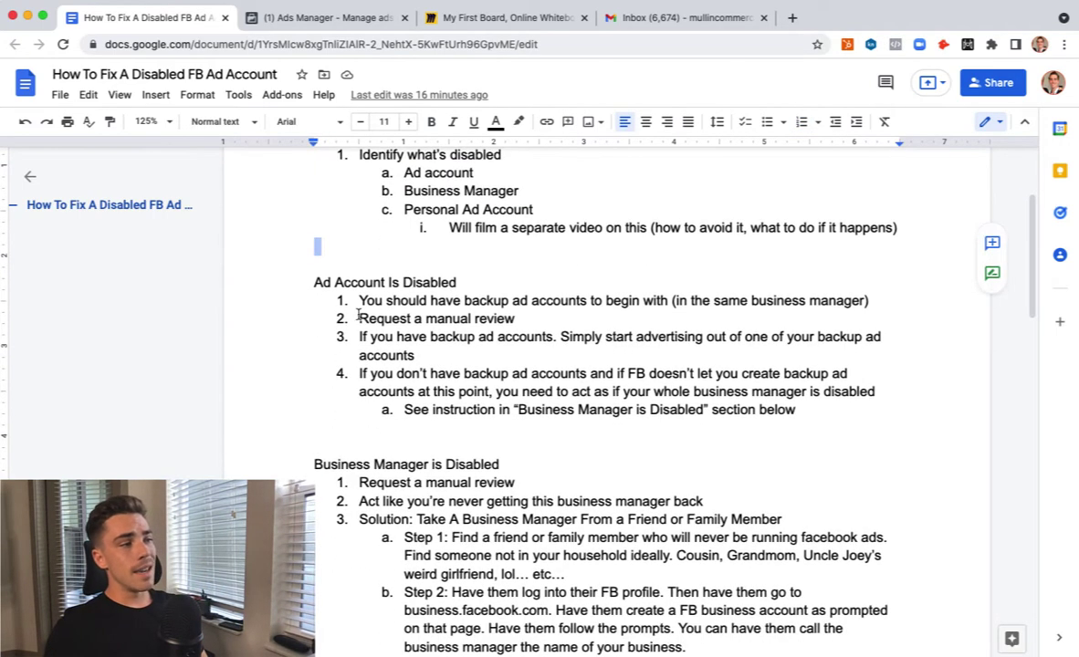
# Step: Highlight the Ad Account Is Disabled heading and the backup ad accounts advice, then return to Ads Manager
pyautogui.moveTo(315, 287); pyautogui.dragTo(457, 279)
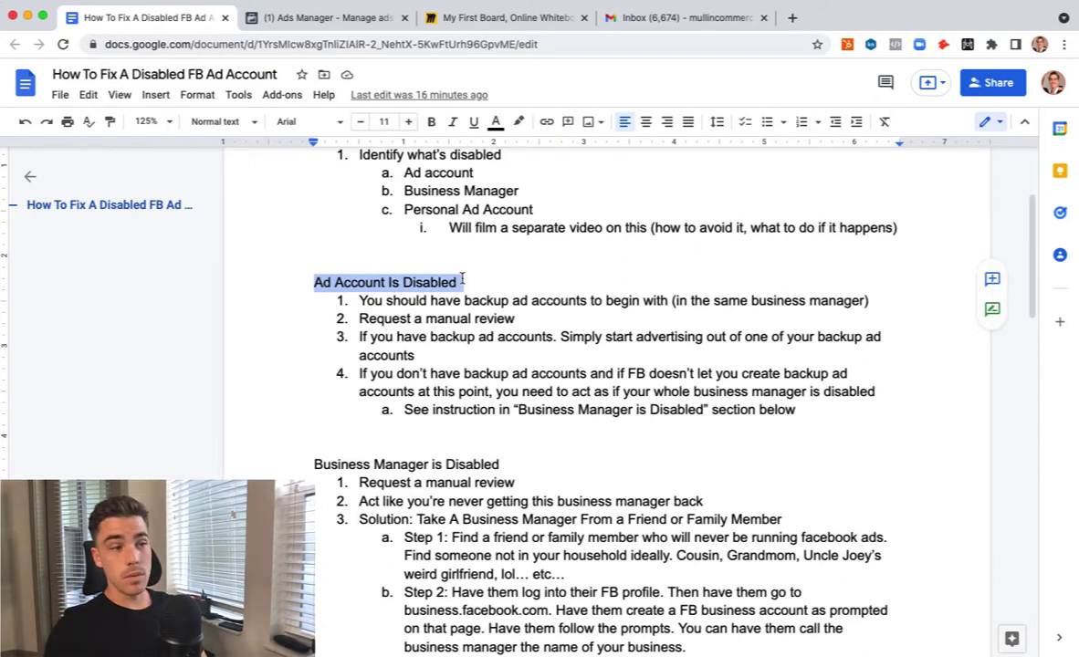
pyautogui.scroll(-2, 489, 300)
pyautogui.click(466, 231)
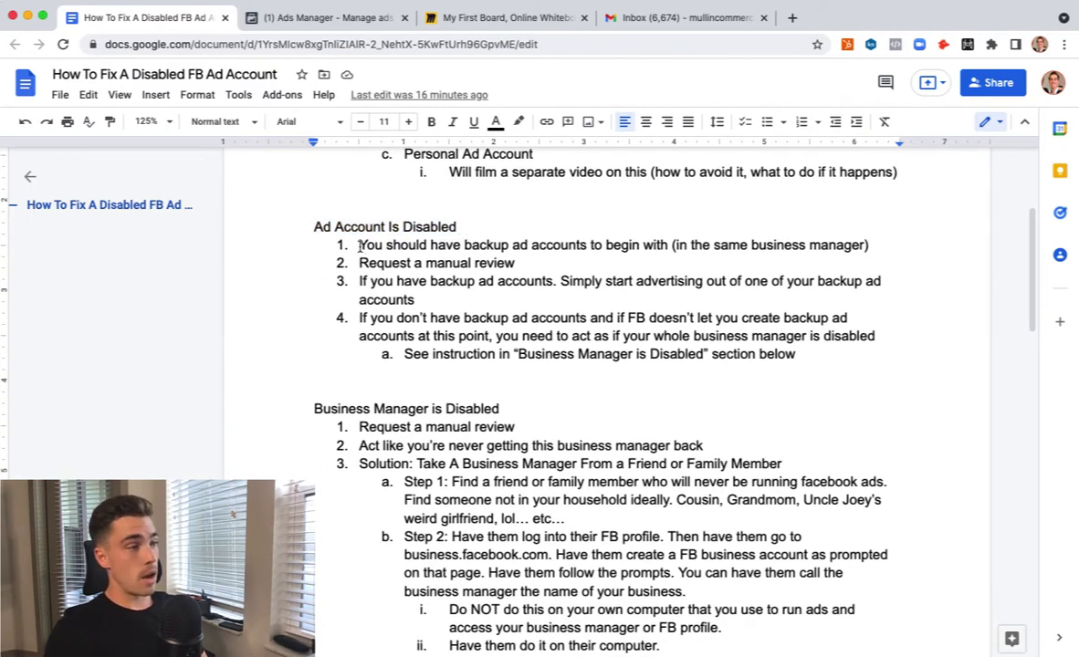
pyautogui.moveTo(359, 245); pyautogui.dragTo(864, 244)
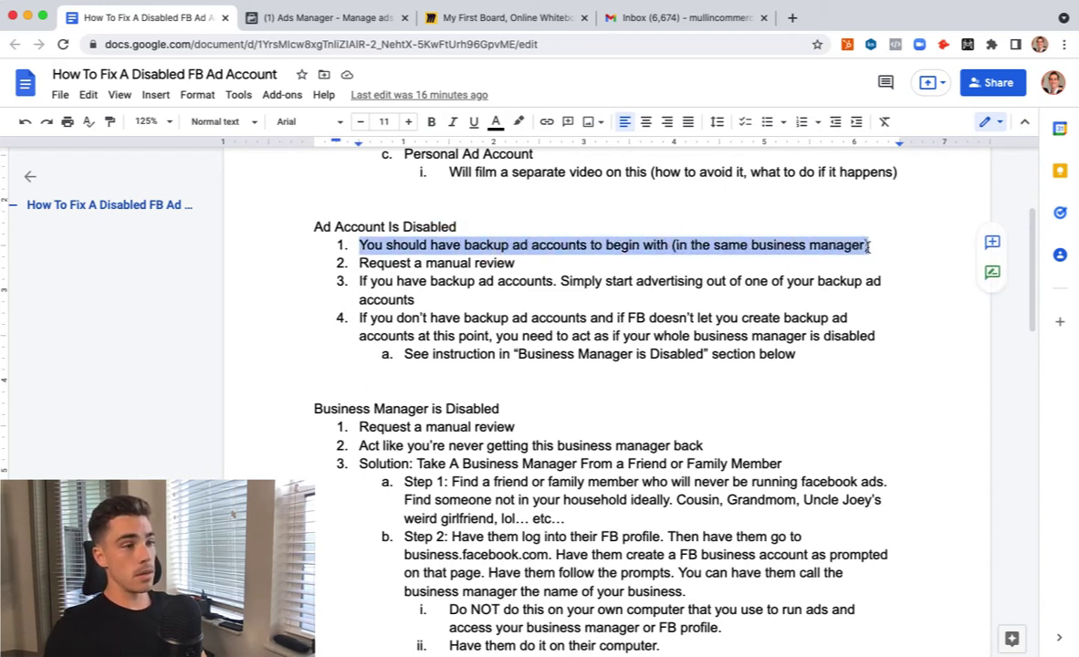
pyautogui.click(867, 246)
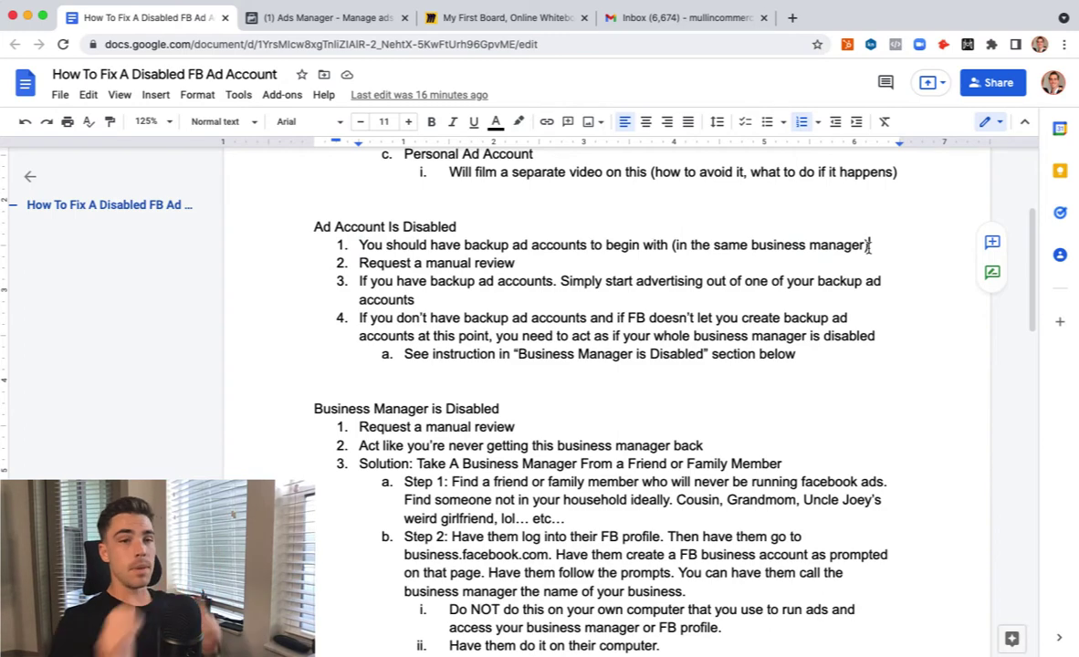
pyautogui.click(365, 20)
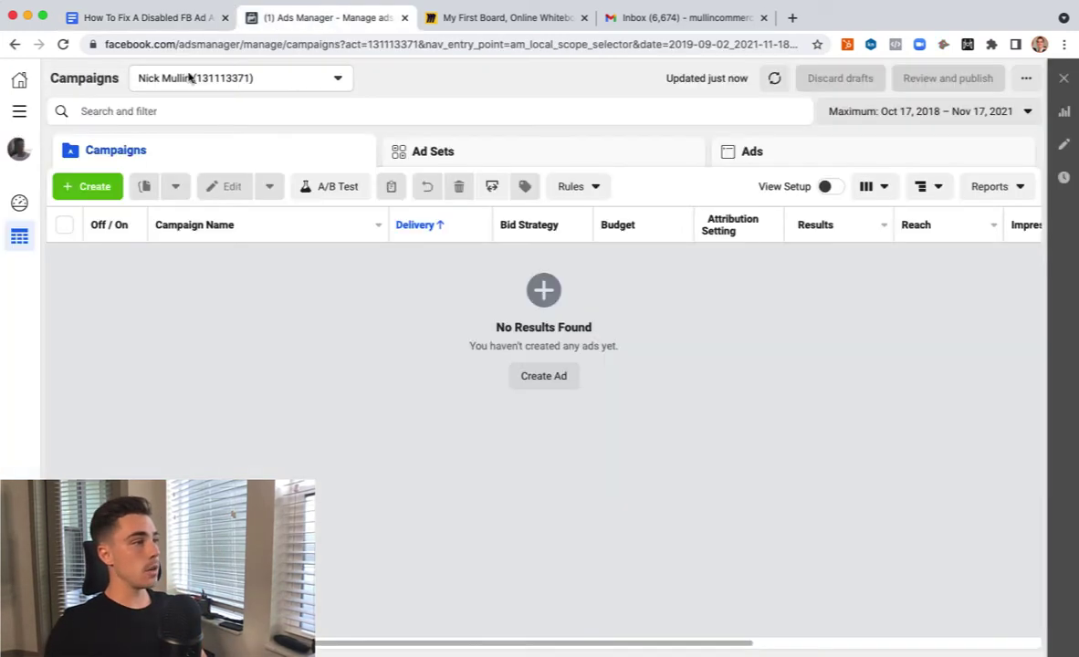
# Step: Open Business Settings via All tools, view the add-ad-account options, then return to the outline
pyautogui.click(19, 110)
pyautogui.click(212, 153)
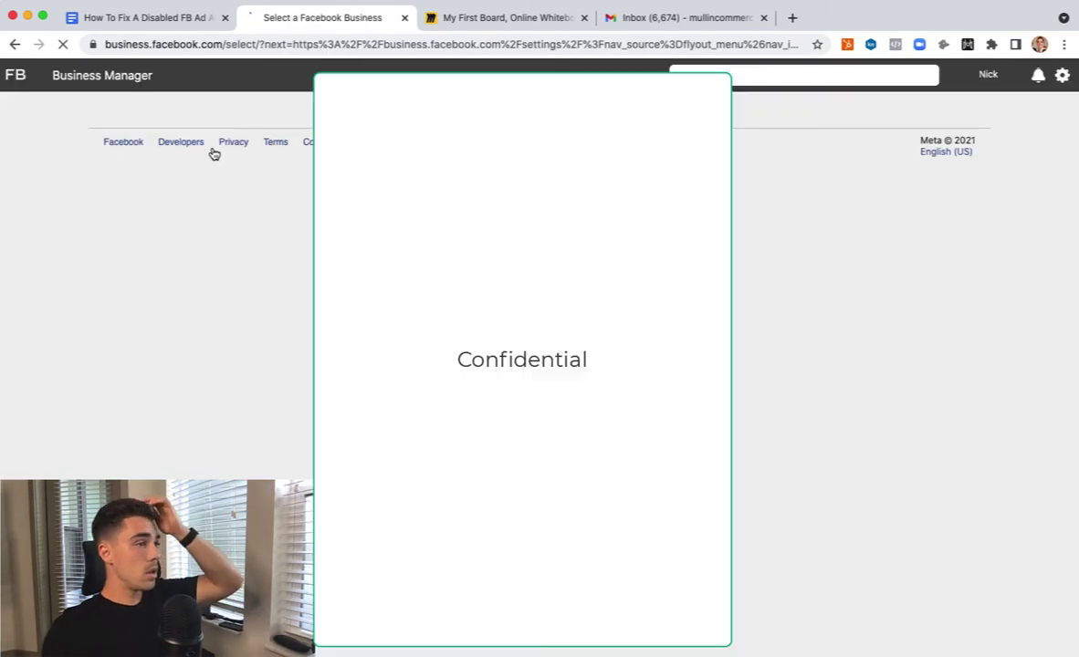
pyautogui.scroll(-5, 538, 365)
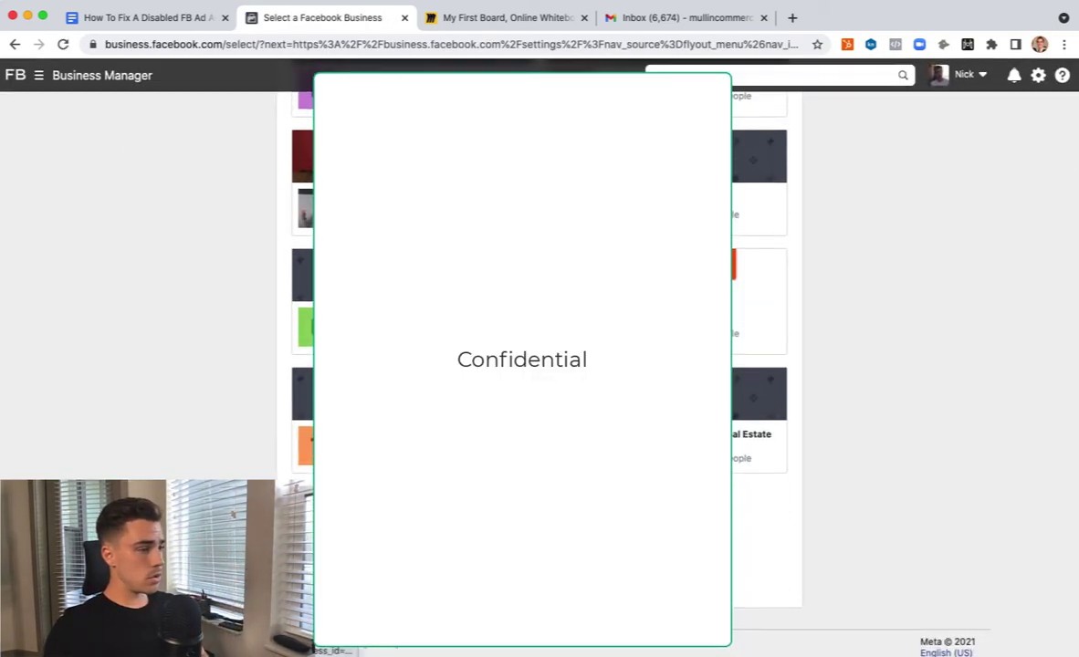
pyautogui.scroll(5, 758, 365)
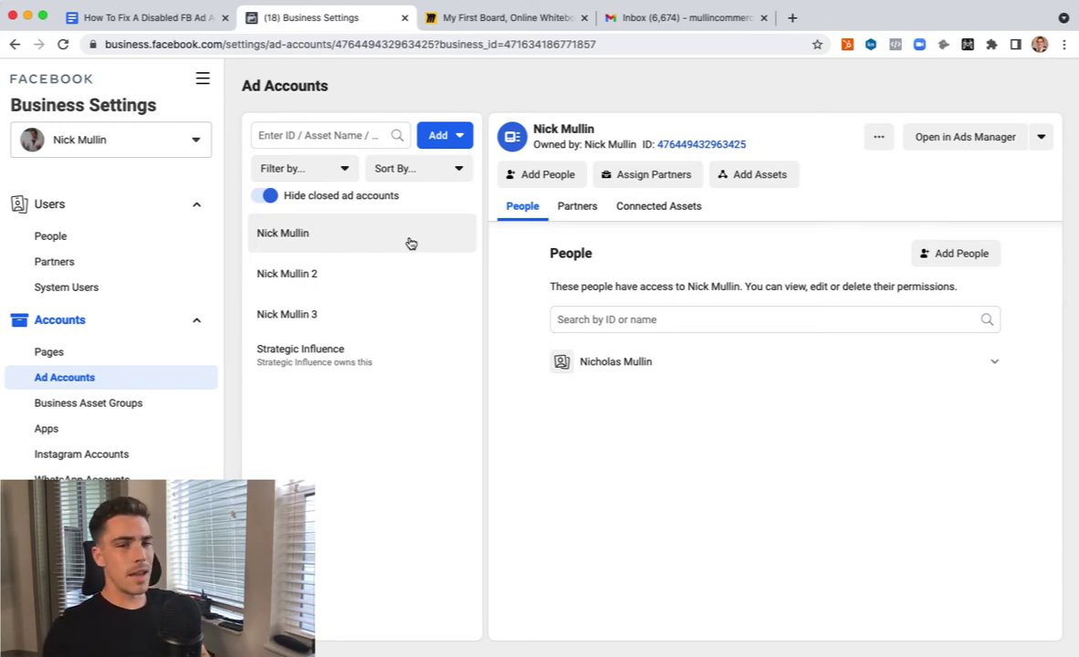
pyautogui.click(462, 138)
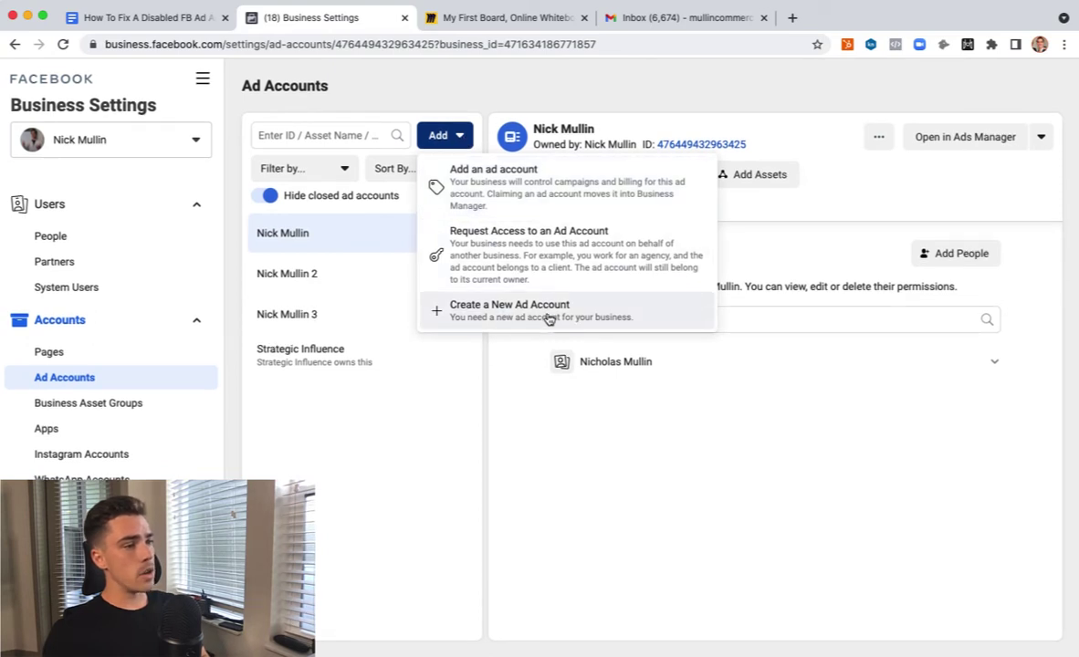
pyautogui.click(367, 425)
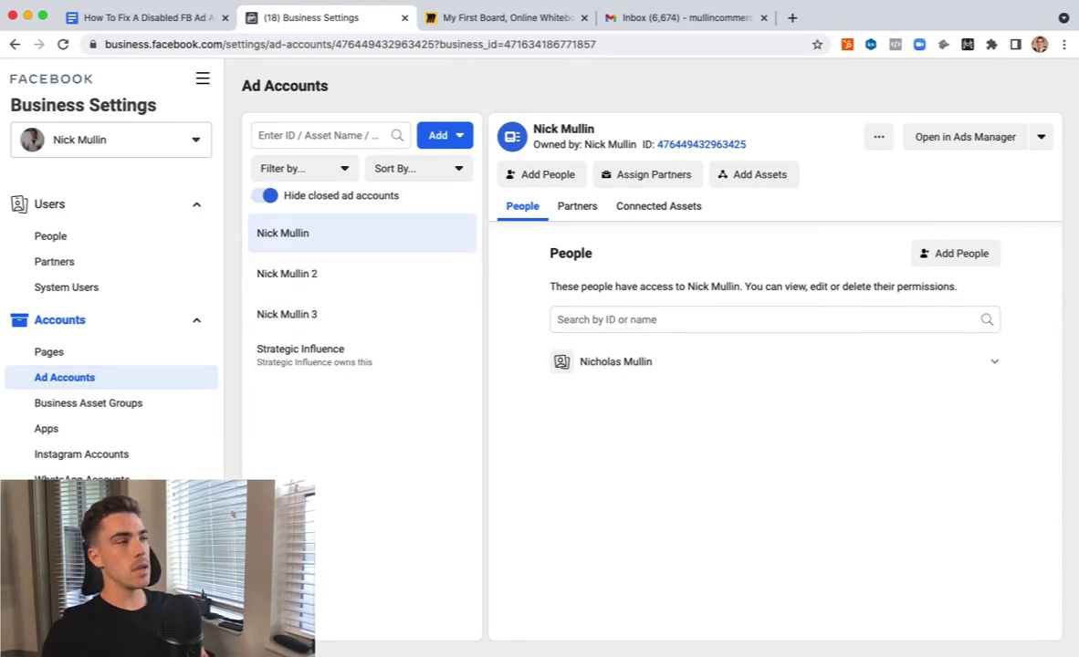
pyautogui.click(146, 25)
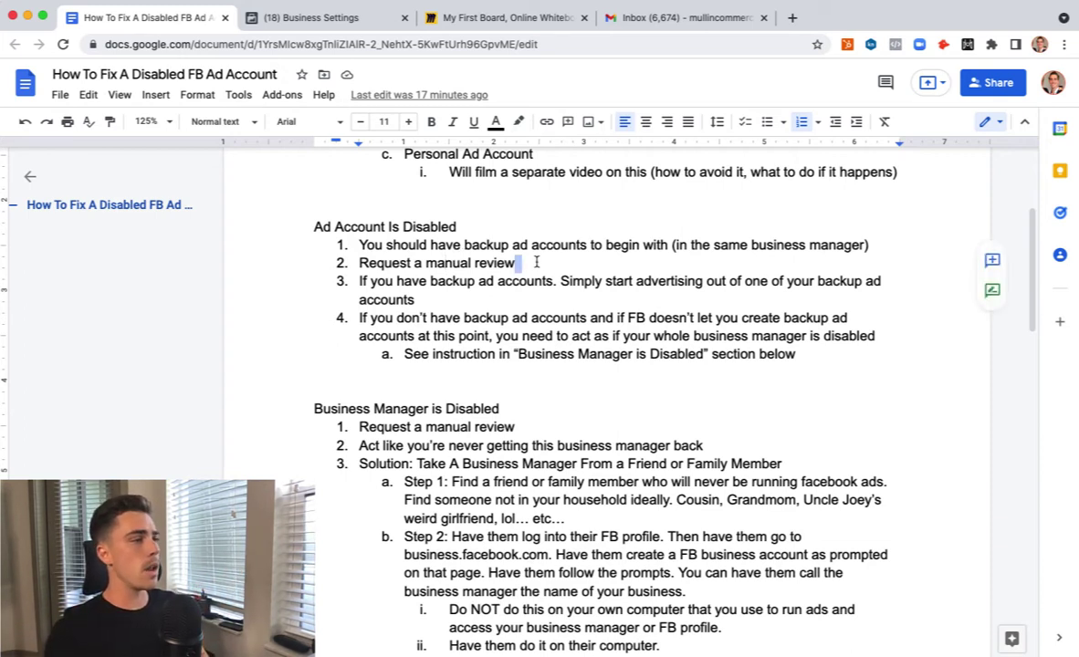
pyautogui.moveTo(517, 264); pyautogui.dragTo(358, 264)
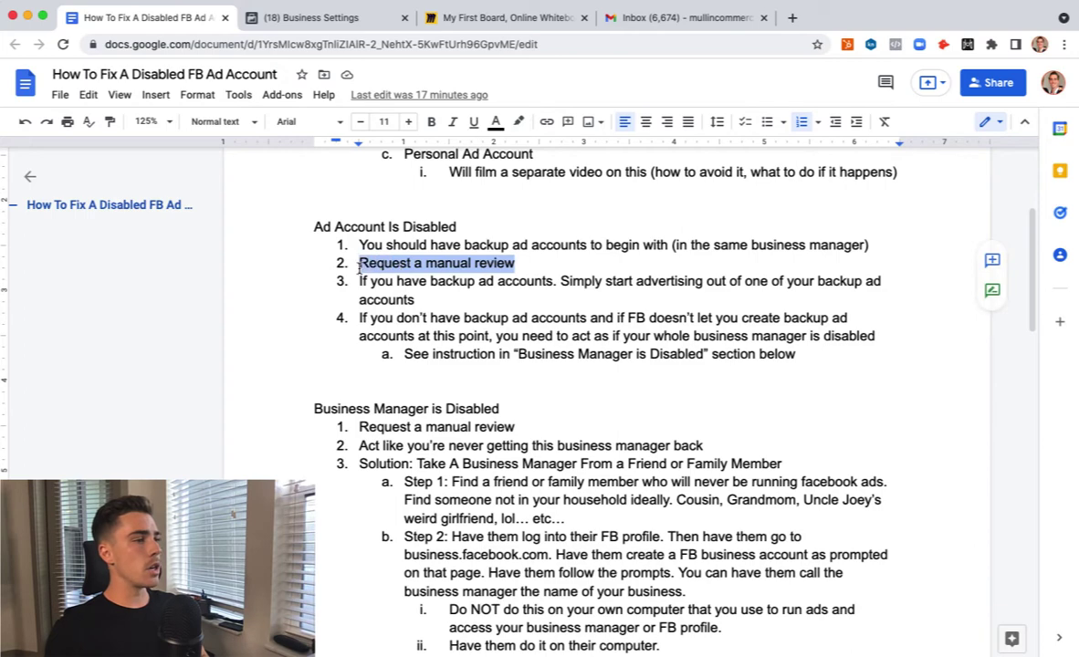
pyautogui.click(378, 264)
pyautogui.click(339, 23)
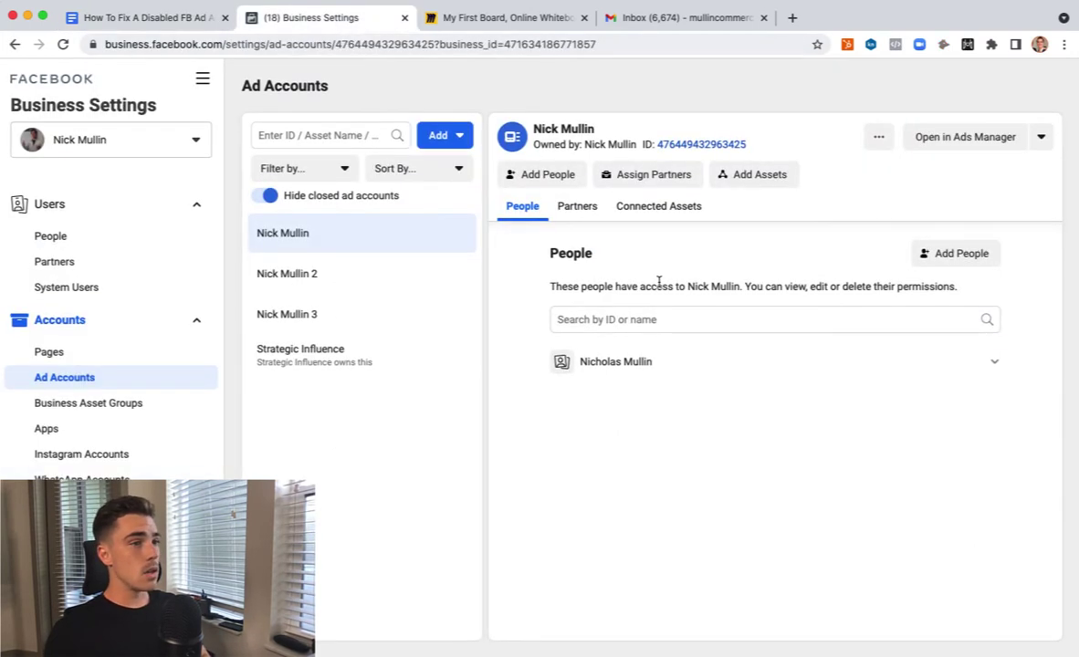
pyautogui.click(878, 139)
pyautogui.click(879, 140)
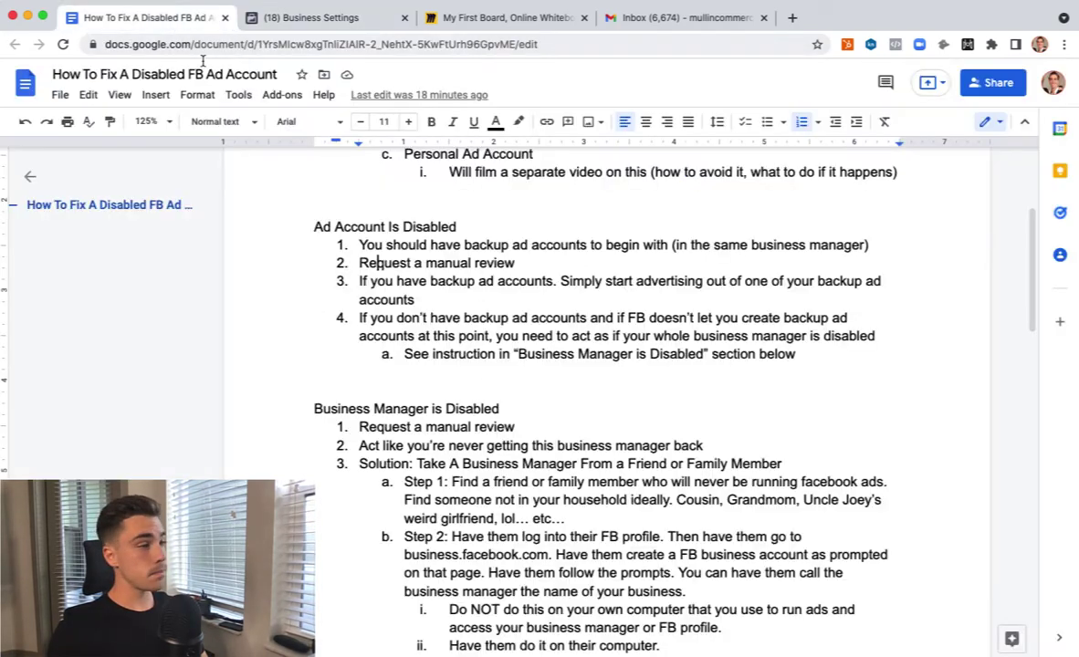
pyautogui.click(150, 17)
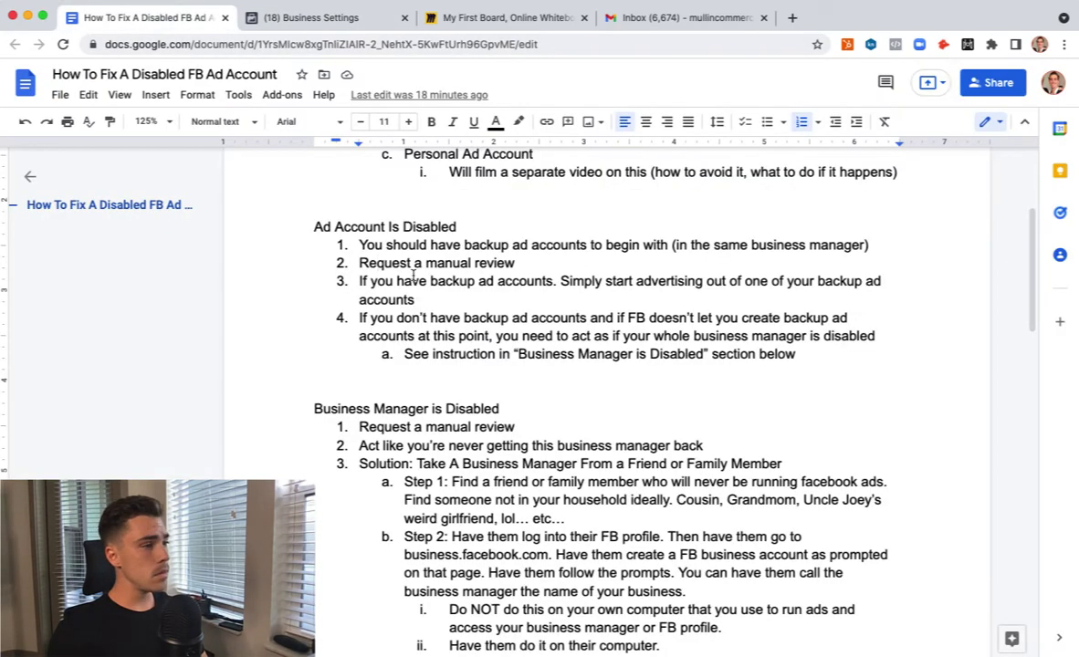
# Step: Highlight the backup ad accounts step, then open the second ad account's details in Business Settings
pyautogui.moveTo(359, 283); pyautogui.dragTo(548, 290)
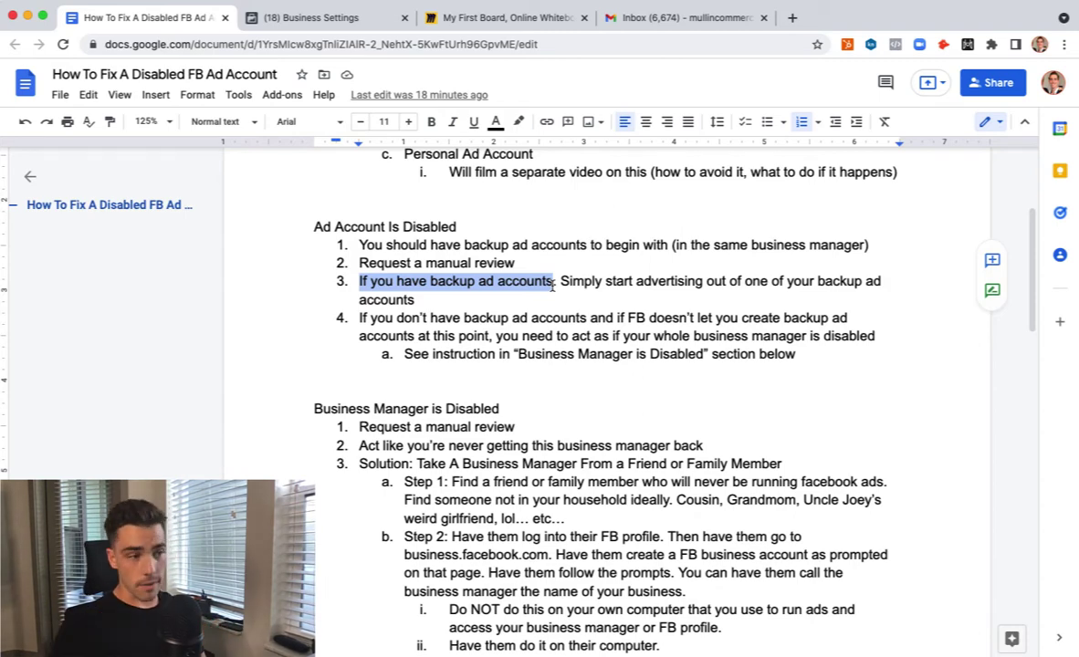
pyautogui.click(313, 18)
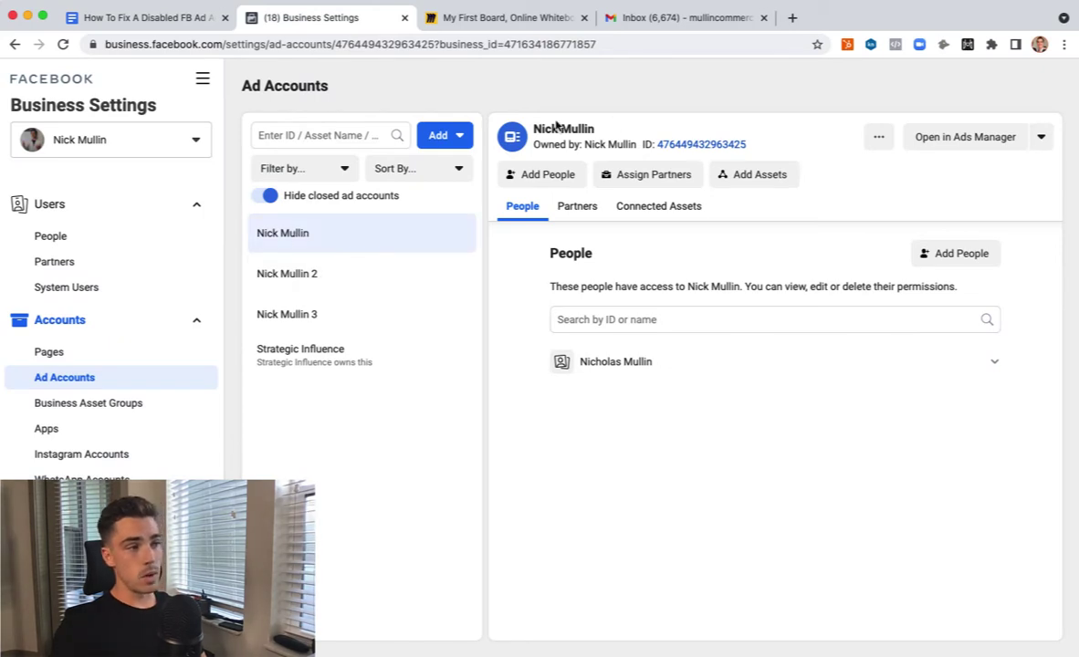
pyautogui.moveTo(596, 130); pyautogui.dragTo(532, 129)
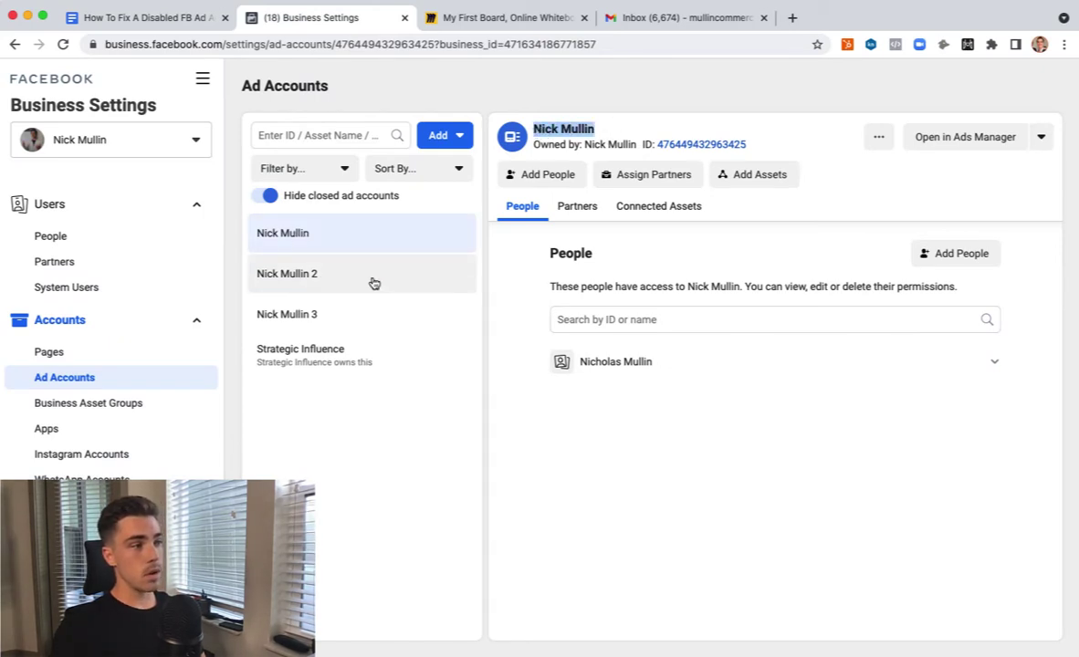
pyautogui.click(311, 277)
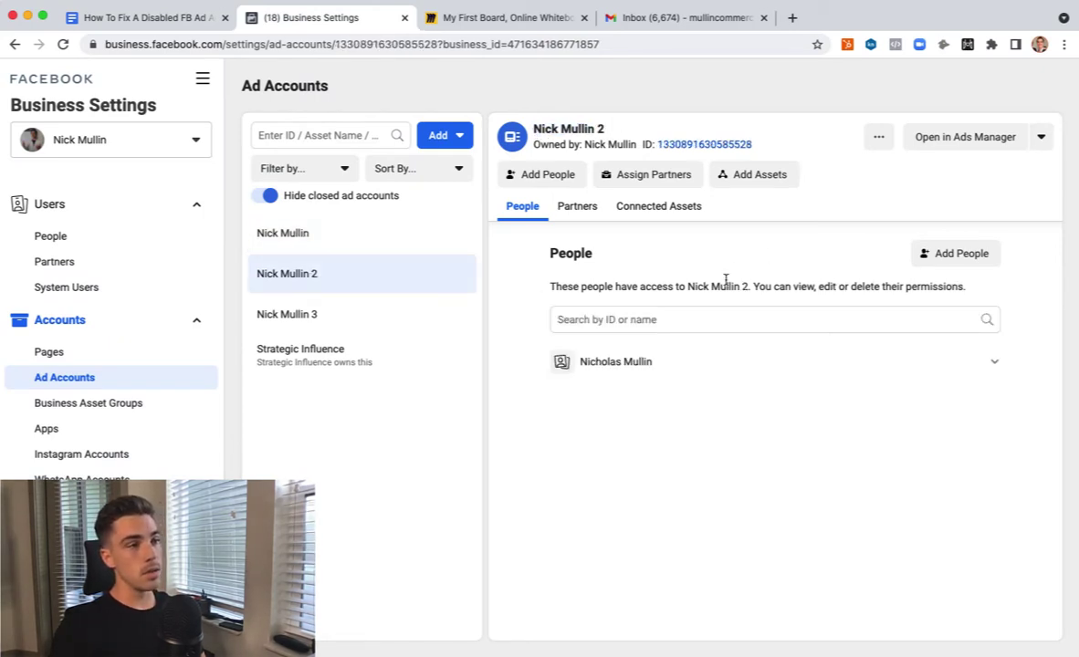
# Step: Peek at the Open in Ads Manager options and All tools overview, then return to the outline
pyautogui.click(1040, 137)
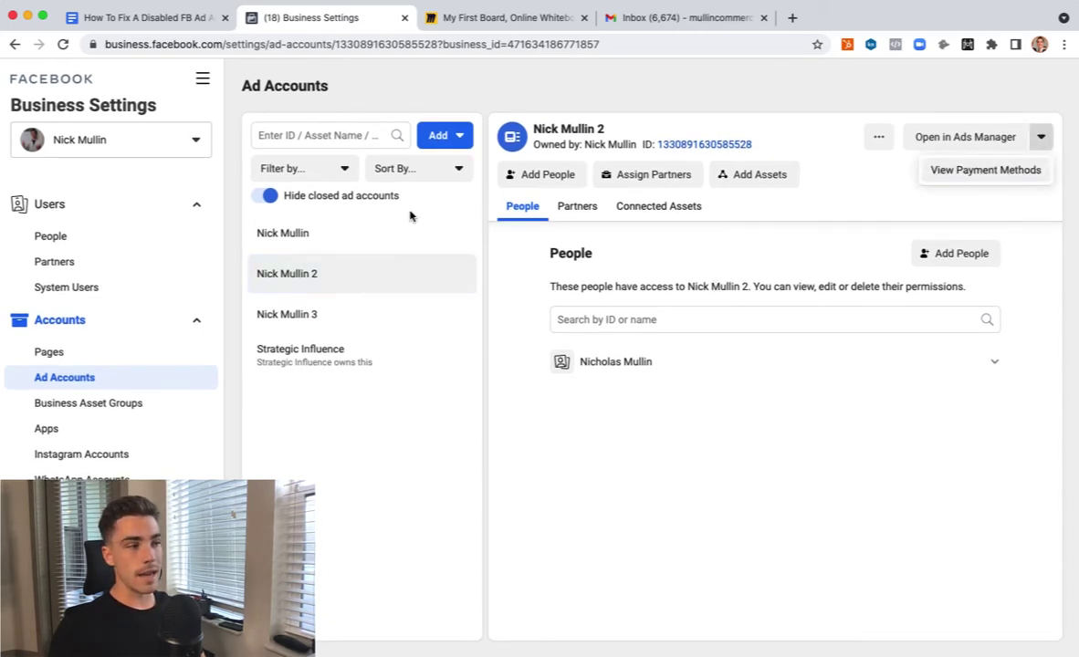
pyautogui.click(201, 78)
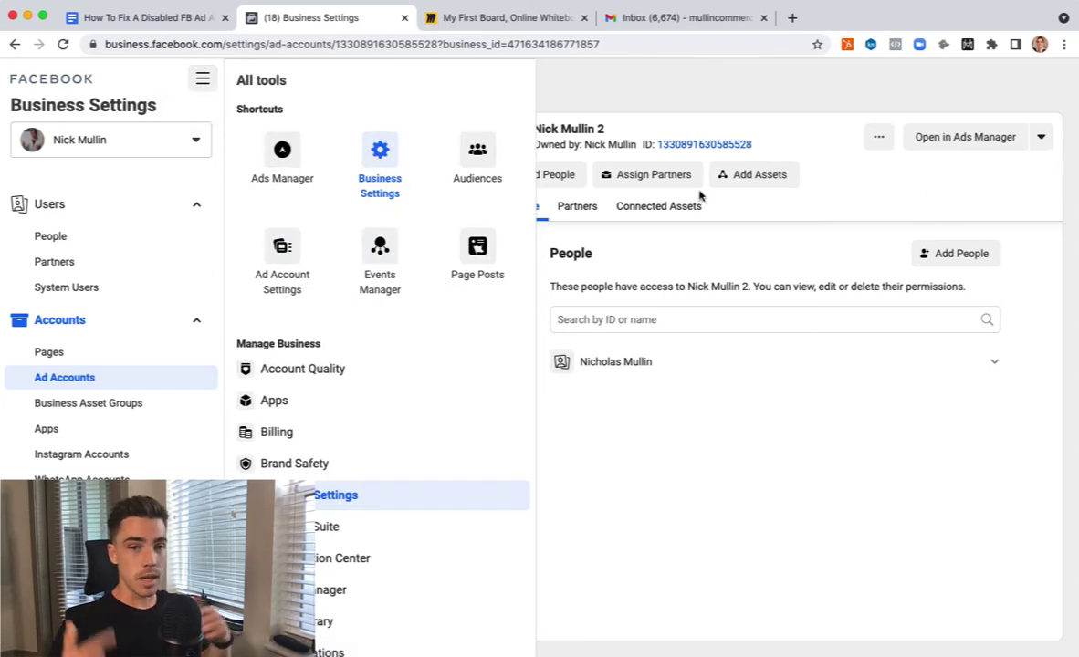
pyautogui.click(614, 150)
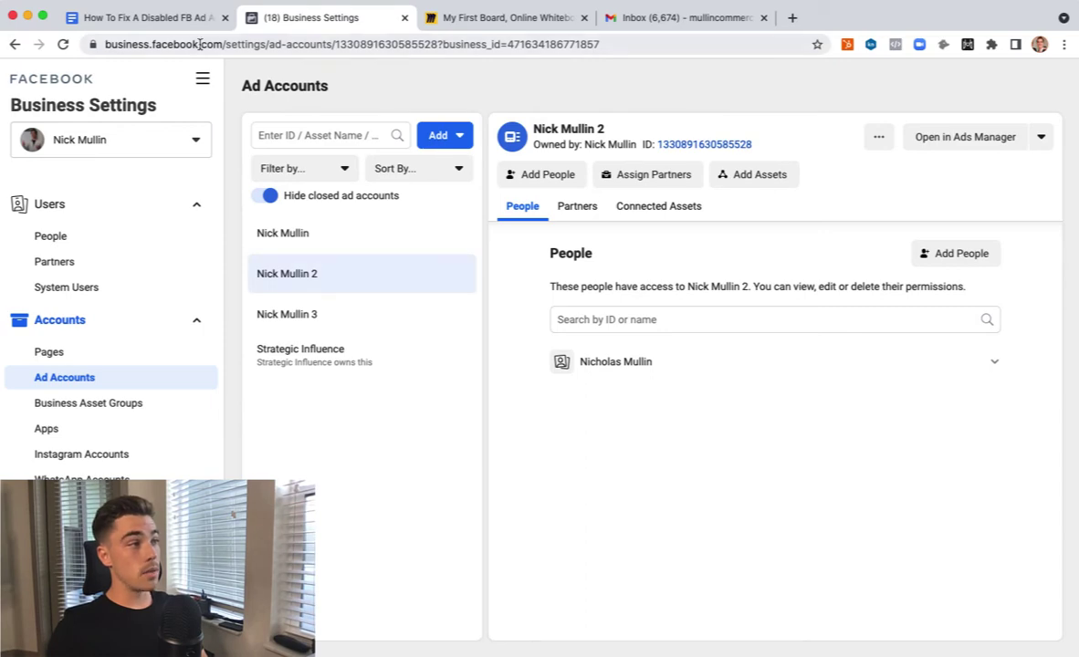
pyautogui.click(183, 20)
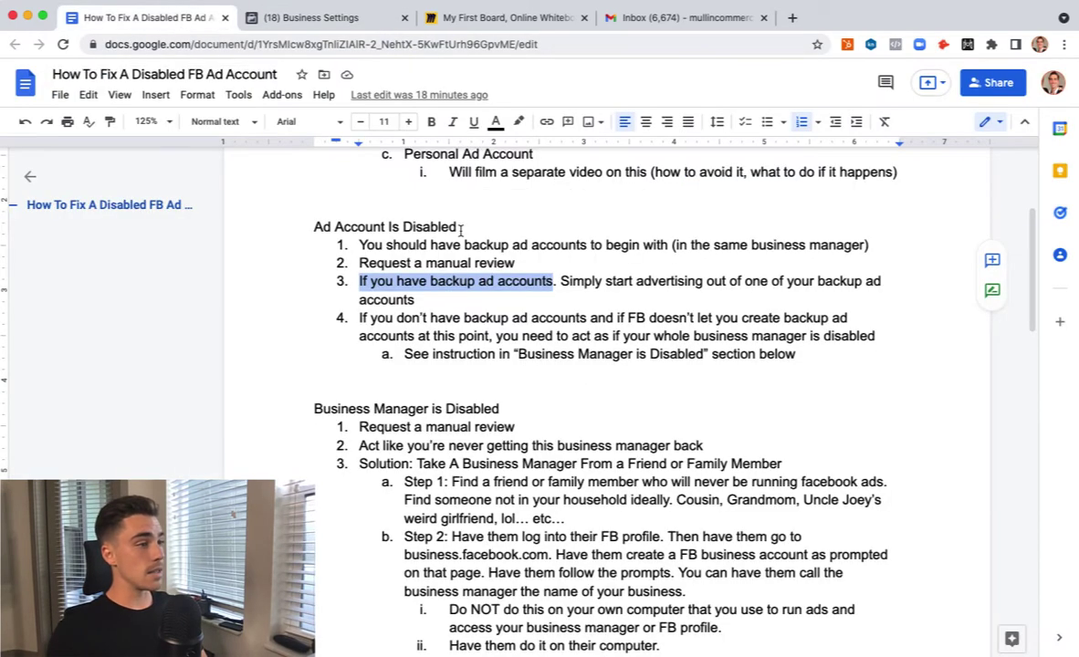
# Step: Highlight the no-backup-accounts step, show the main ad account's Add options, then return to the outline
pyautogui.scroll(-1, 575, 264)
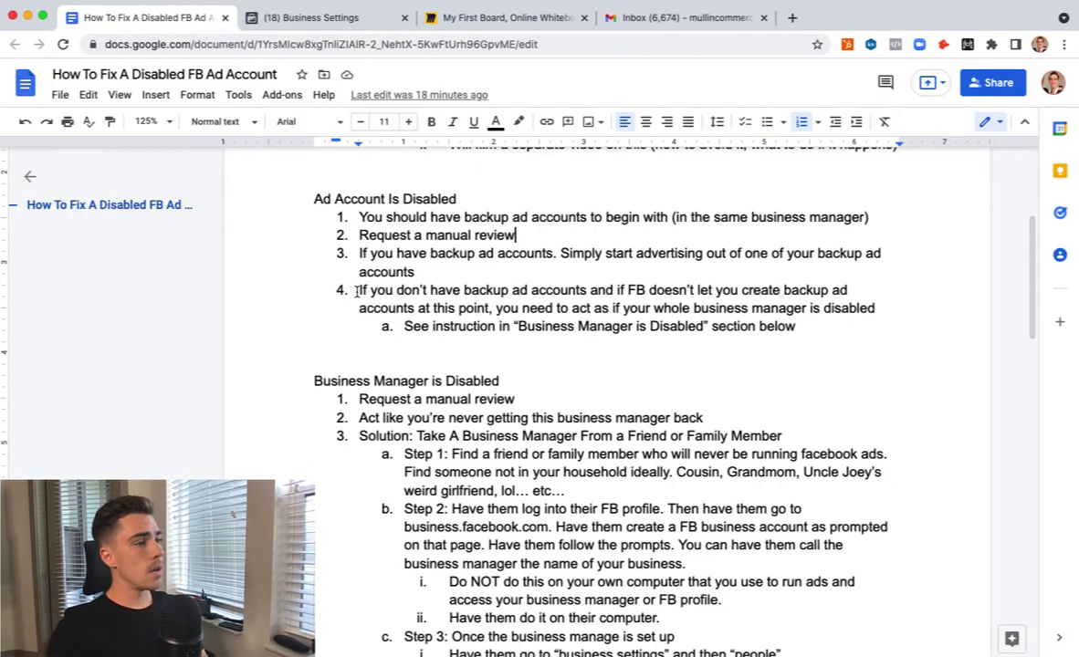
pyautogui.moveTo(355, 291); pyautogui.dragTo(613, 292)
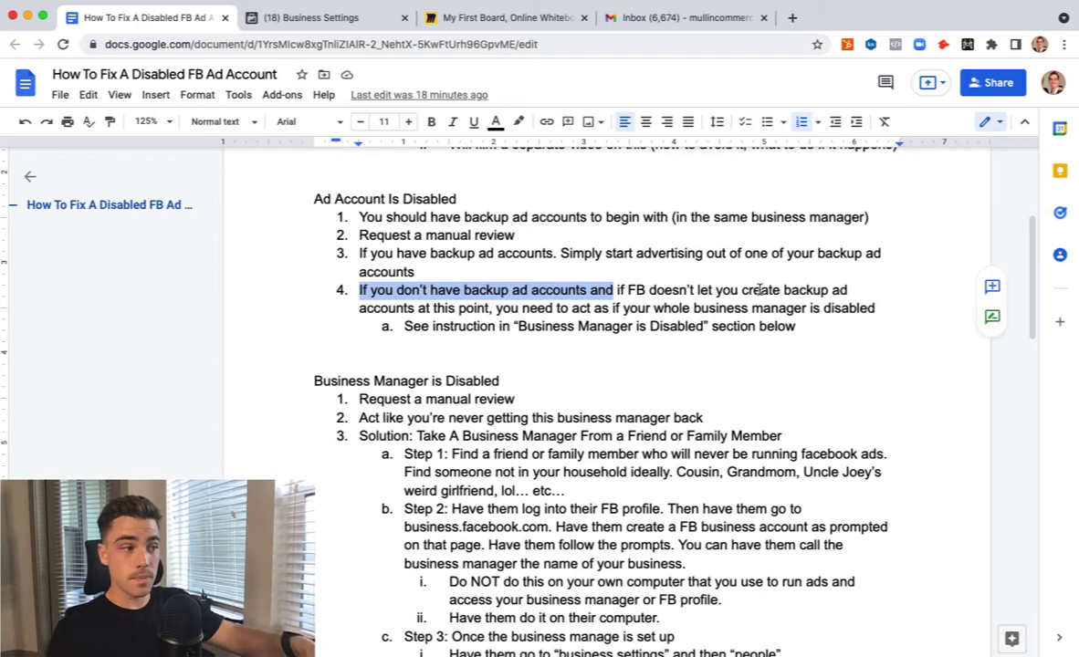
pyautogui.click(311, 18)
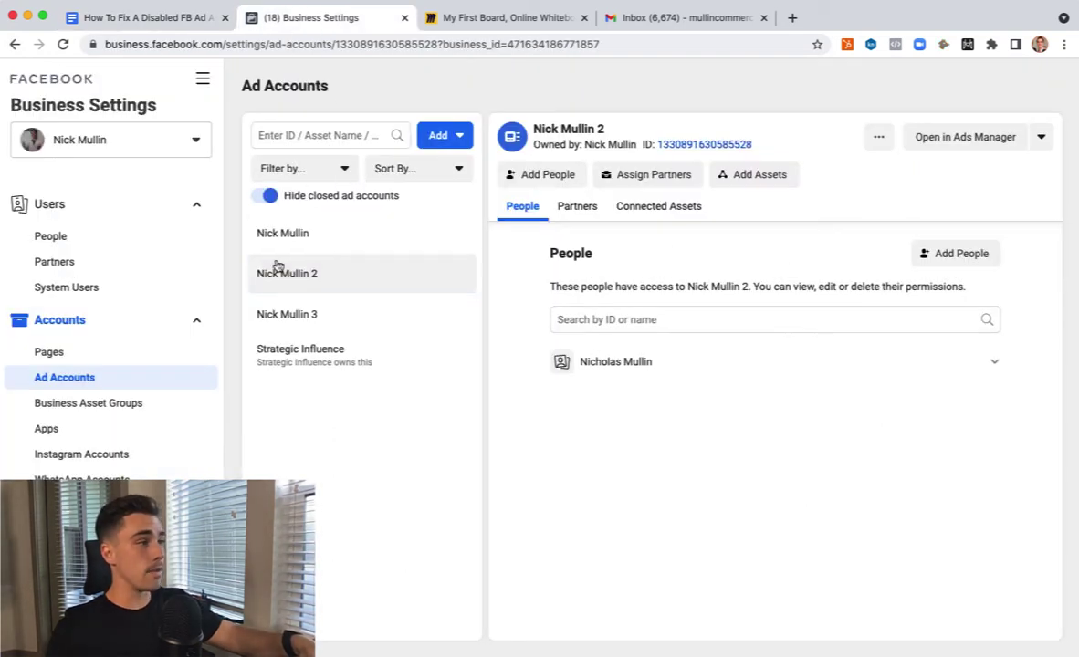
pyautogui.click(300, 236)
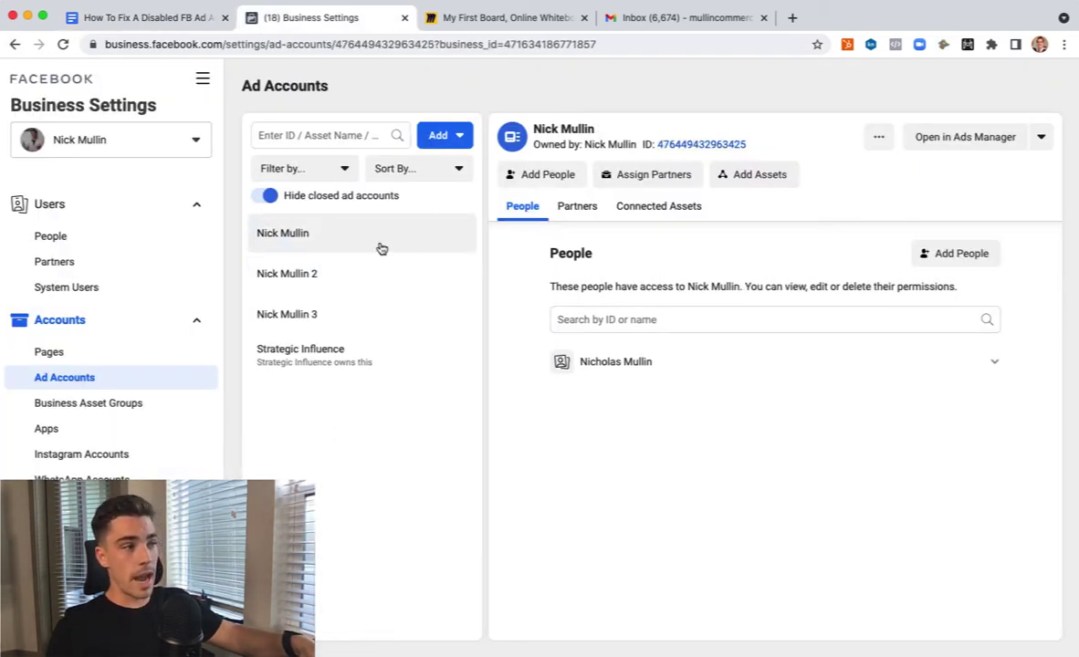
pyautogui.click(460, 137)
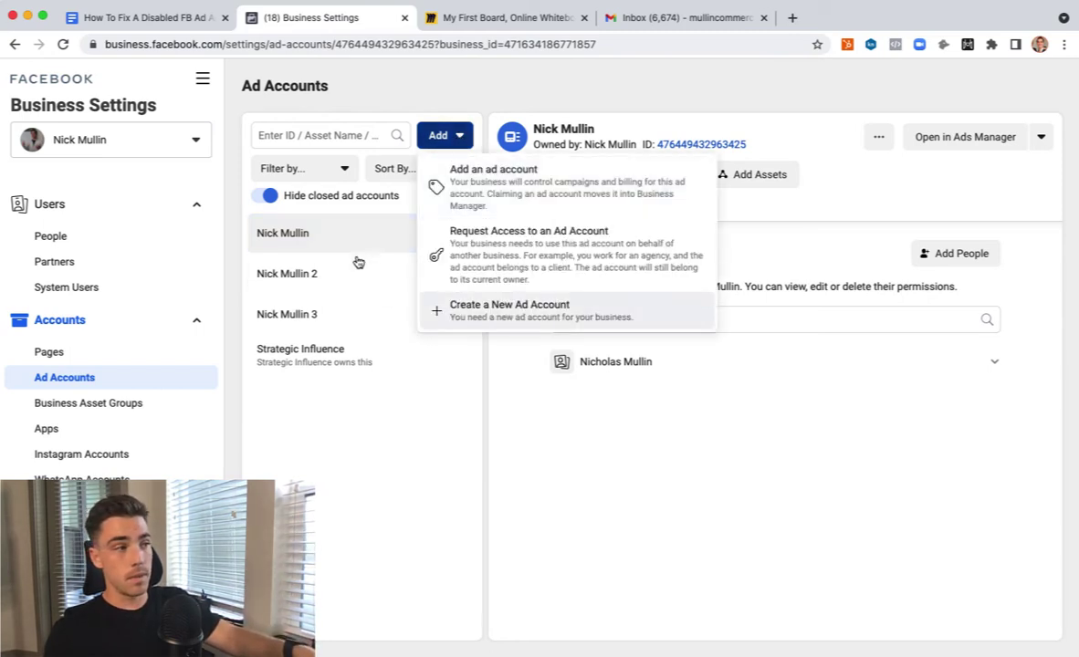
pyautogui.click(150, 16)
pyautogui.click(551, 274)
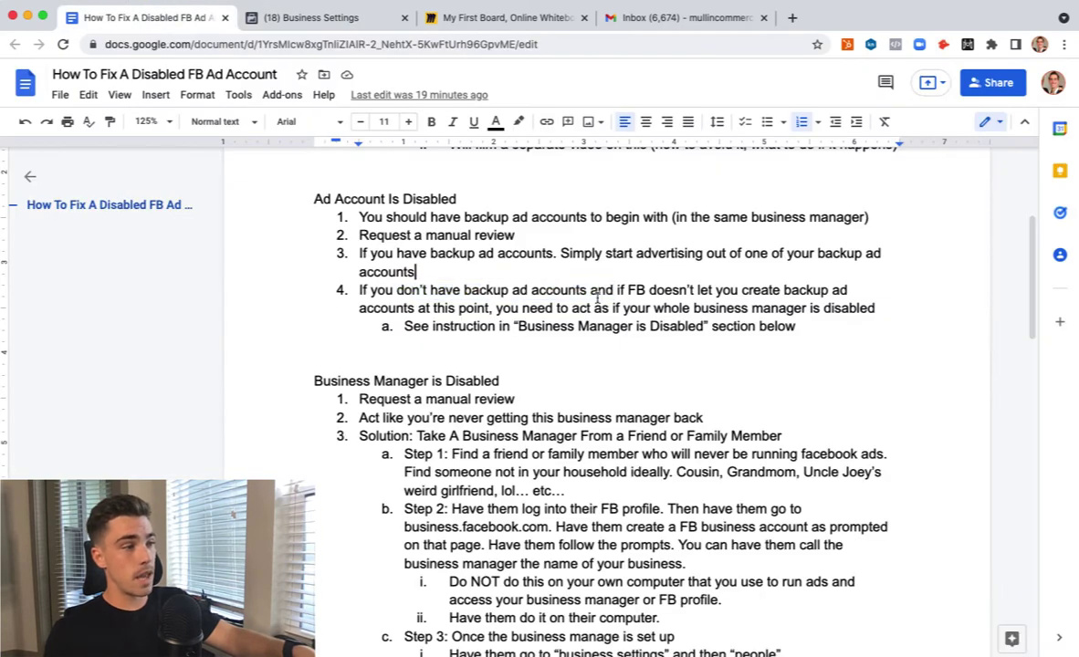
pyautogui.moveTo(496, 309); pyautogui.dragTo(884, 308)
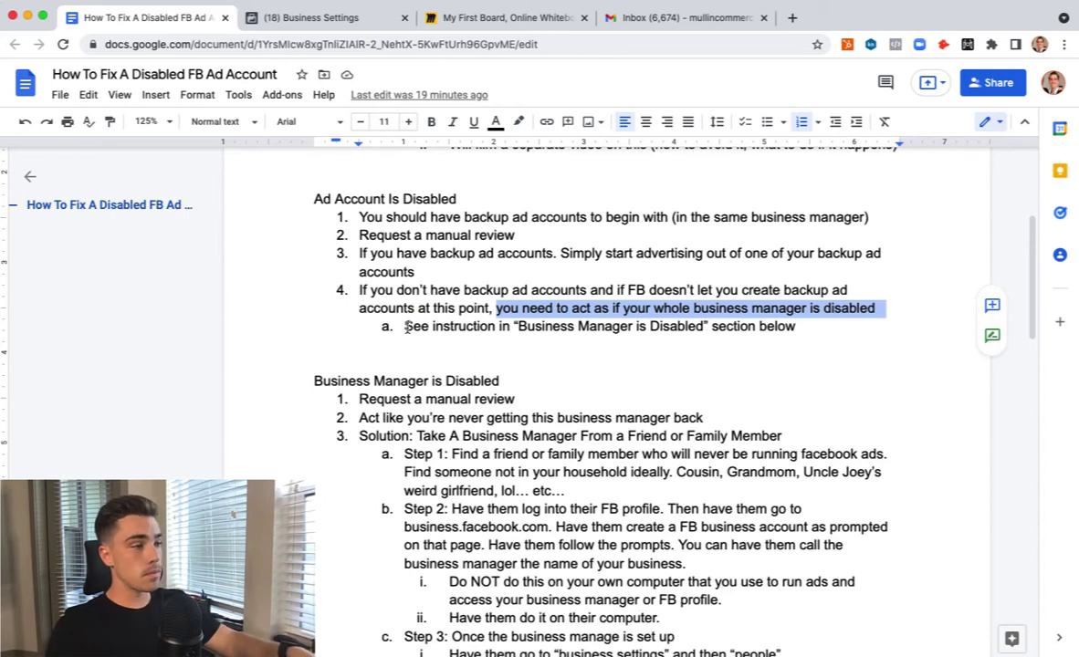
pyautogui.click(316, 381)
pyautogui.keyDown('shift'); pyautogui.click(518, 380); pyautogui.keyUp('shift')
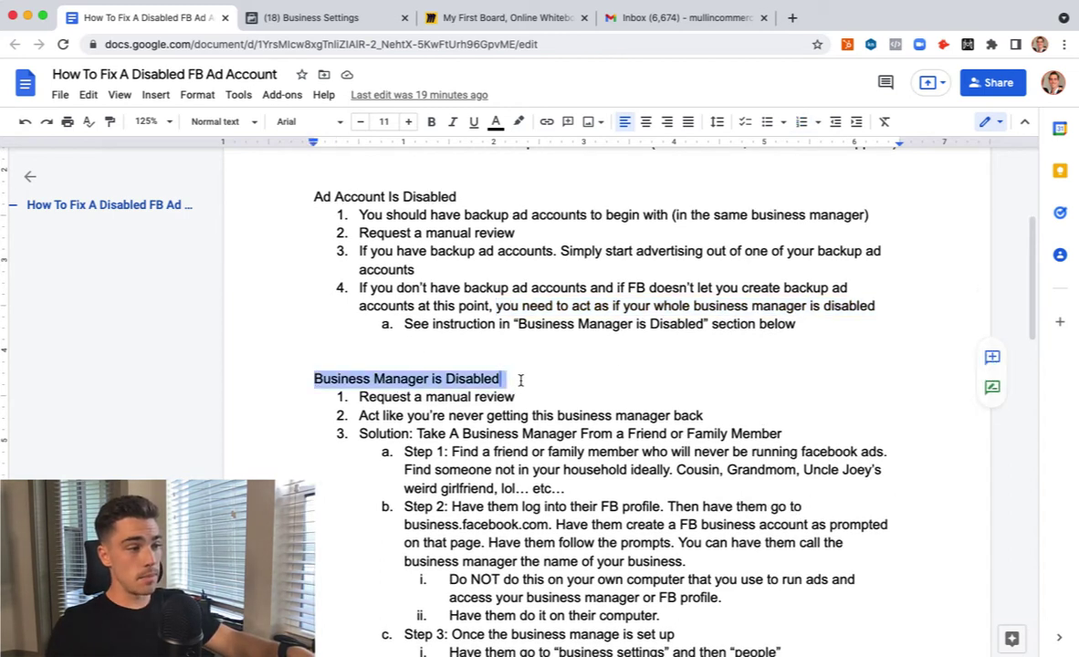
pyautogui.click(520, 381)
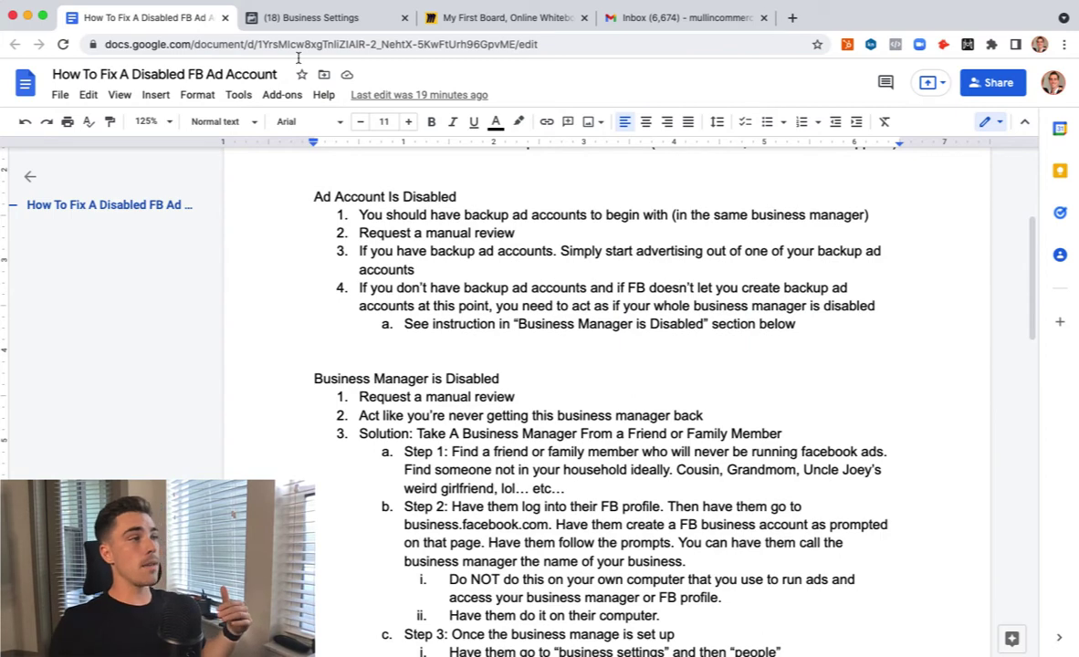
pyautogui.click(308, 17)
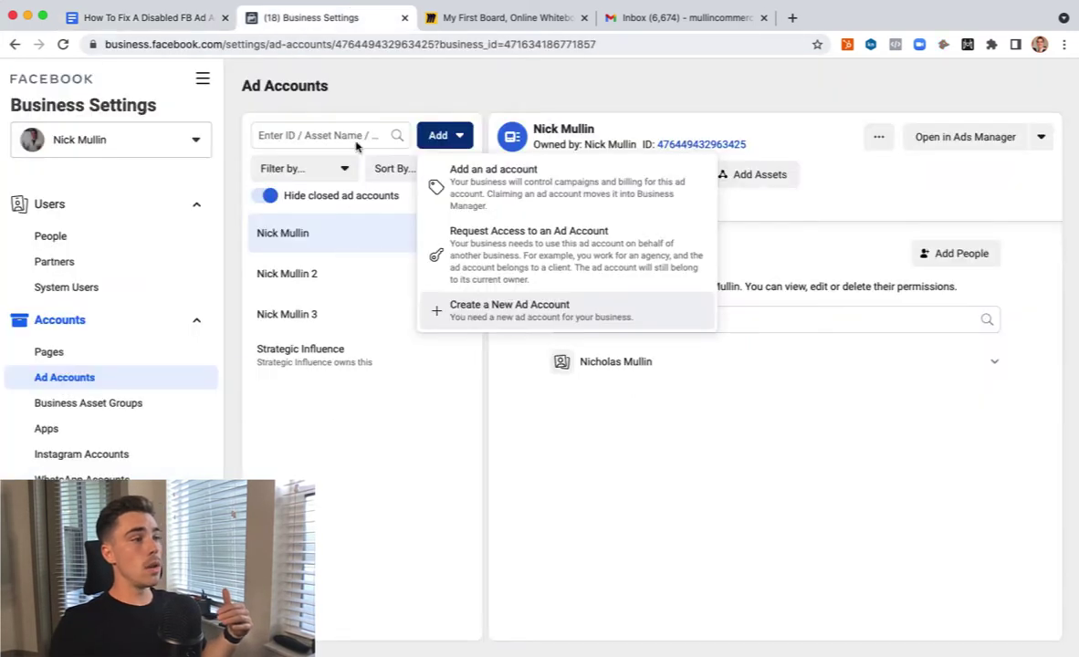
pyautogui.click(311, 239)
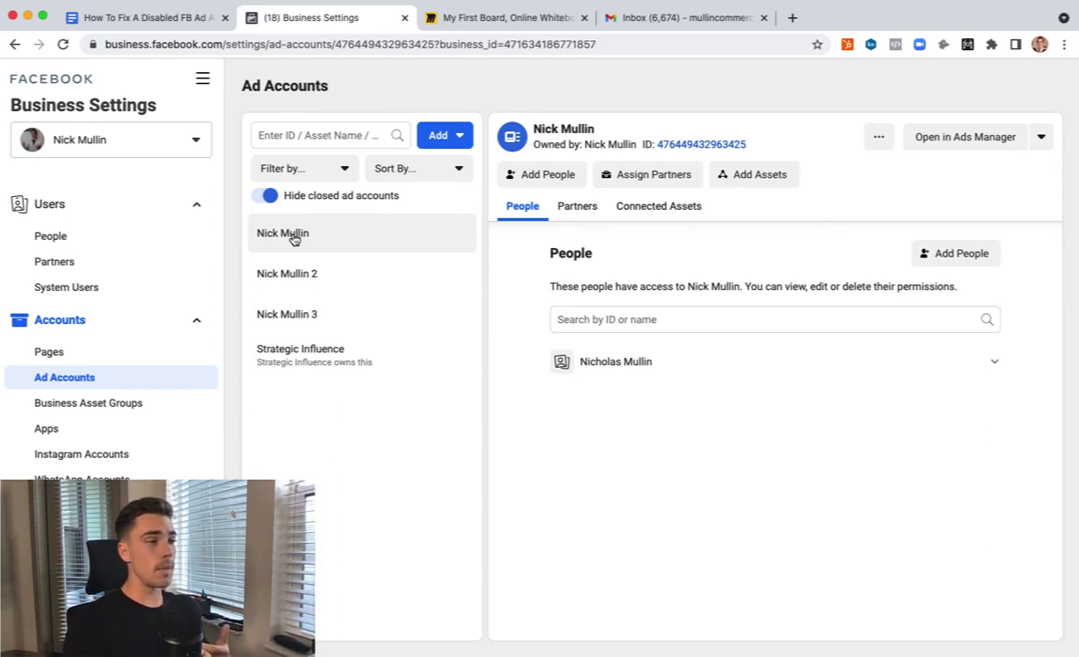
pyautogui.click(440, 136)
pyautogui.click(389, 440)
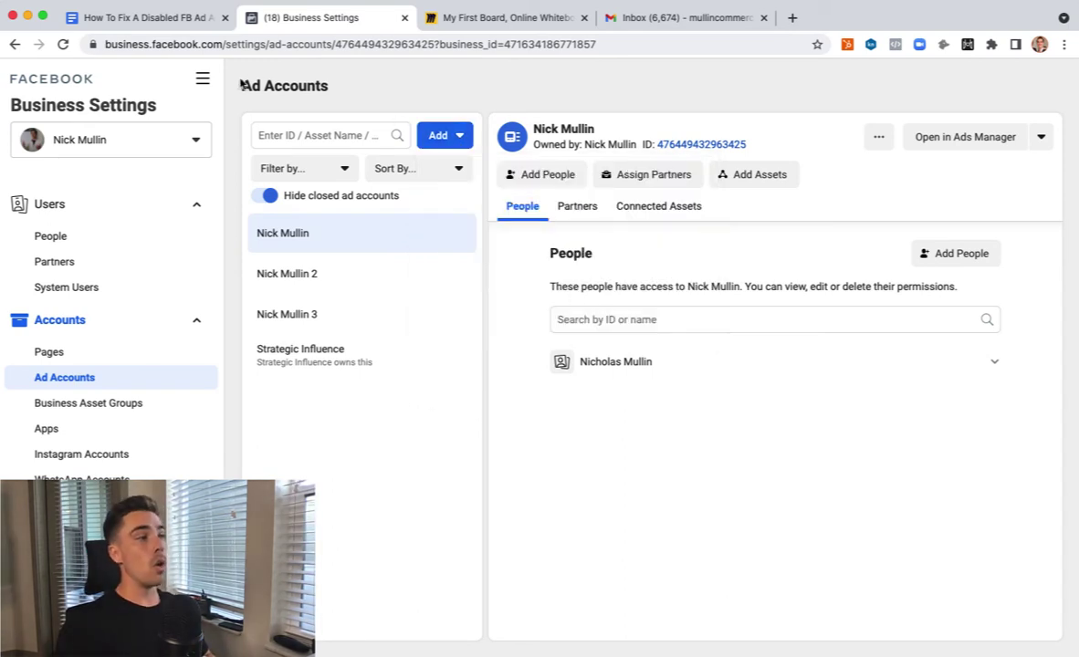
pyautogui.click(208, 82)
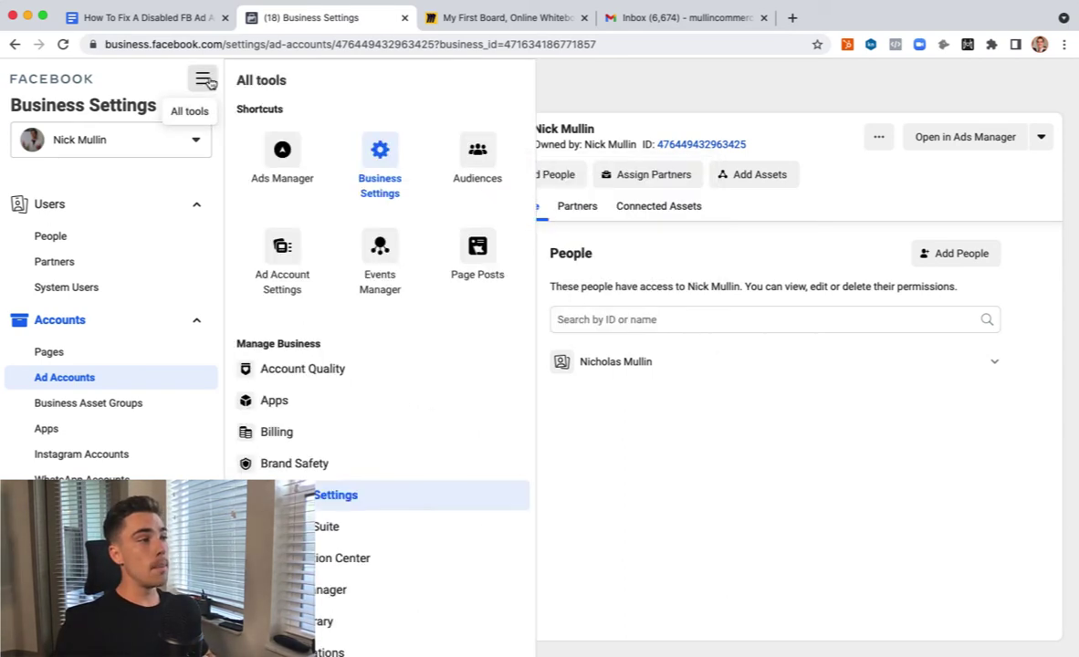
pyautogui.click(588, 118)
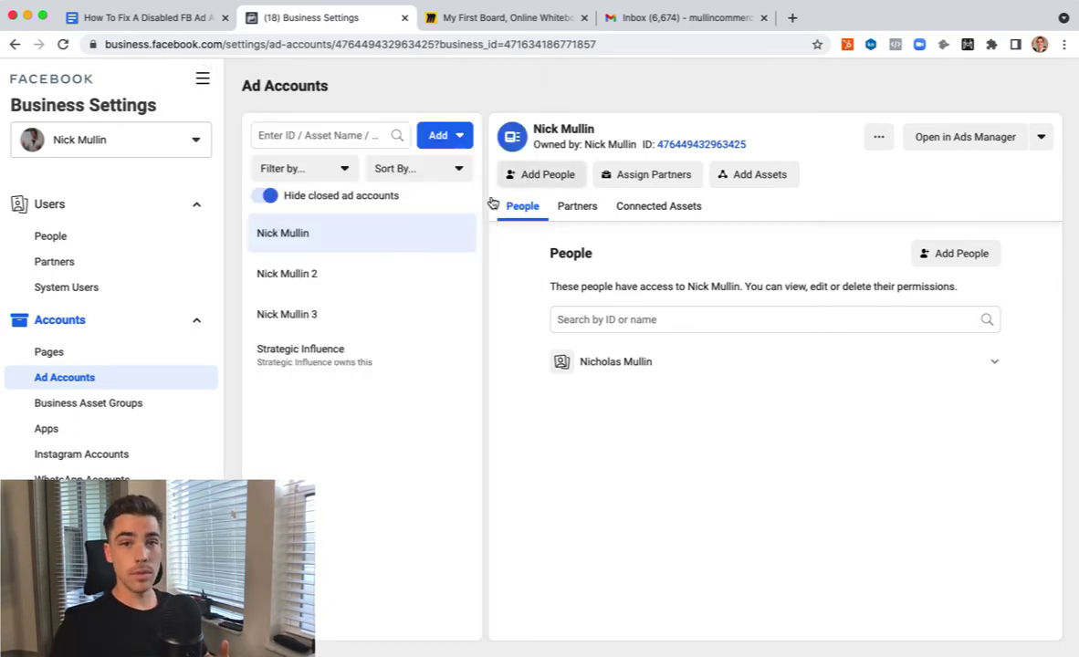
pyautogui.click(161, 31)
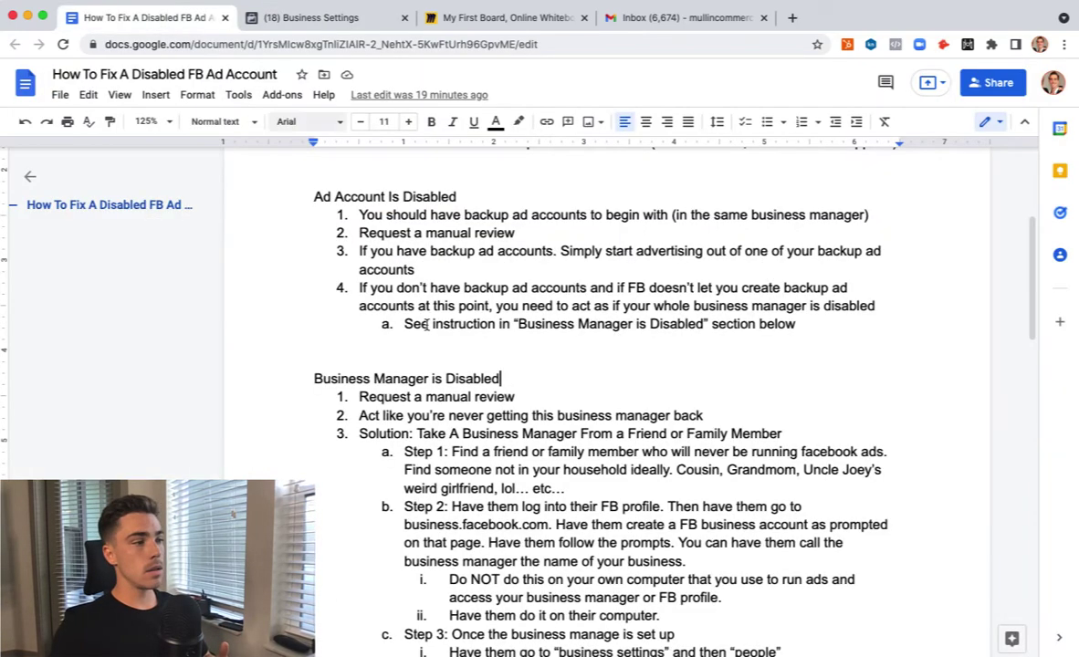
# Step: Highlight the whole 'Business Manager is Disabled' section, then clear the selection
pyautogui.scroll(-3, 310, 238)
pyautogui.moveTo(313, 234); pyautogui.dragTo(879, 328)
pyautogui.scroll(2, 863, 335)
pyautogui.scroll(1, 862, 335)
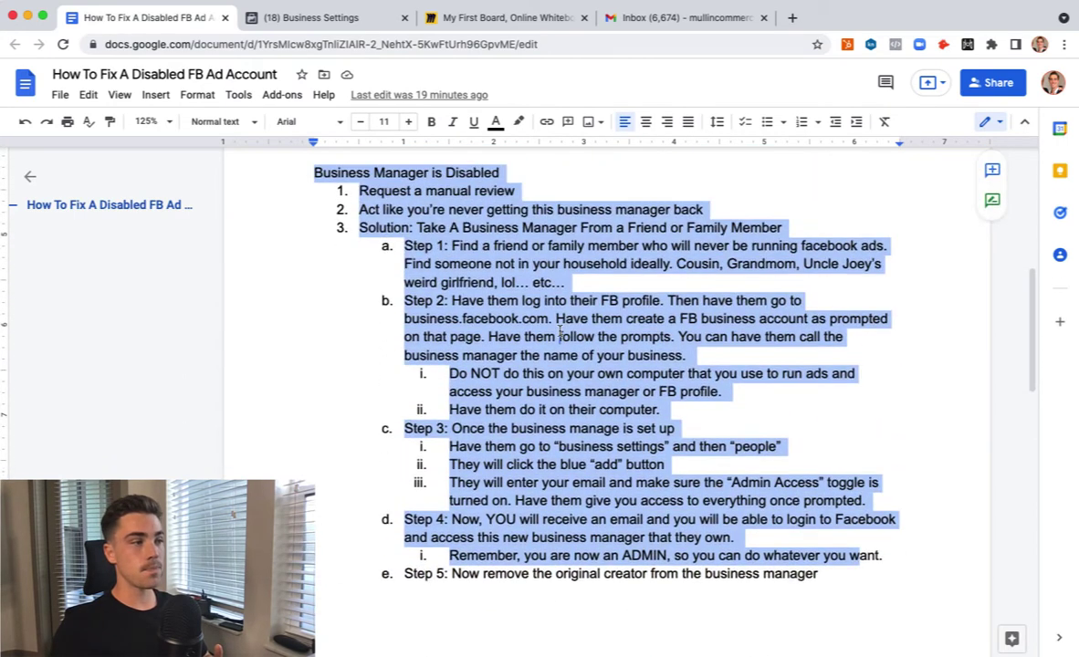
pyautogui.click(559, 345)
pyautogui.scroll(1, 559, 338)
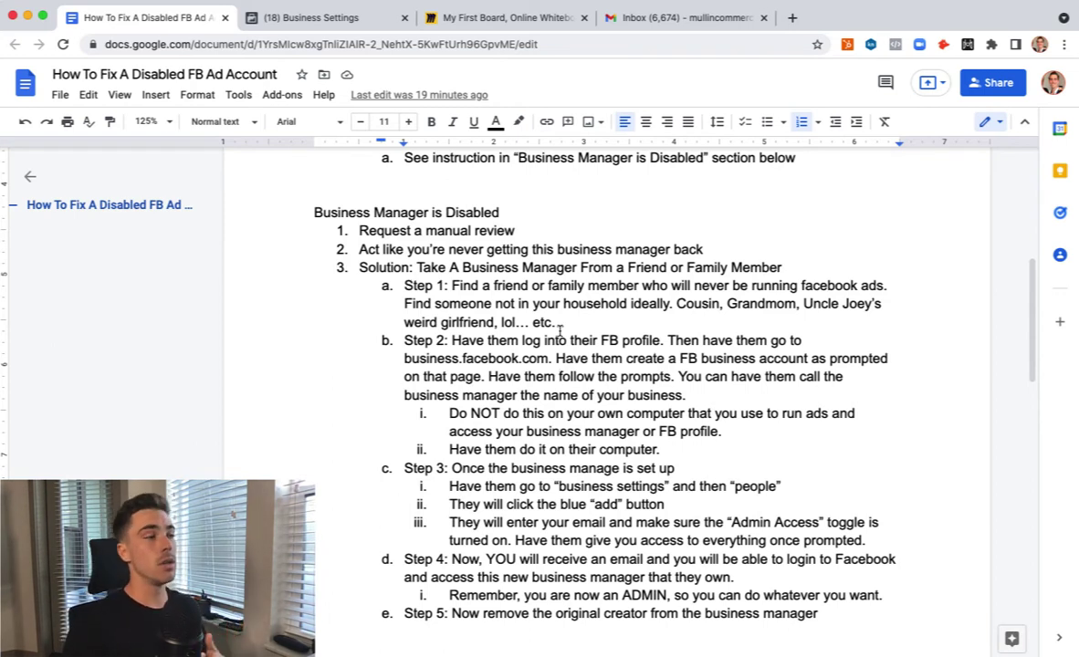
# Step: Highlight the 'Request a manual review' option, then switch to the Facebook Business Settings tab
pyautogui.scroll(-1, 502, 230)
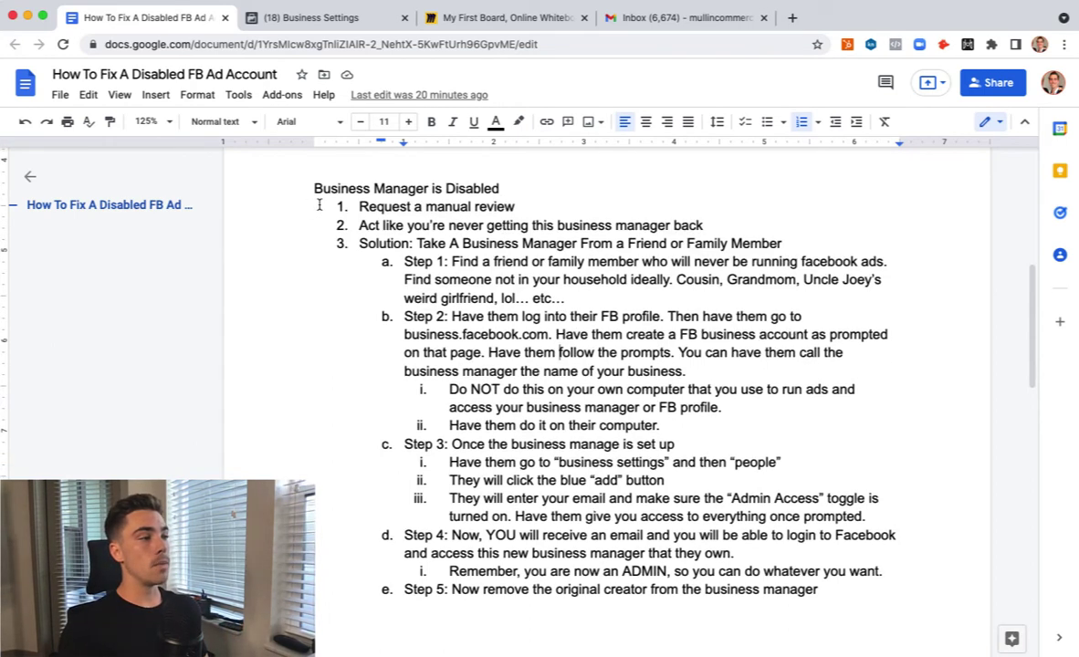
pyautogui.moveTo(360, 207); pyautogui.dragTo(514, 205)
pyautogui.click(354, 22)
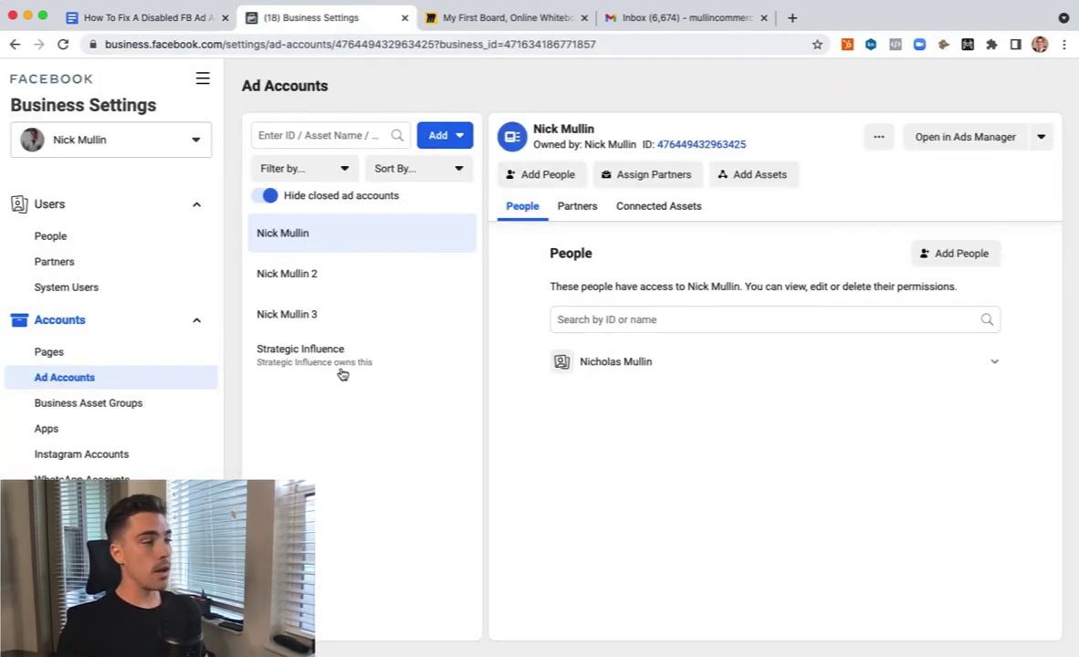
# Step: Look over the Ad Accounts list, then return to the 'How To Fix A Disabled FB Ad Account' doc
pyautogui.scroll(-1, 109, 411)
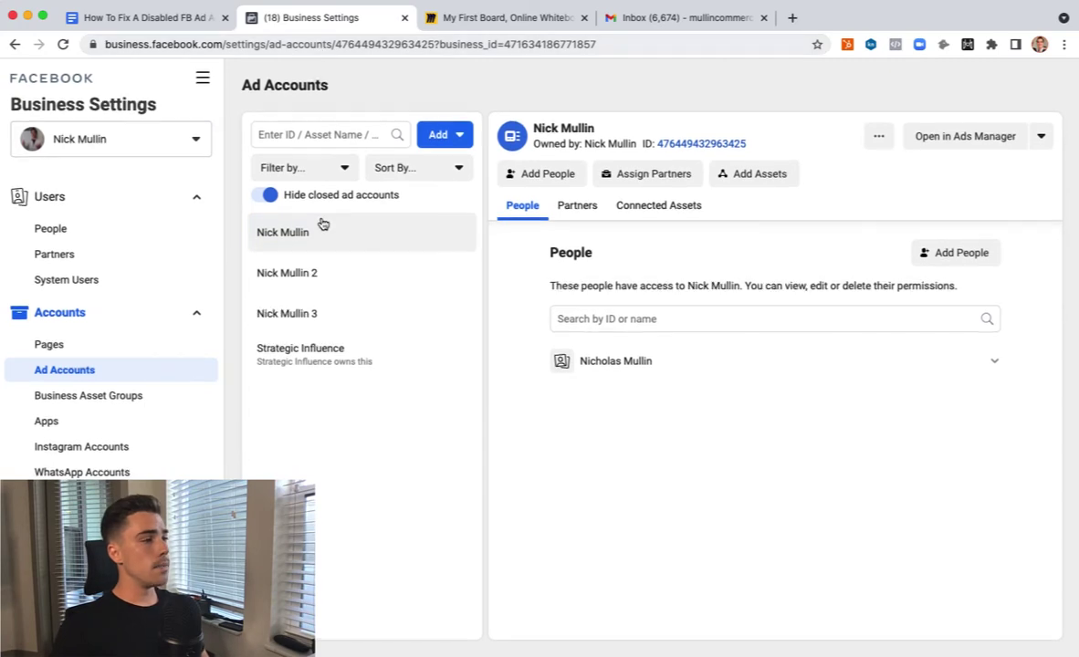
pyautogui.click(185, 25)
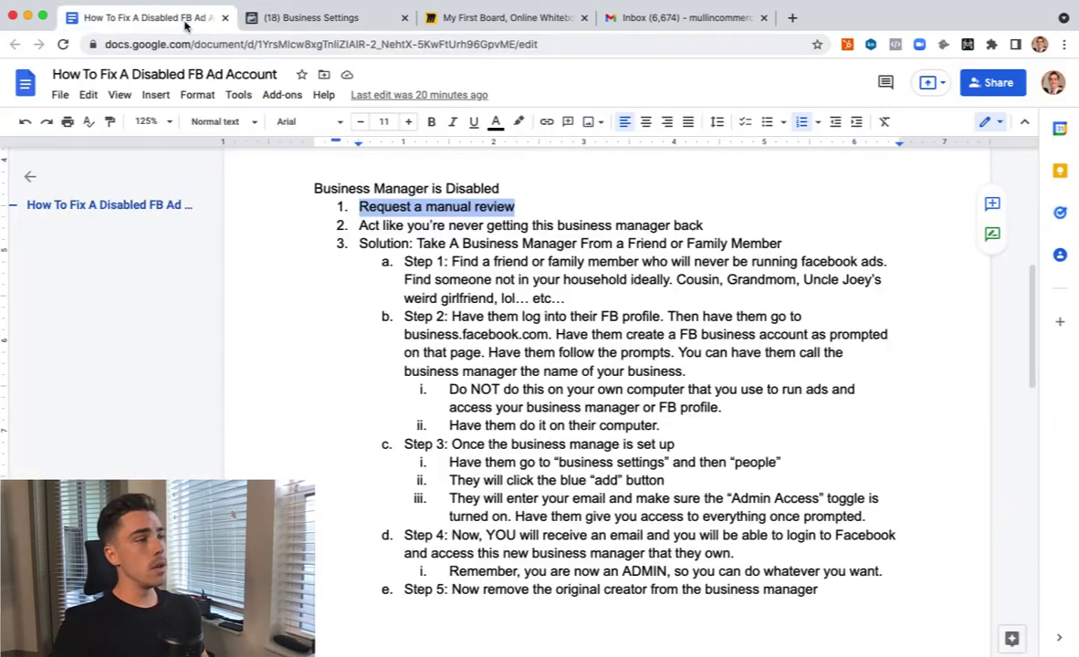
# Step: Highlight option 2, about never getting the business manager back
pyautogui.click(404, 279)
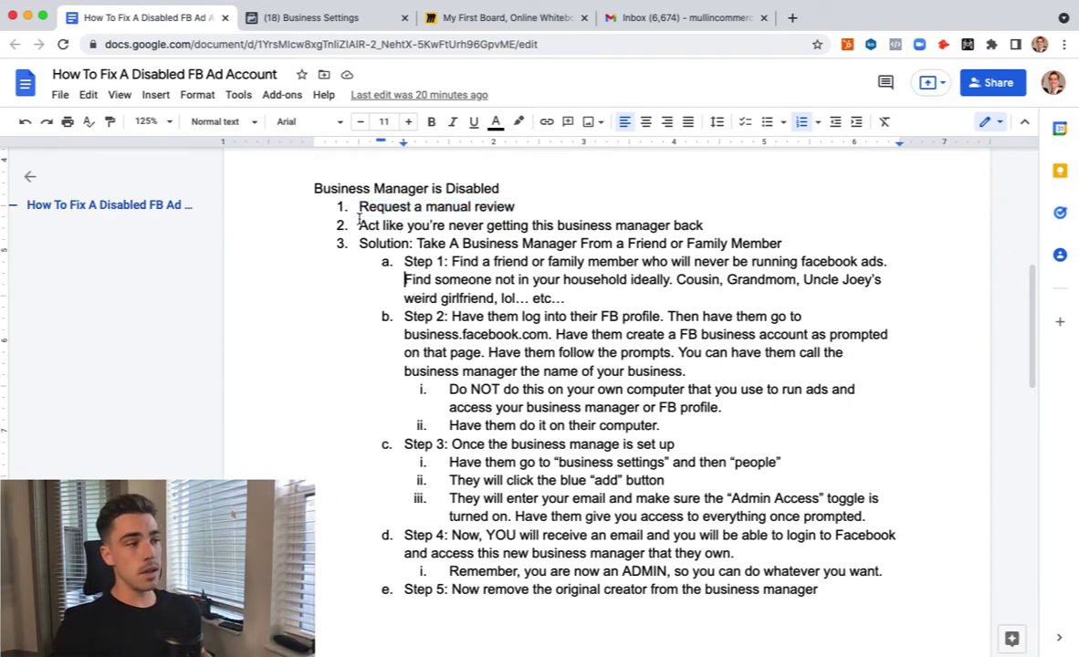
pyautogui.moveTo(359, 226); pyautogui.dragTo(709, 225)
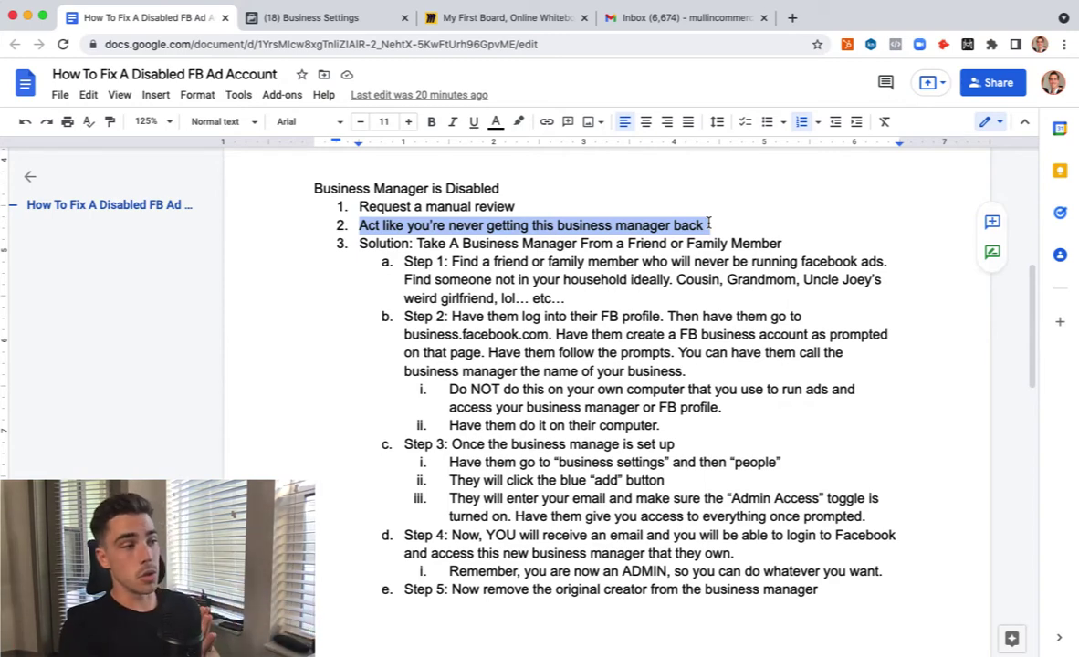
pyautogui.click(398, 225)
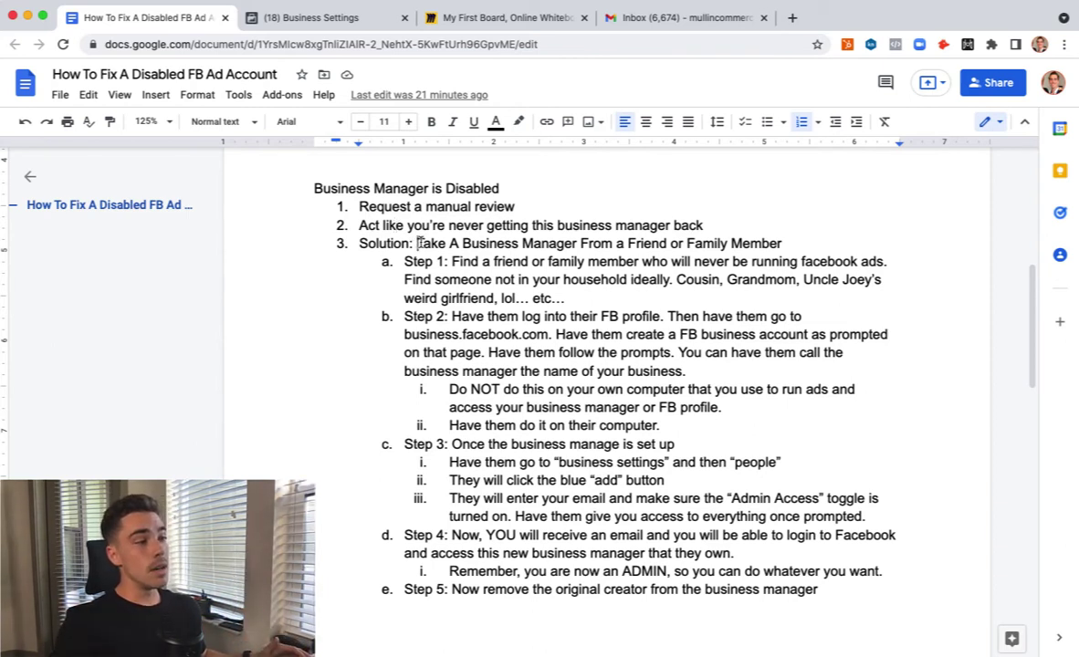
# Step: Highlight the 'Take A Business Manager' solution line, then the start of Step 1
pyautogui.moveTo(417, 243); pyautogui.dragTo(782, 242)
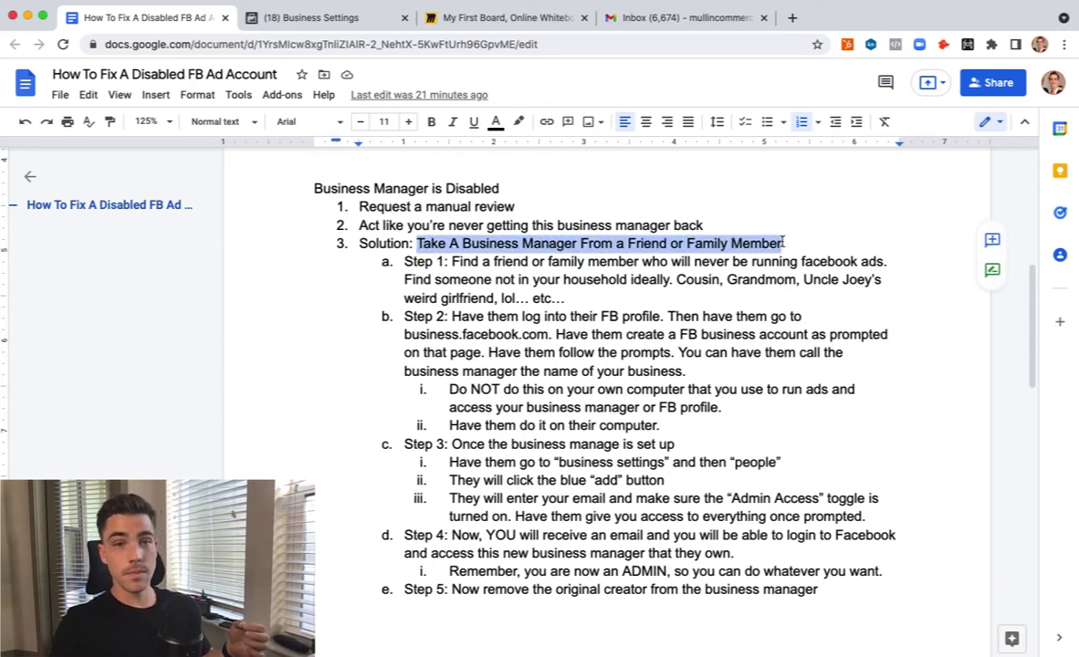
pyautogui.click(783, 242)
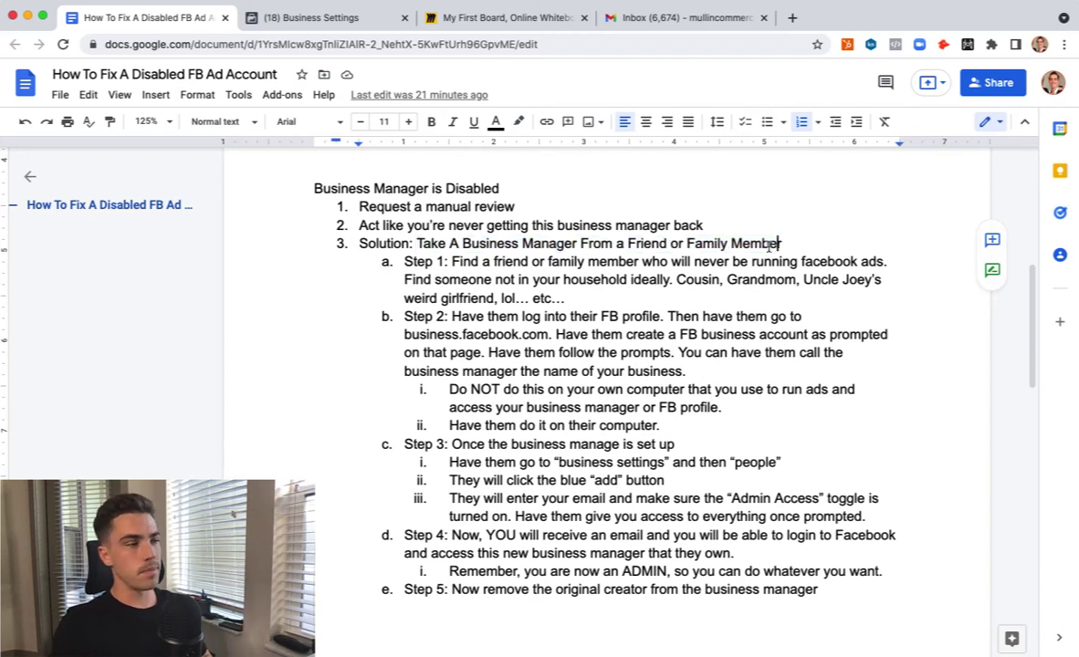
pyautogui.moveTo(406, 261); pyautogui.dragTo(612, 292)
pyautogui.click(473, 259)
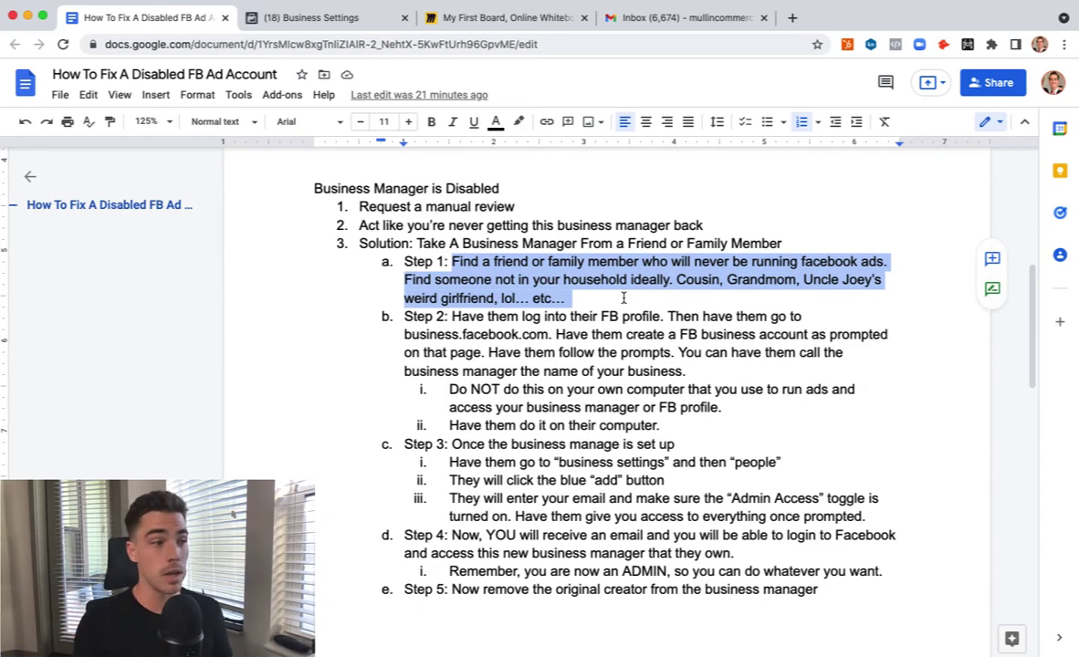
# Step: Highlight Step 1's examples 'Cousin, Grandmom' and 'Uncle Joey's weird girlfriend'
pyautogui.click(677, 279)
pyautogui.moveTo(677, 279); pyautogui.dragTo(782, 283)
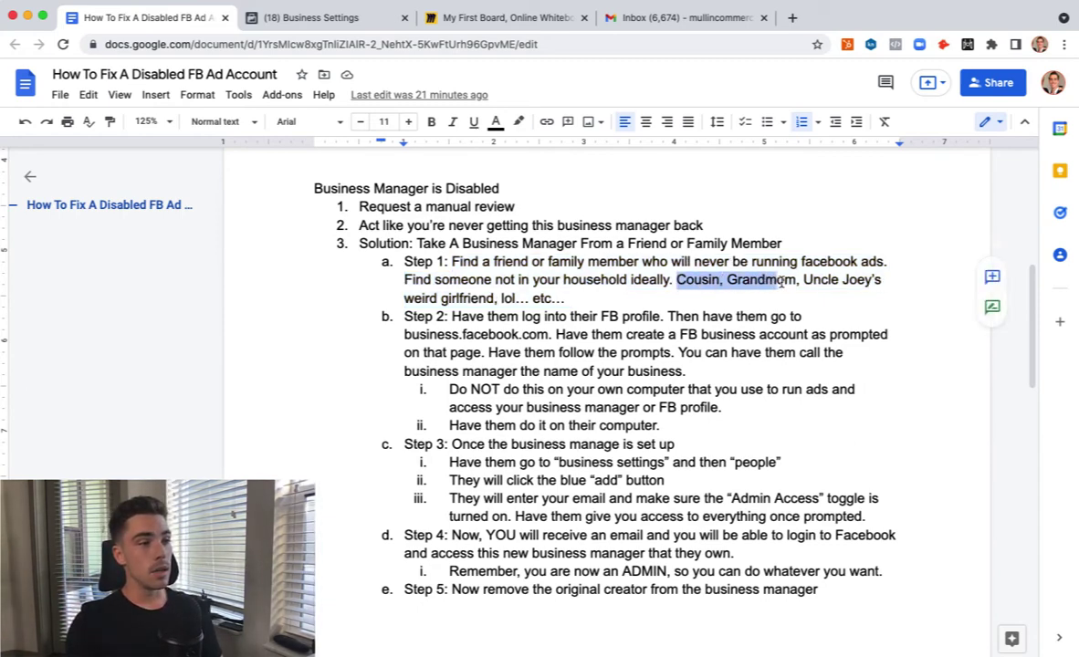
pyautogui.click(802, 280)
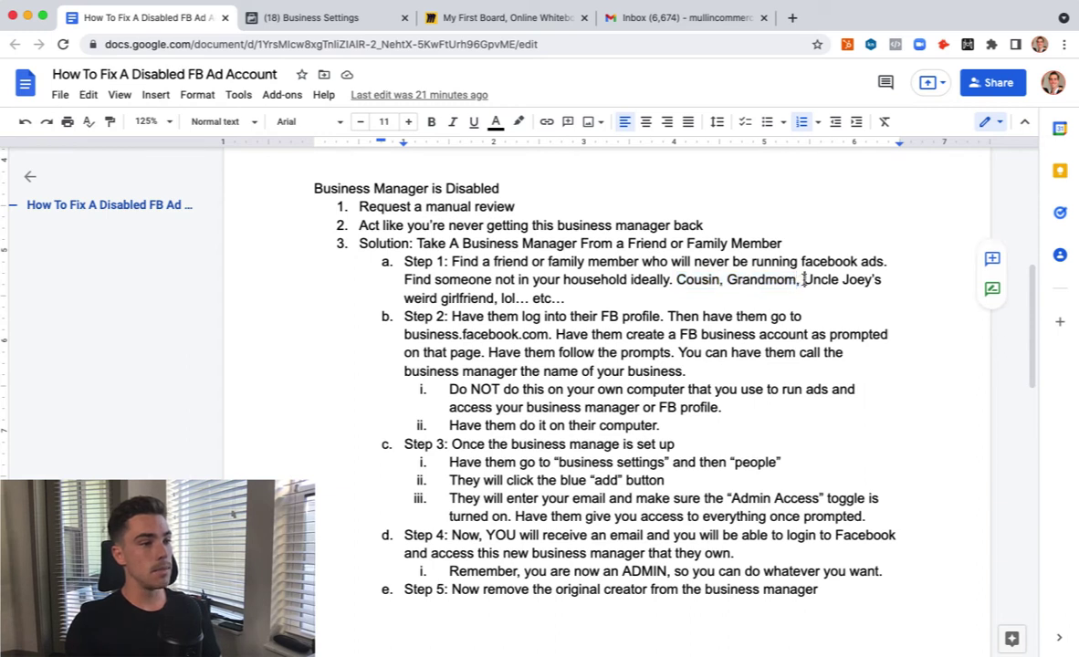
pyautogui.moveTo(806, 283); pyautogui.dragTo(615, 291)
pyautogui.click(625, 286)
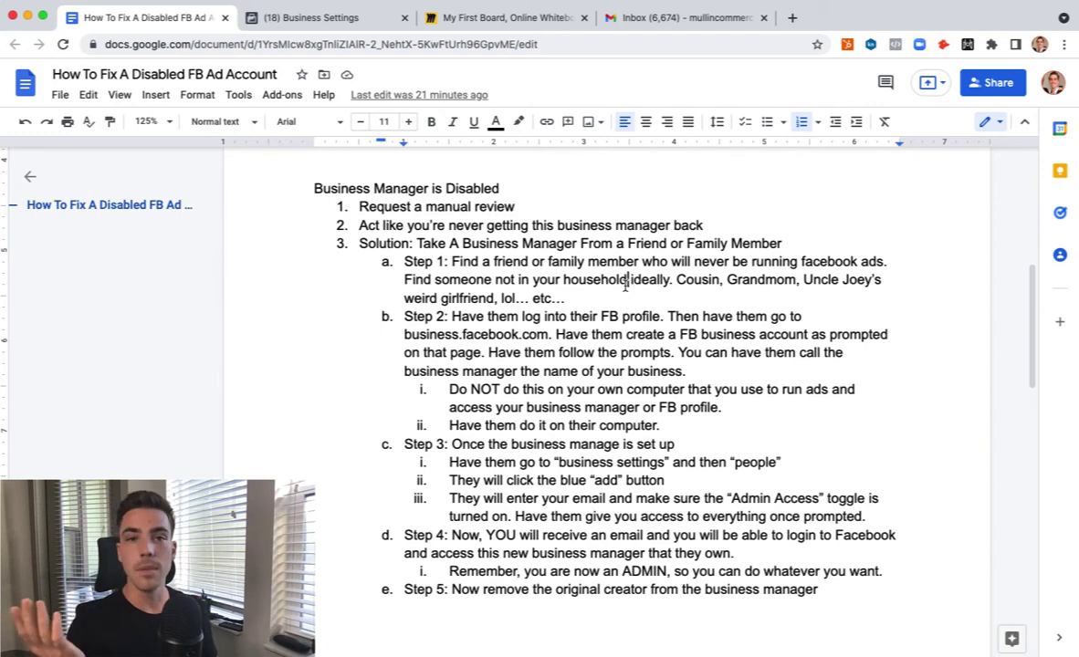
# Step: Highlight the Step 2 paragraph about creating a Facebook business account
pyautogui.click(577, 294)
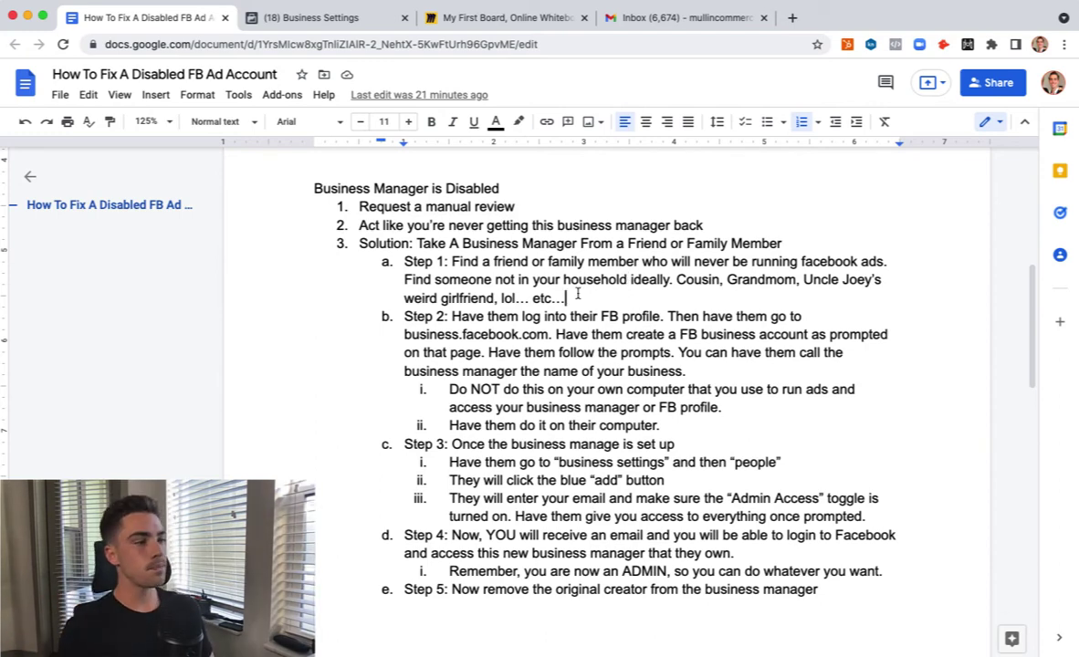
pyautogui.scroll(-1, 578, 296)
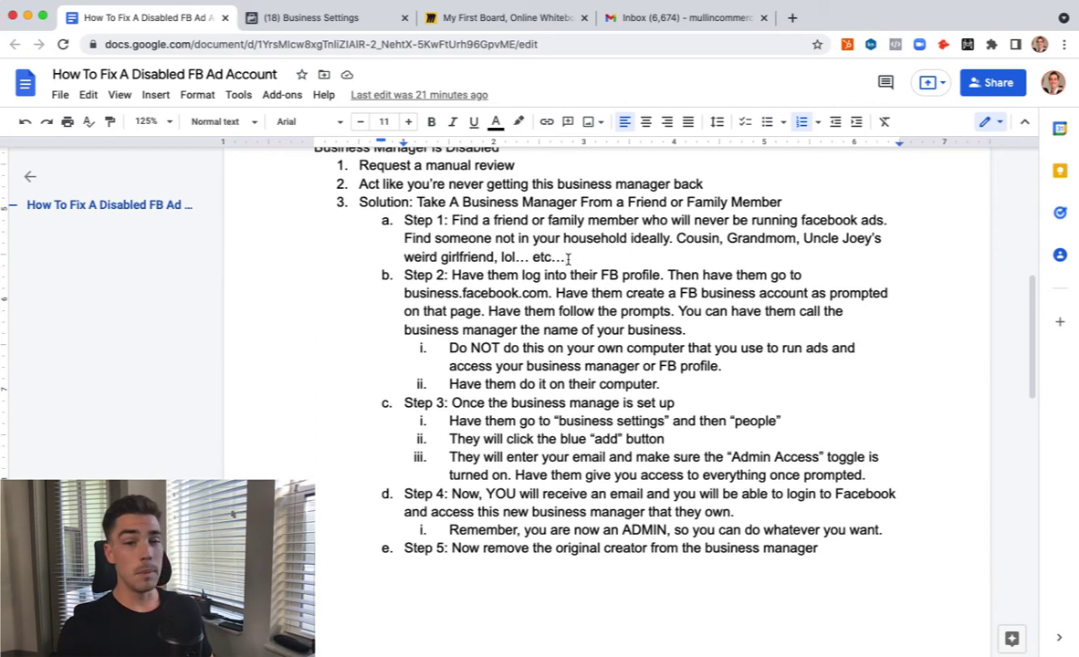
pyautogui.click(792, 239)
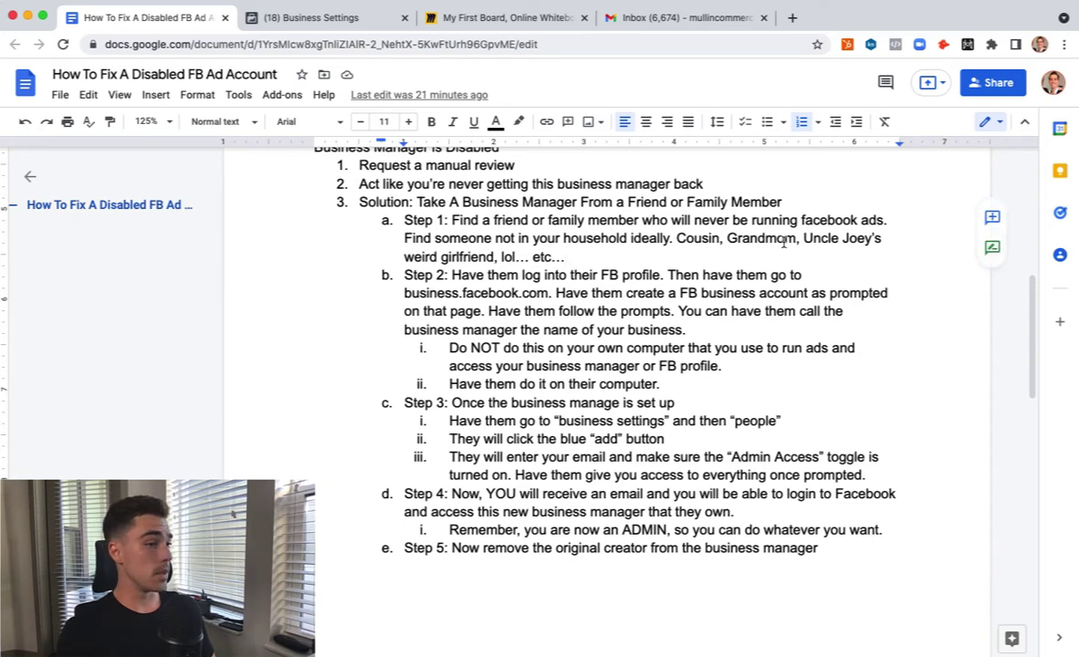
pyautogui.doubleClick(609, 255)
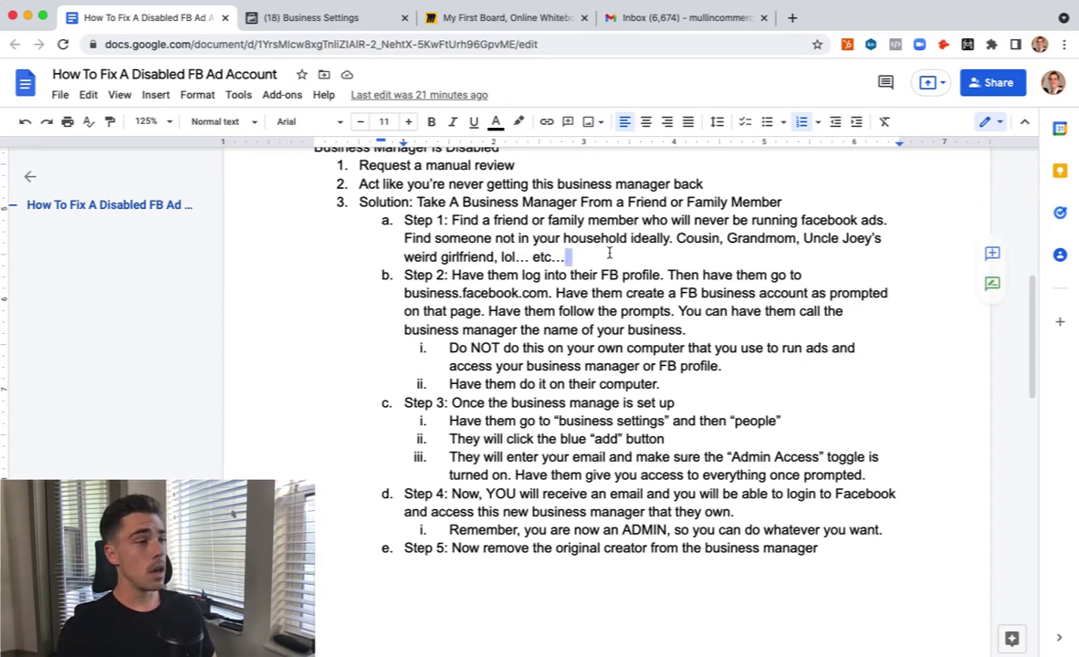
pyautogui.scroll(-2, 616, 233)
pyautogui.scroll(1, 616, 228)
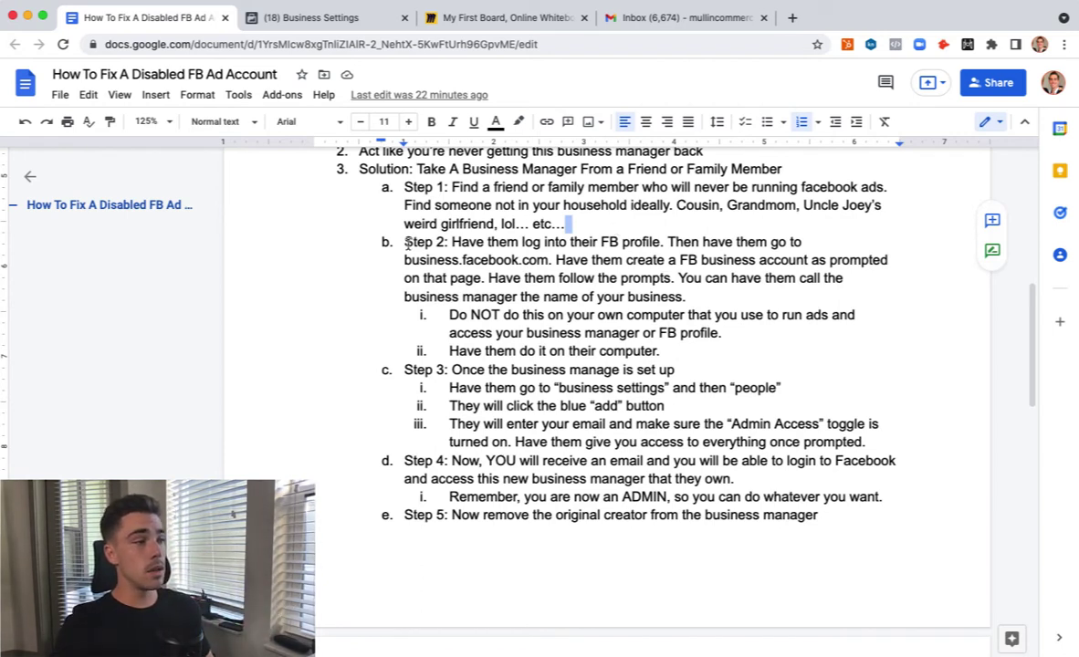
pyautogui.moveTo(407, 243); pyautogui.dragTo(785, 290)
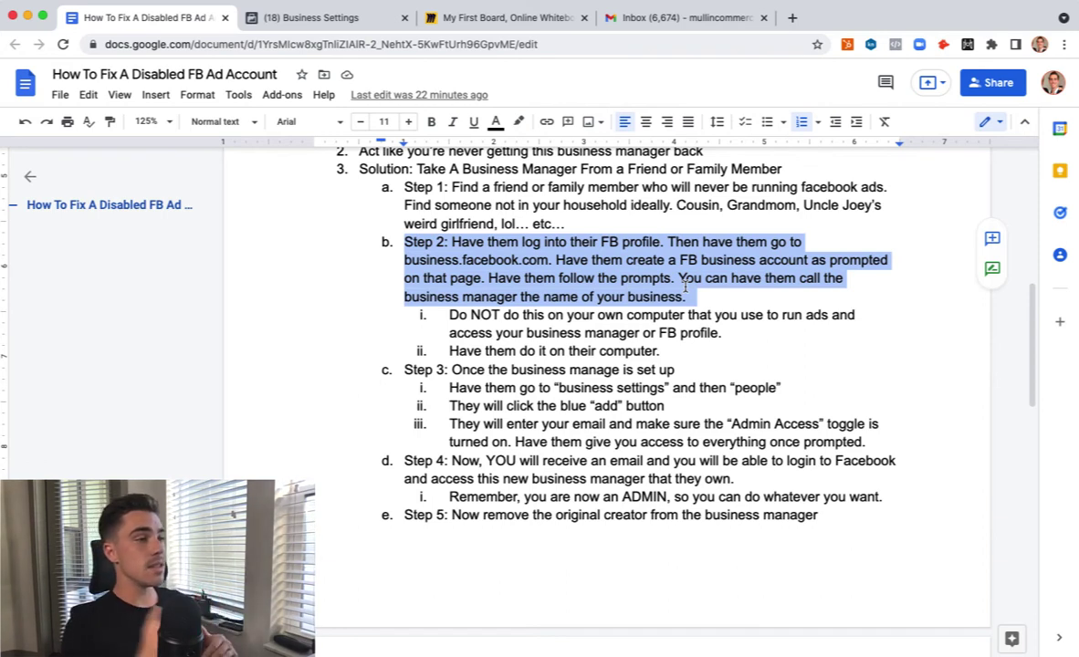
pyautogui.click(791, 17)
pyautogui.write('busine')
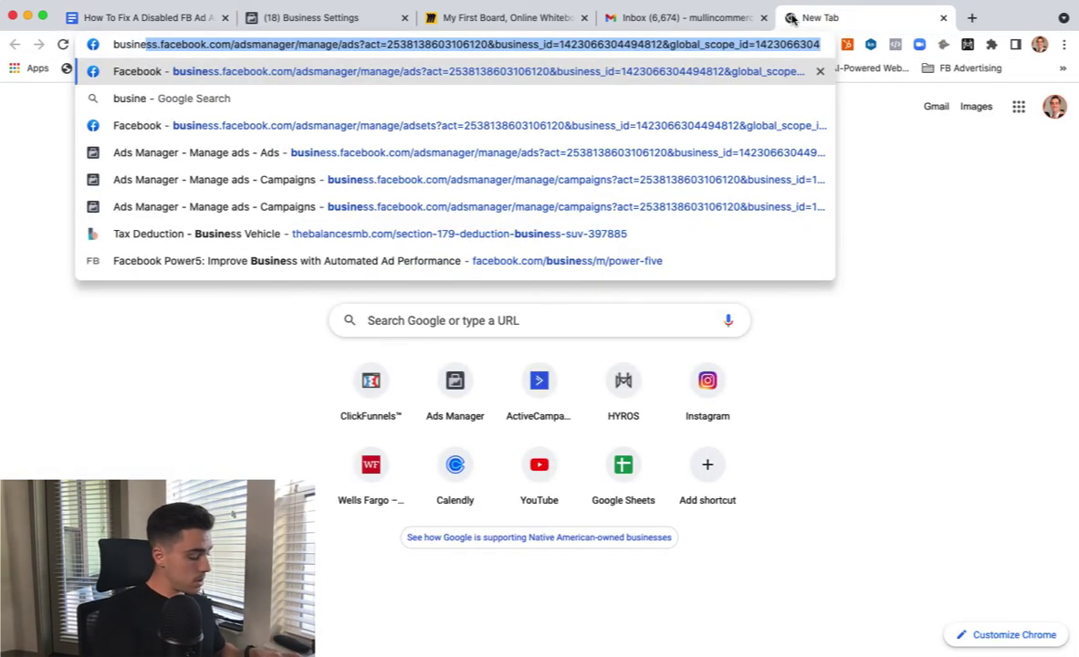
pyautogui.write('s')
pyautogui.press('BackSpace')
pyautogui.write('s.')
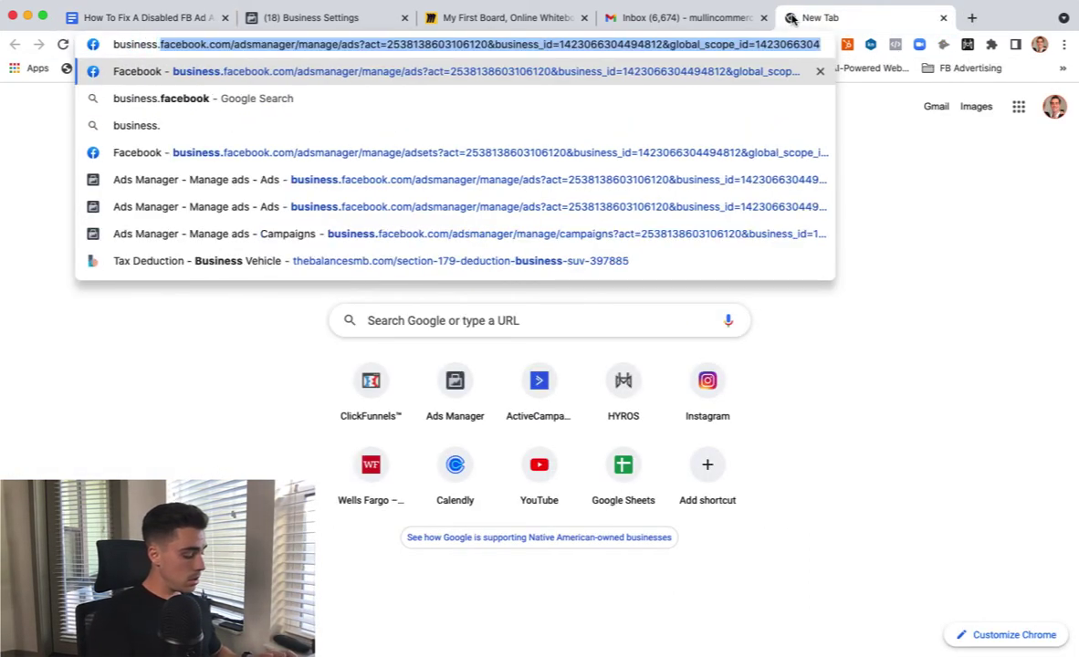
pyautogui.write('facebook.com/')
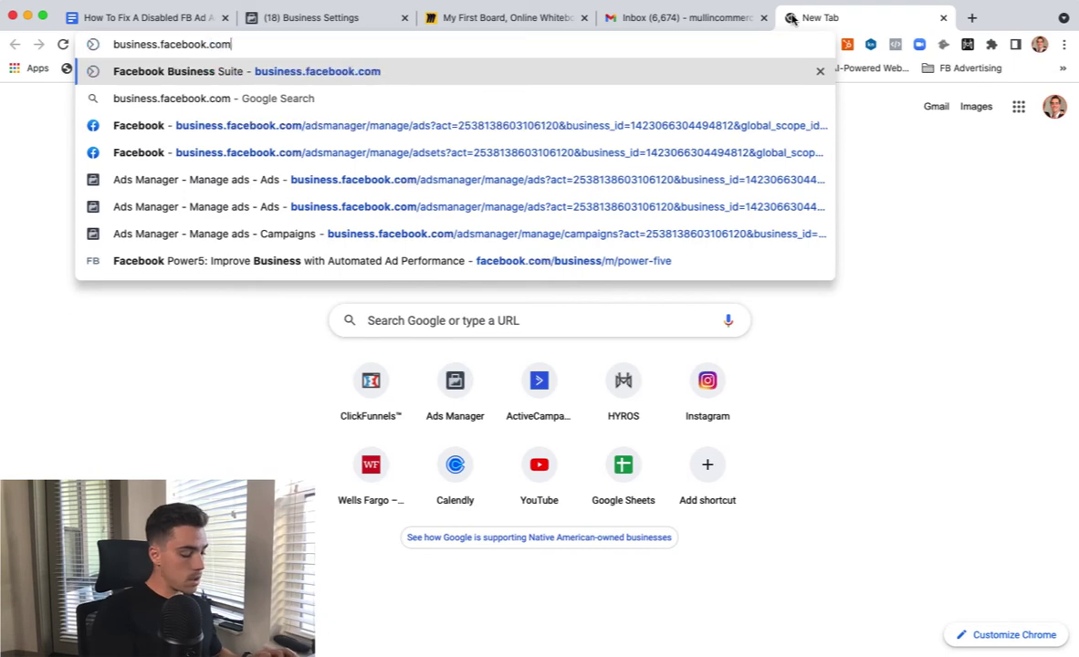
pyautogui.press('Return')
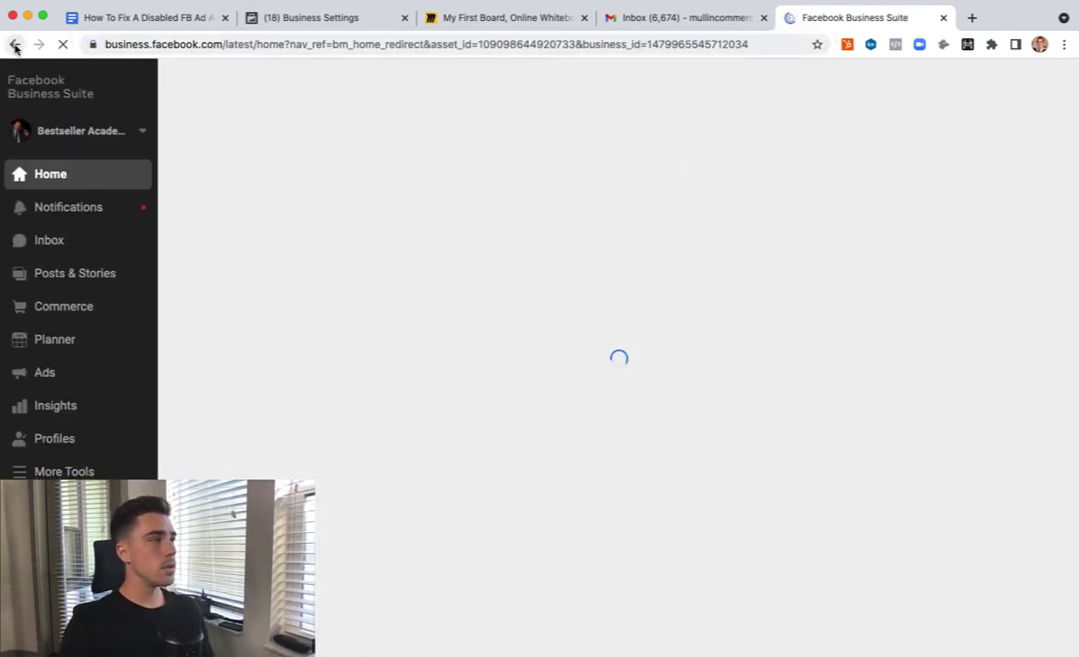
pyautogui.click(13, 44)
pyautogui.click(943, 20)
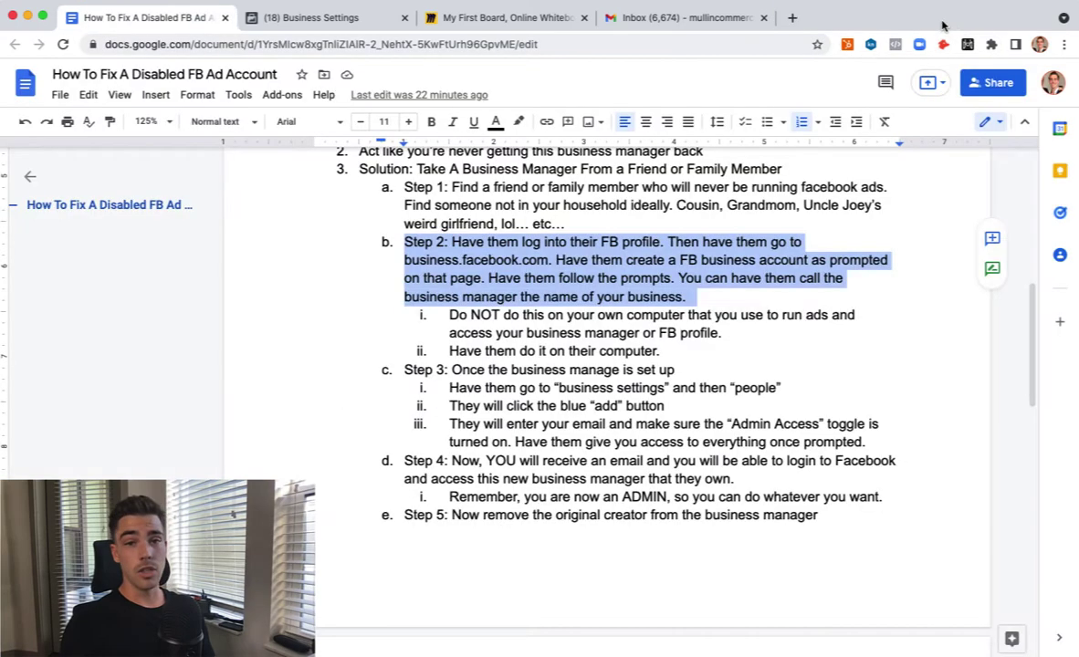
pyautogui.click(631, 297)
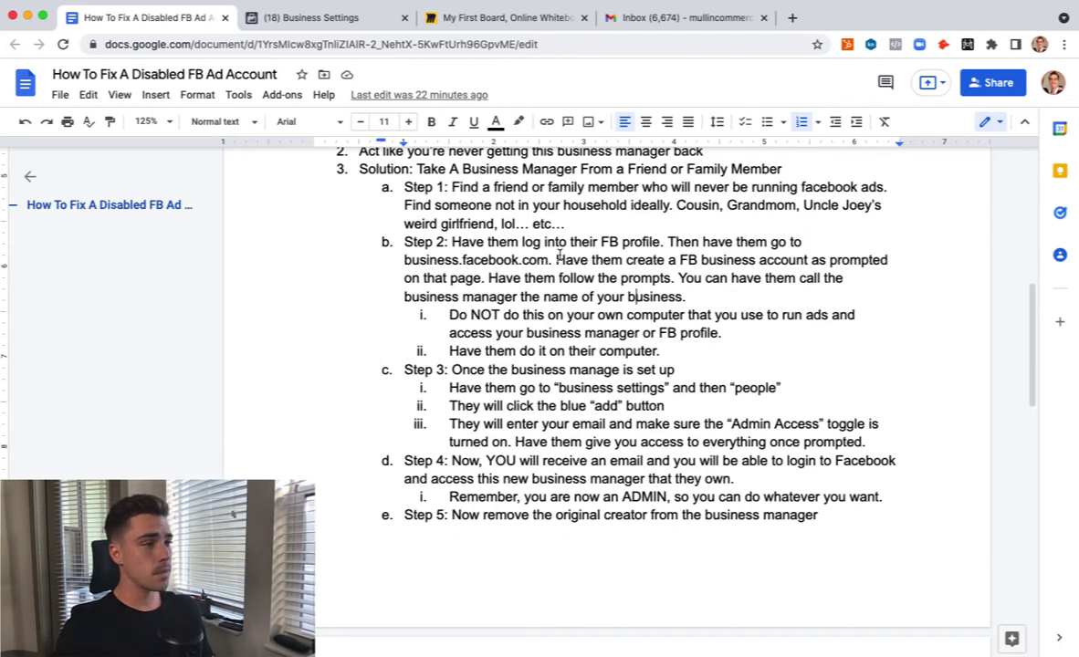
pyautogui.moveTo(554, 261); pyautogui.dragTo(860, 280)
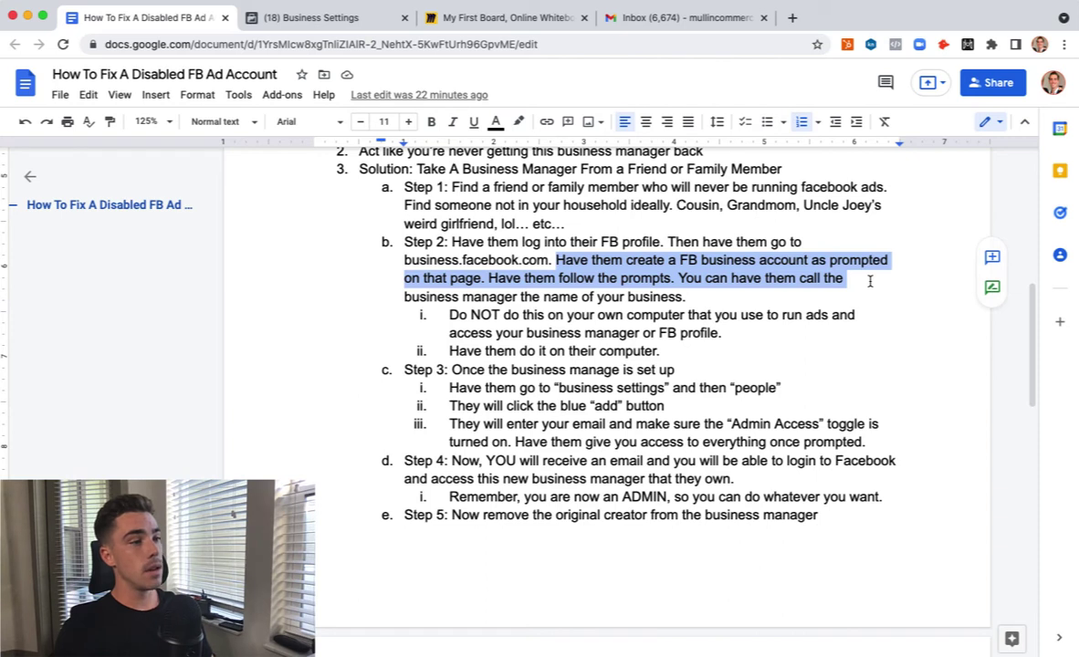
pyautogui.moveTo(869, 284); pyautogui.dragTo(869, 292)
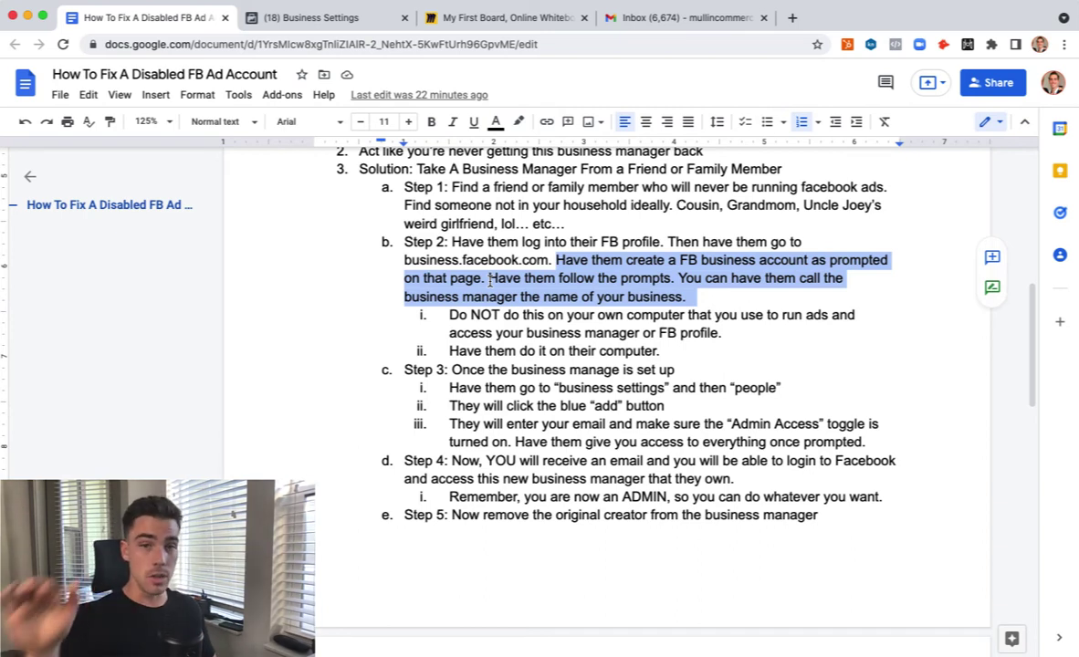
pyautogui.click(701, 273)
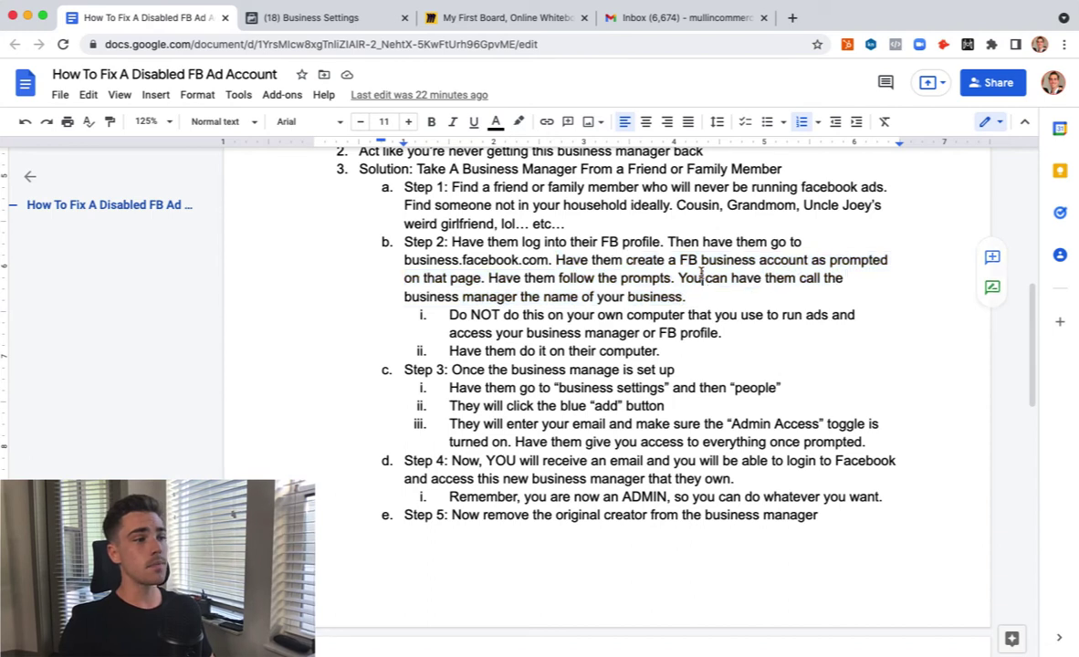
pyautogui.moveTo(679, 278); pyautogui.dragTo(833, 291)
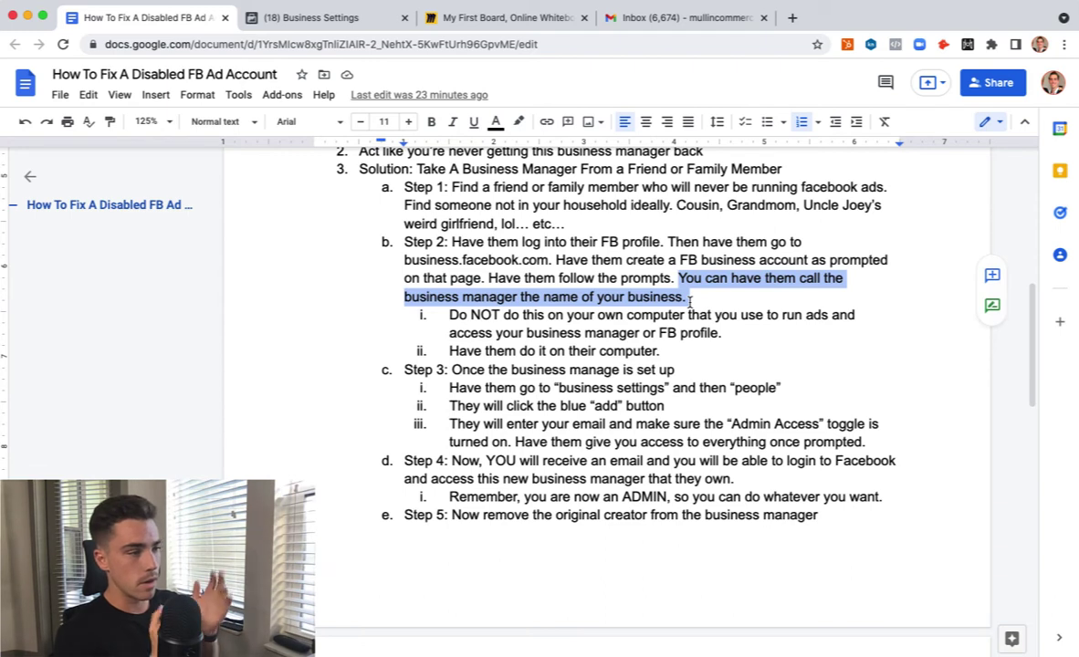
pyautogui.moveTo(721, 334); pyautogui.dragTo(450, 315)
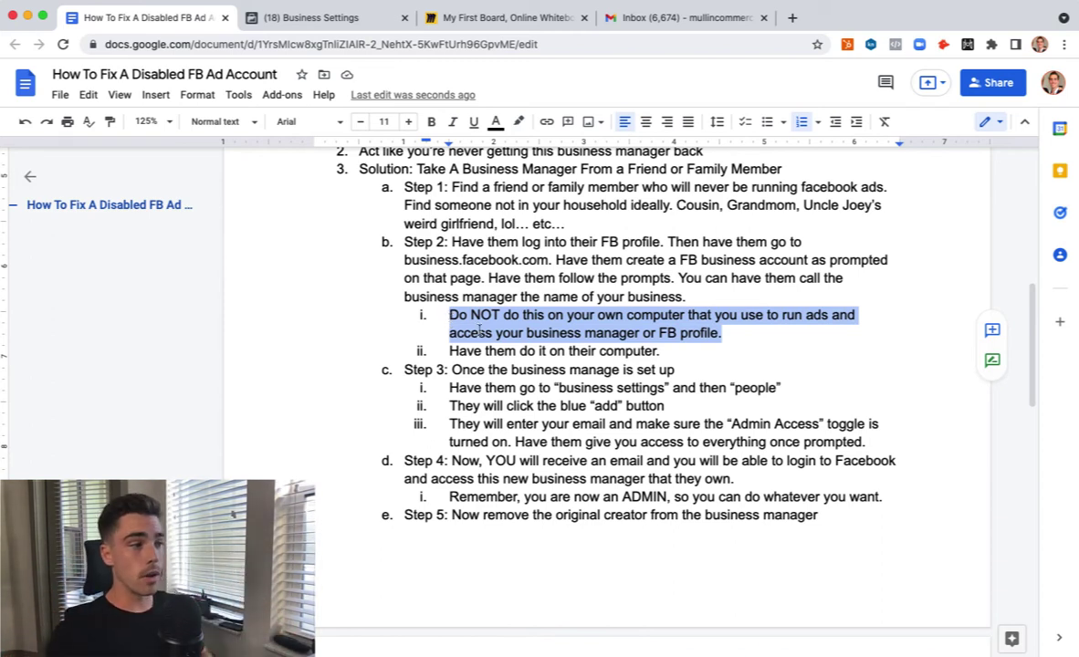
pyautogui.moveTo(672, 355); pyautogui.dragTo(448, 351)
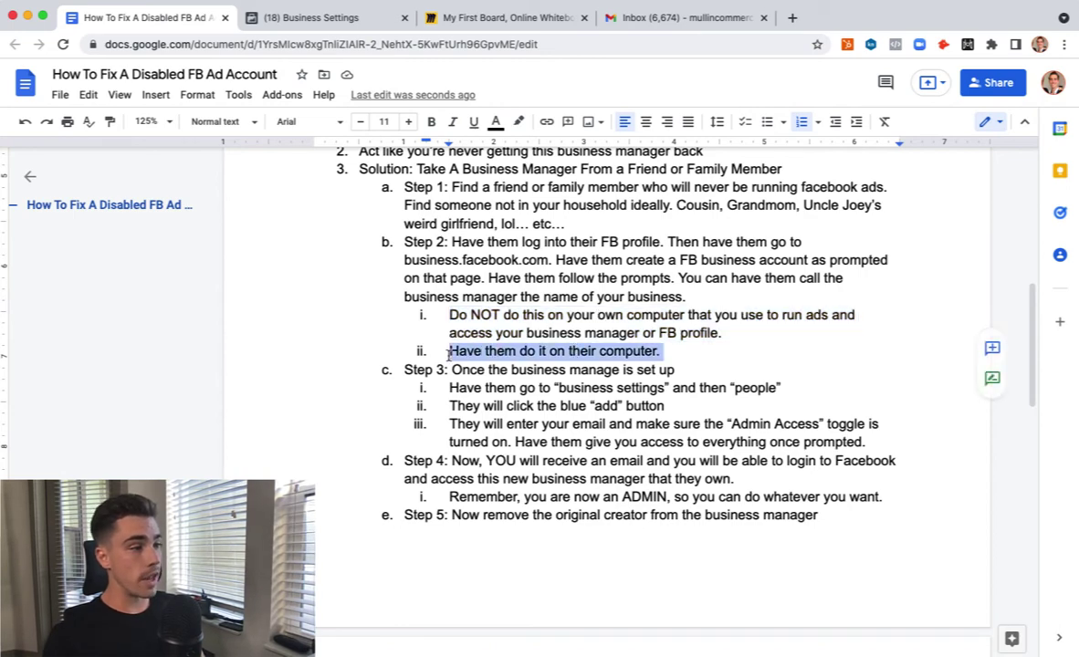
pyautogui.click(519, 333)
pyautogui.scroll(-3, 519, 334)
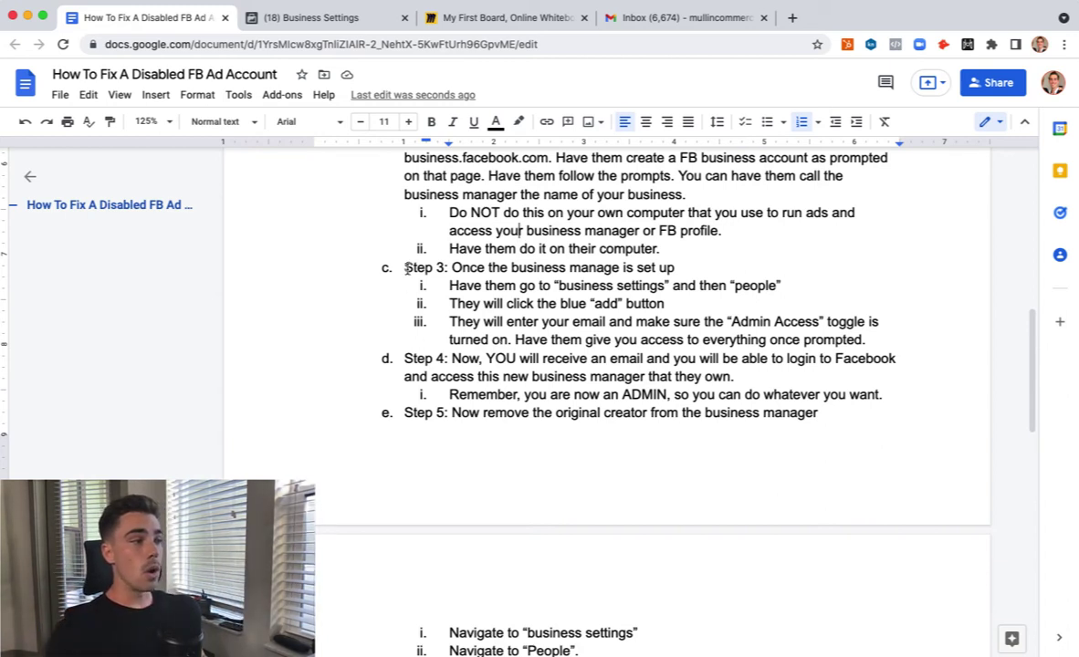
pyautogui.moveTo(405, 267); pyautogui.dragTo(678, 265)
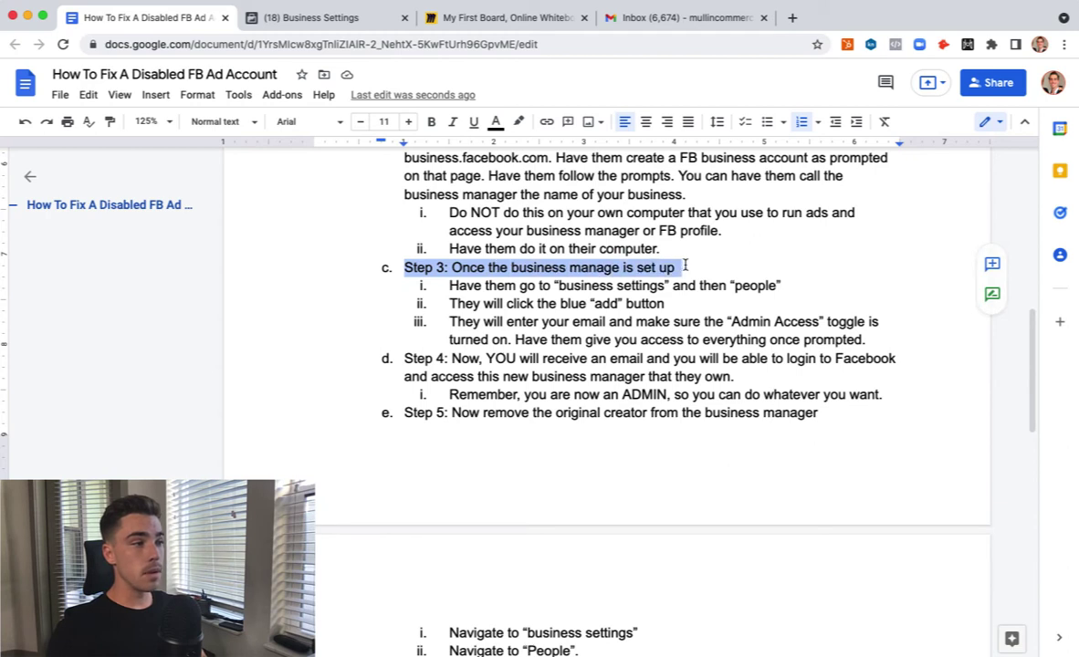
pyautogui.moveTo(450, 286); pyautogui.dragTo(777, 287)
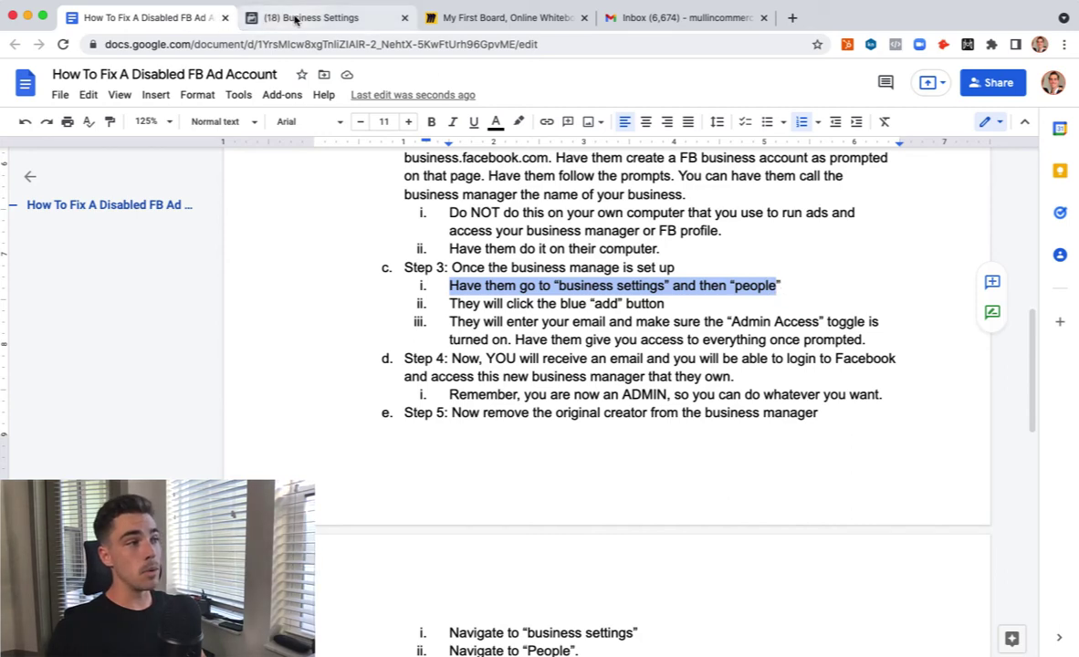
pyautogui.click(295, 19)
# Step: Go to Business Settings through the All tools menu, landing on the People page
pyautogui.click(203, 79)
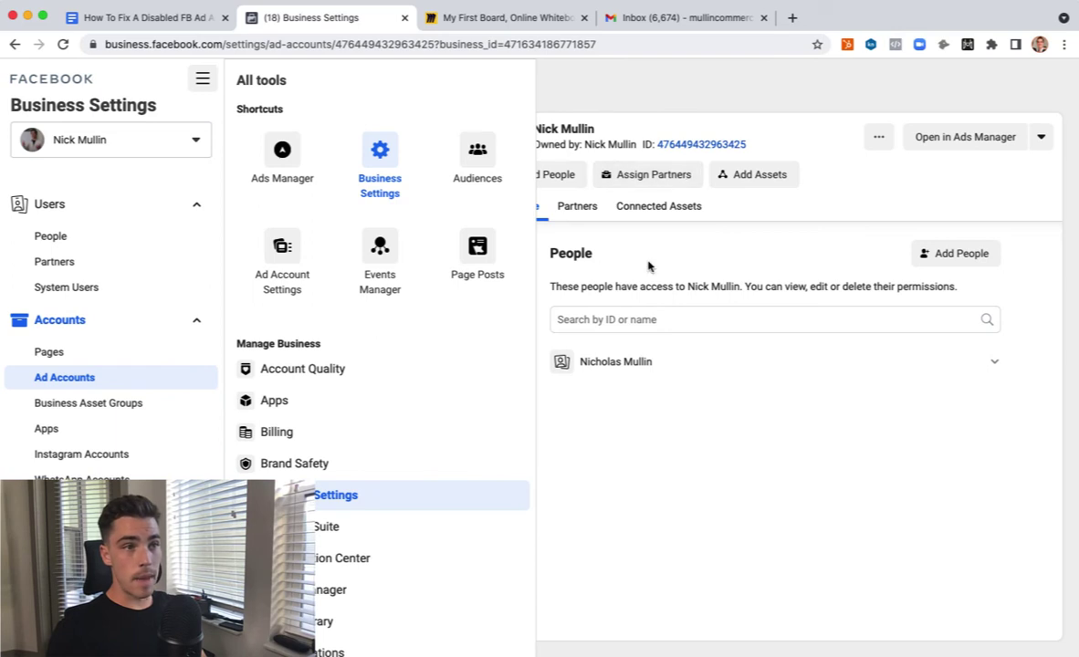
pyautogui.click(389, 158)
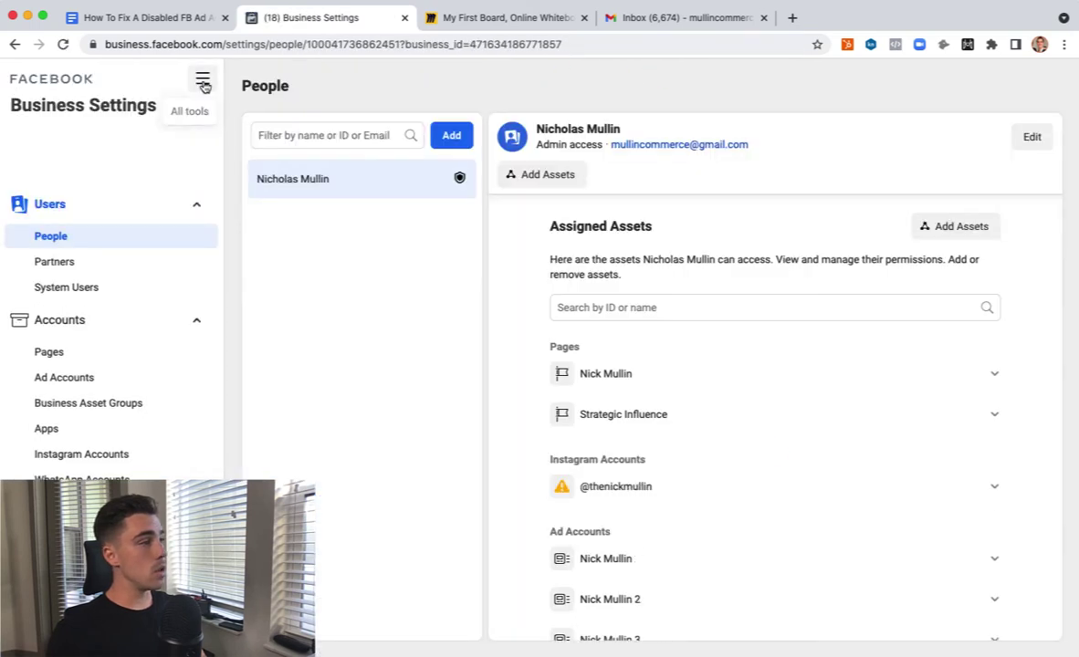
pyautogui.click(202, 82)
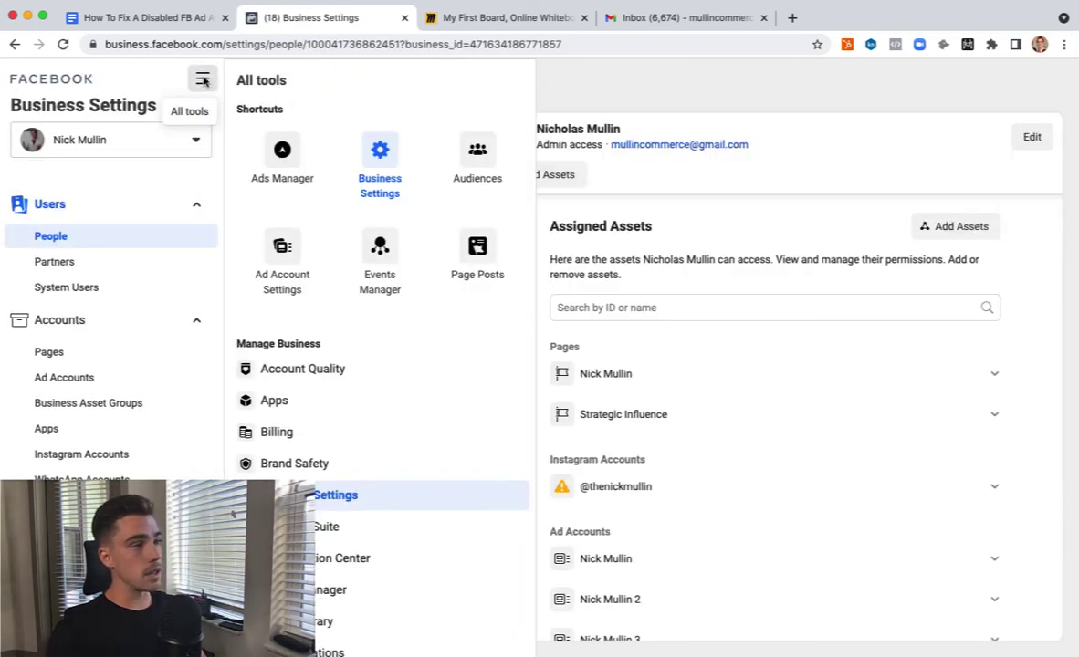
pyautogui.click(616, 77)
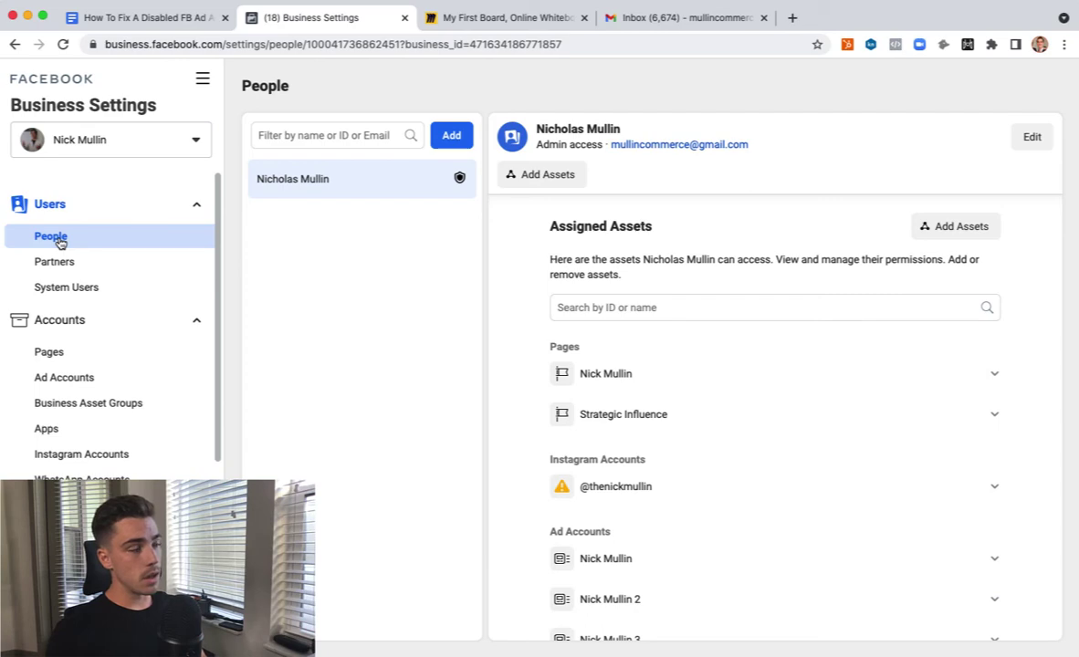
# Step: Highlight line ii of Step 3 in the outline, then start inviting a person in Business Settings
pyautogui.click(165, 20)
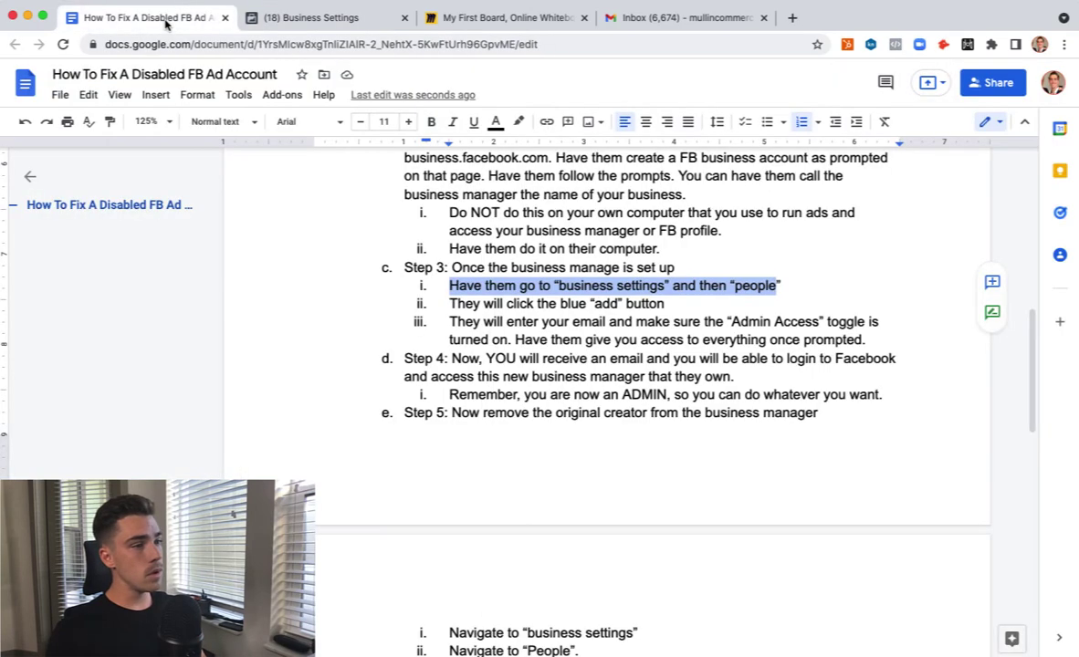
pyautogui.click(626, 306)
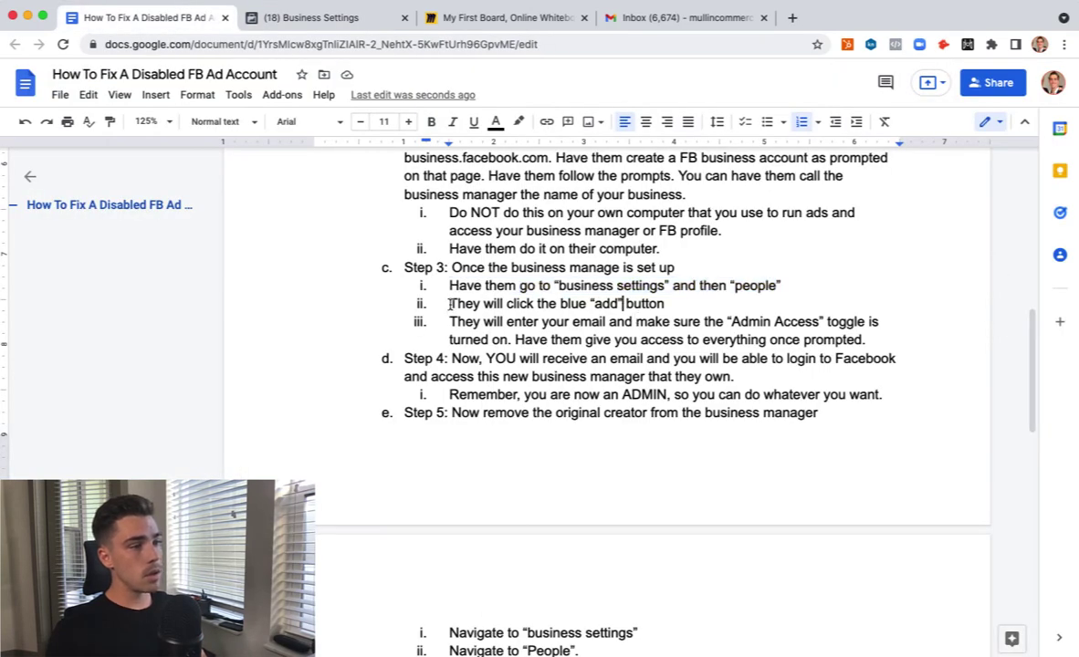
pyautogui.moveTo(449, 306); pyautogui.dragTo(703, 304)
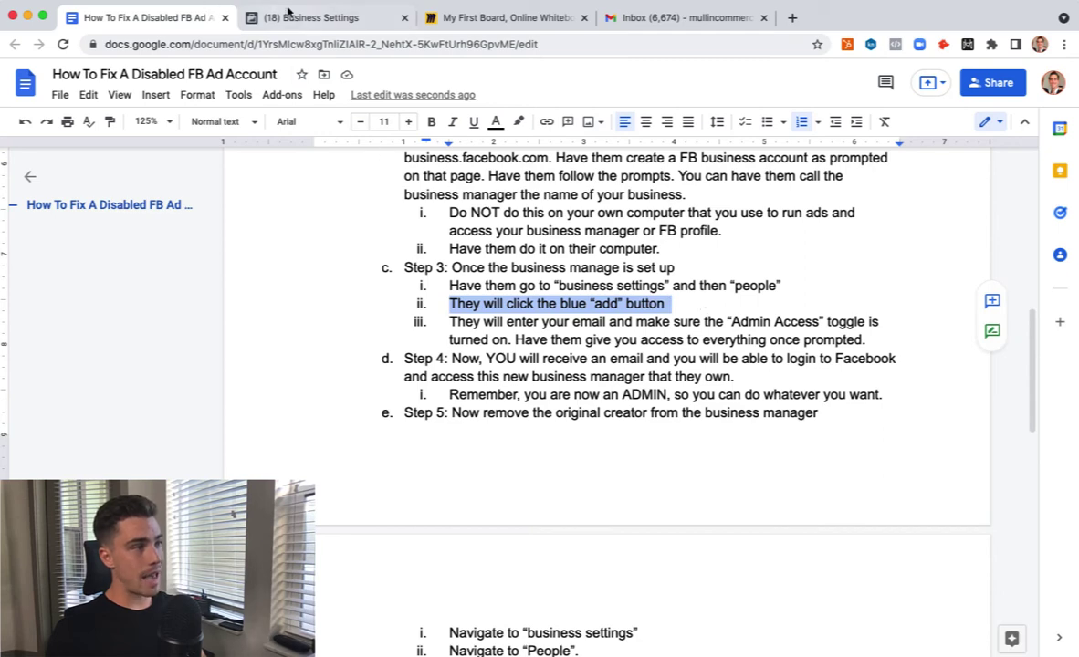
pyautogui.click(278, 16)
pyautogui.click(451, 136)
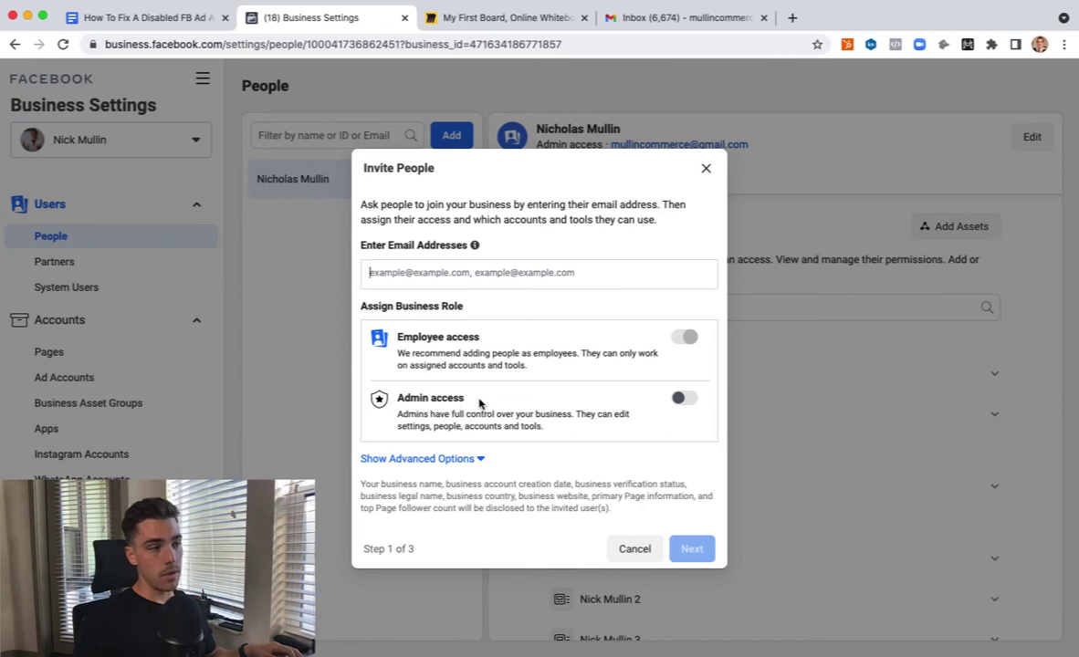
# Step: Highlight the Admin access label and switch Admin access on for the invitee
pyautogui.moveTo(404, 399); pyautogui.dragTo(465, 399)
pyautogui.click(685, 398)
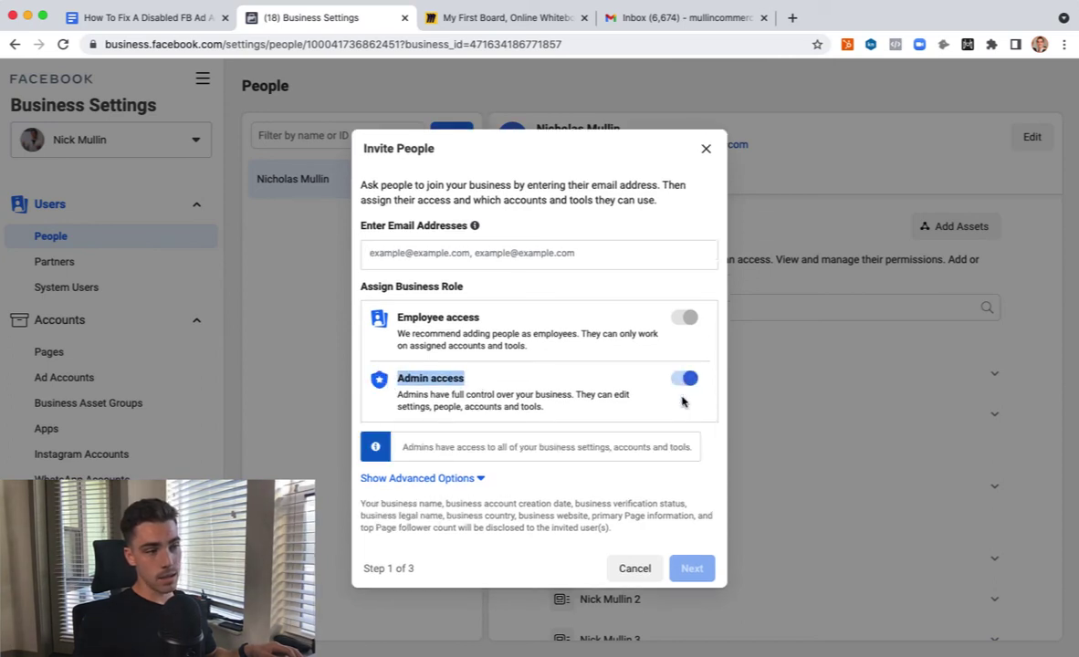
pyautogui.click(461, 377)
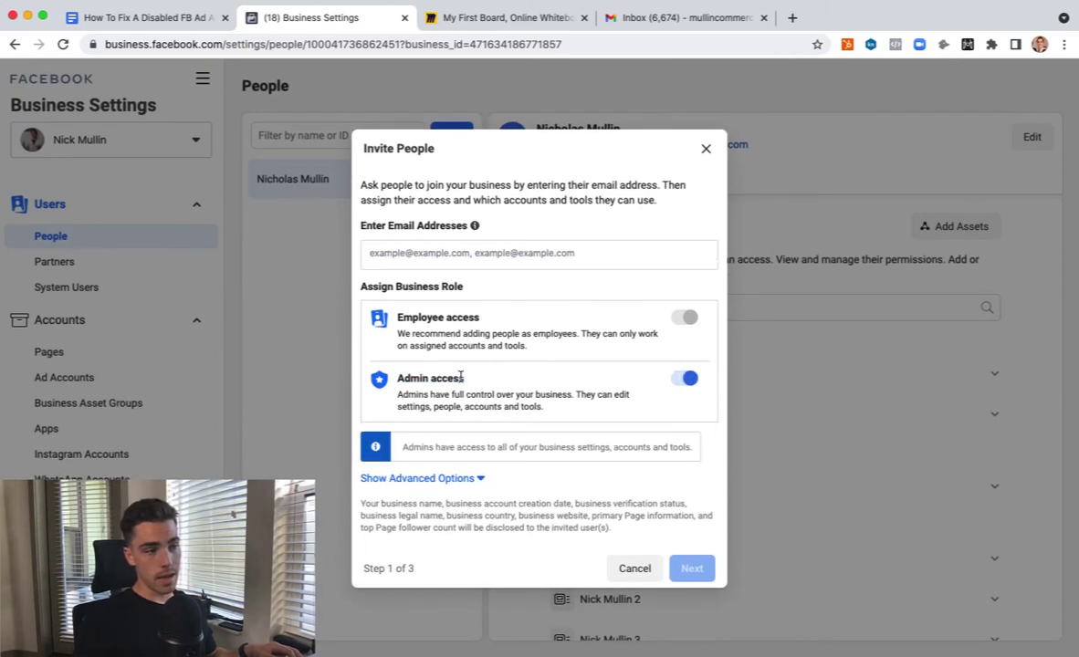
pyautogui.moveTo(461, 377); pyautogui.dragTo(398, 386)
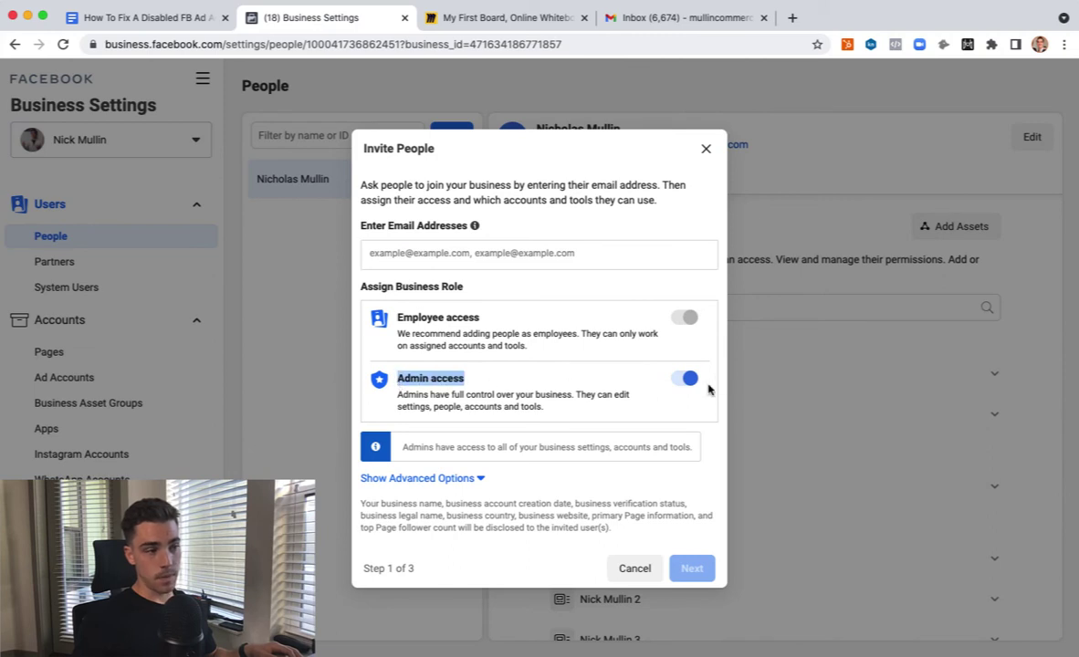
# Step: Close the Invite People dialog without sending, and go back to the outline document
pyautogui.click(426, 258)
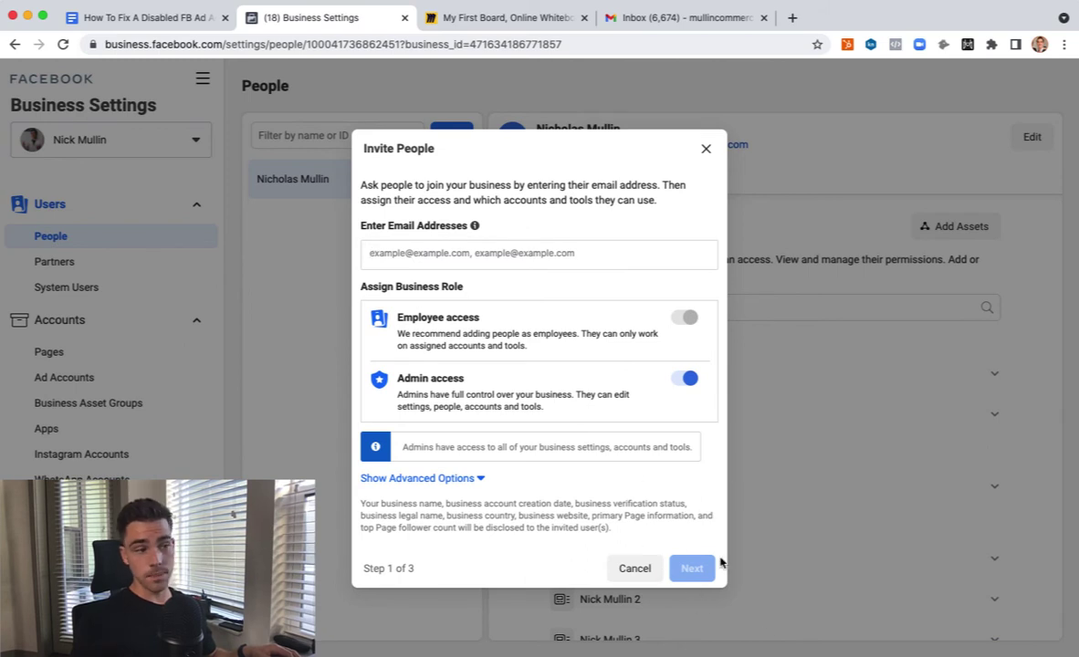
pyautogui.click(706, 148)
pyautogui.click(146, 24)
pyautogui.scroll(-2, 493, 279)
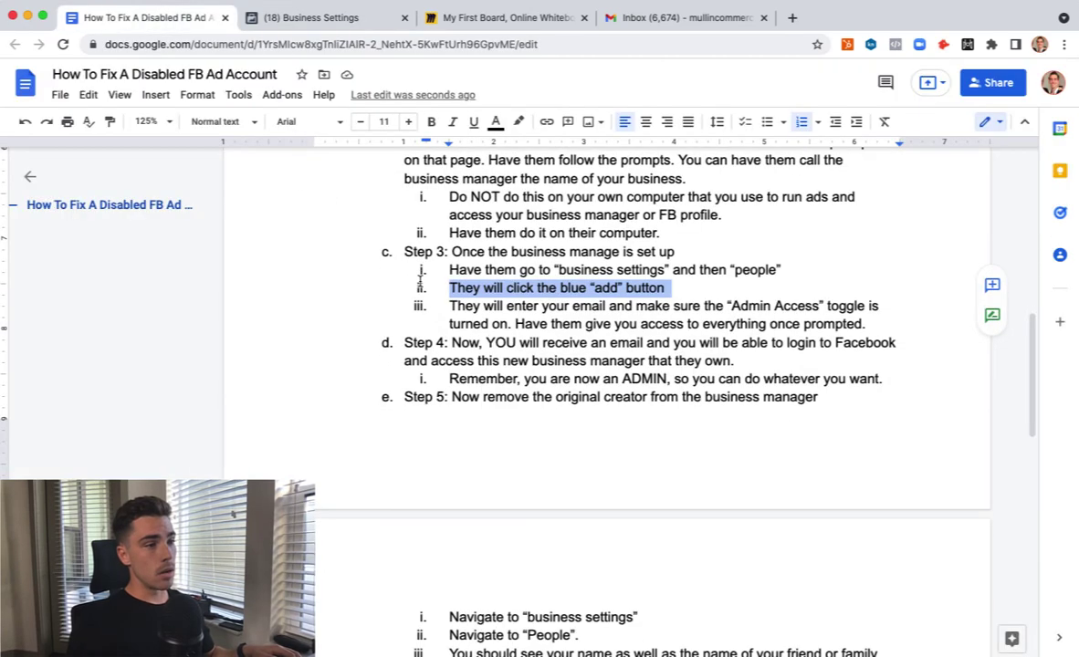
pyautogui.scroll(-3, 453, 299)
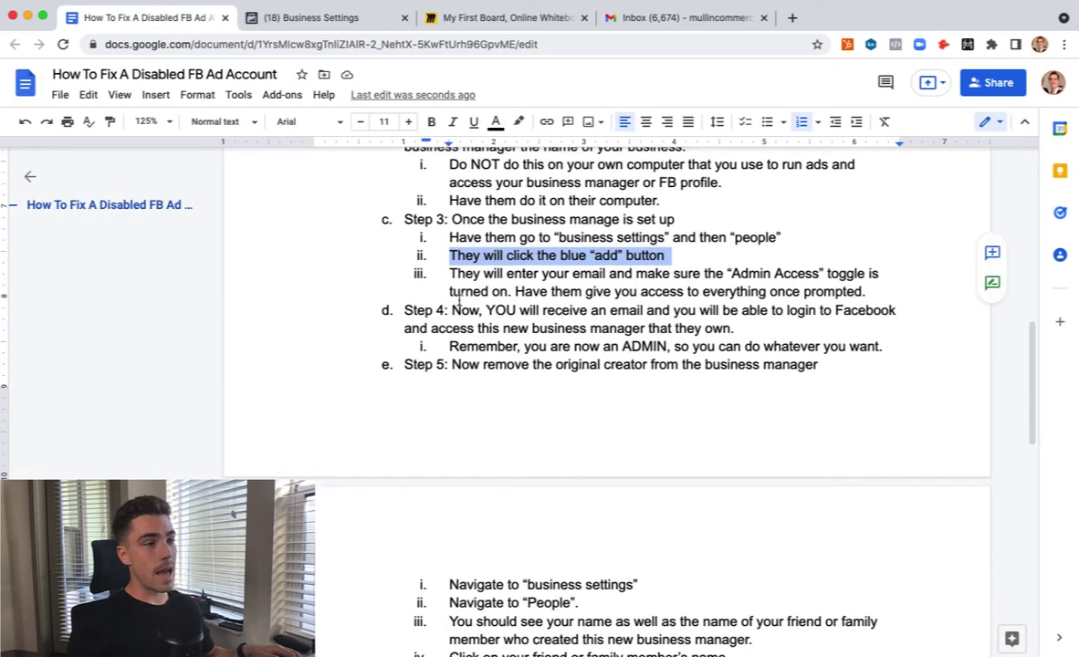
pyautogui.click(402, 288)
pyautogui.moveTo(403, 289); pyautogui.dragTo(448, 289)
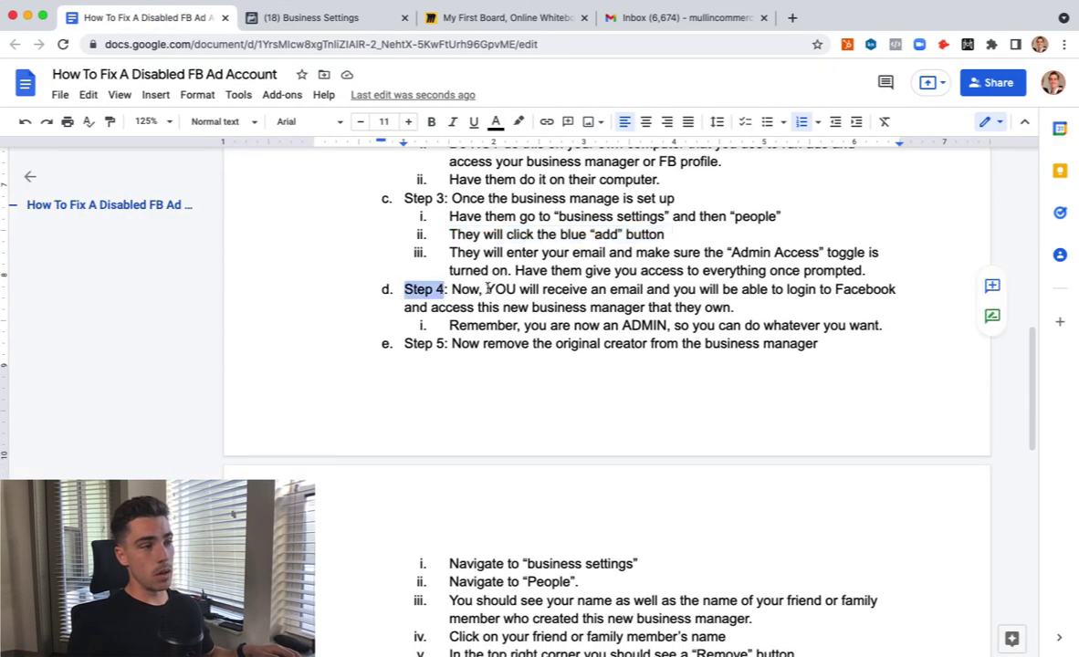
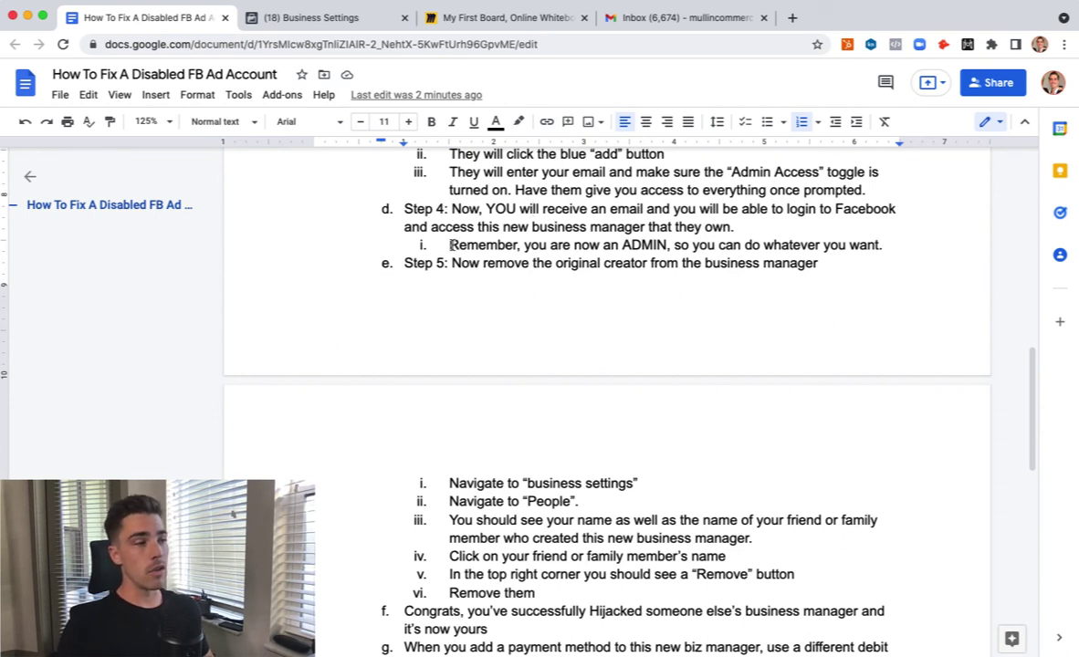
# Step: Highlight the Step 4 reminder that you are now an ADMIN, then deselect it
pyautogui.moveTo(451, 244); pyautogui.dragTo(658, 245)
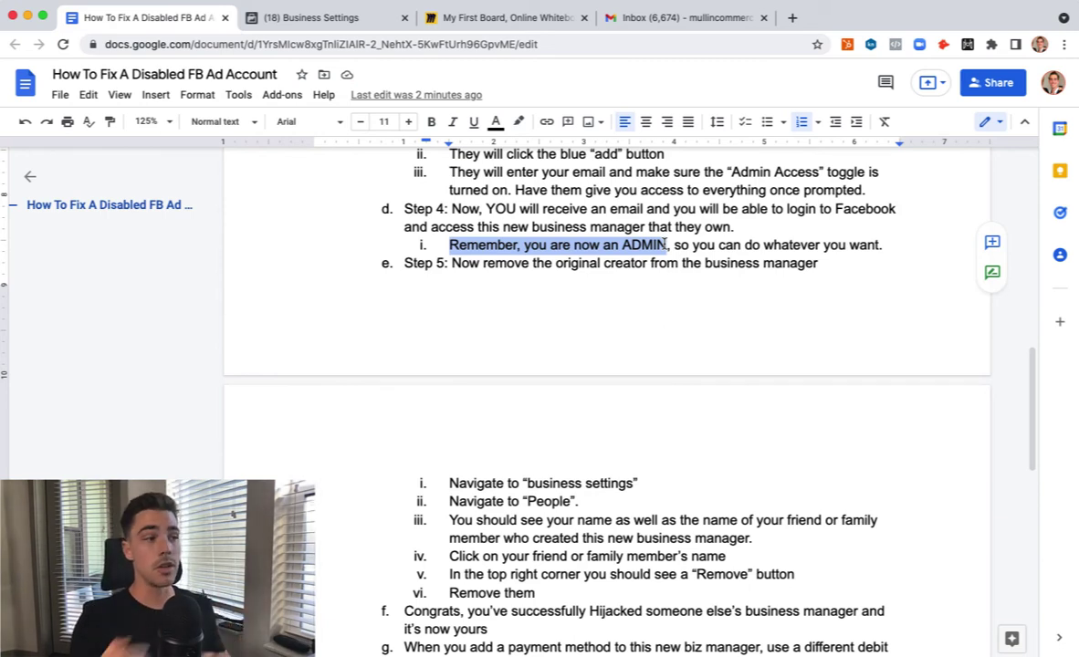
pyautogui.click(604, 262)
pyautogui.scroll(-1, 462, 251)
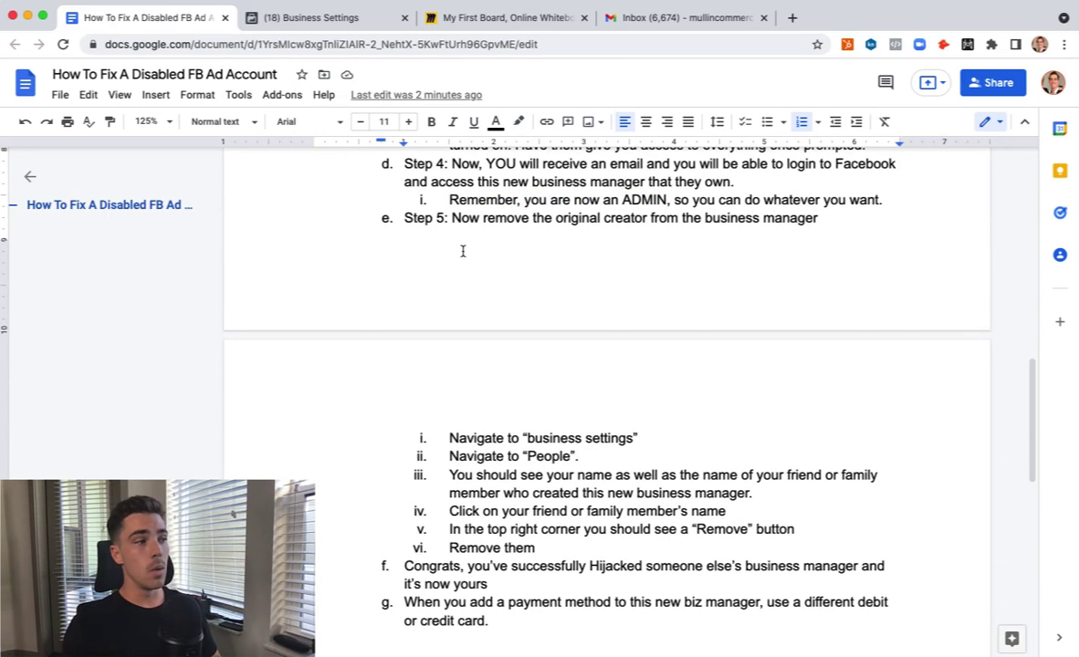
# Step: Highlight the Step 5 heading, clear it, and switch to the Facebook Business Settings tab
pyautogui.moveTo(405, 218); pyautogui.dragTo(445, 217)
pyautogui.scroll(-1, 531, 227)
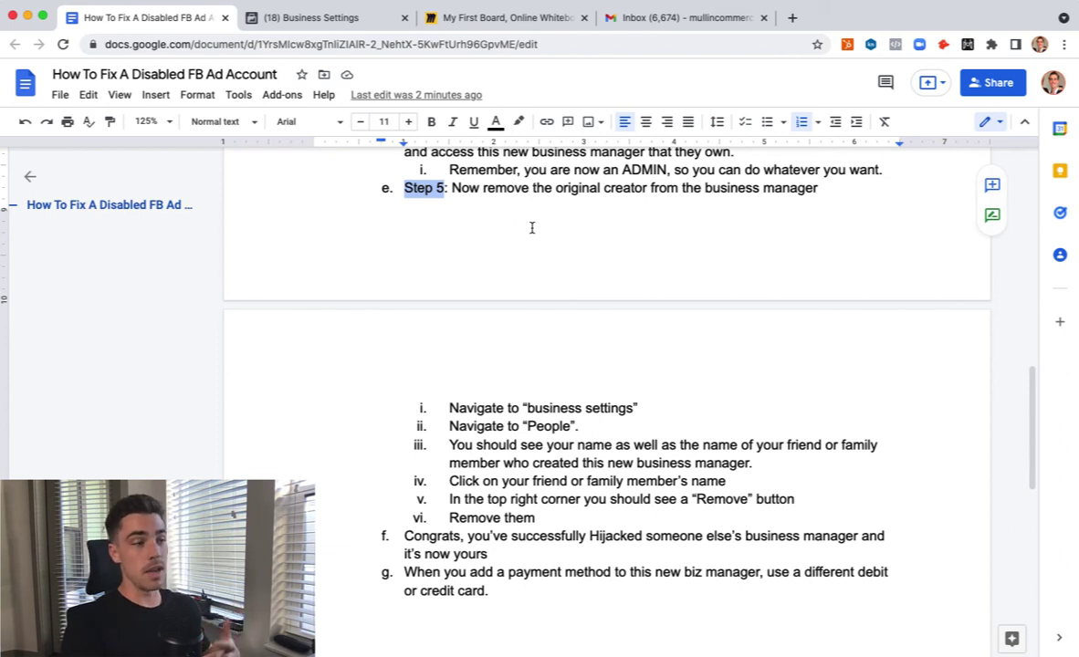
pyautogui.click(521, 424)
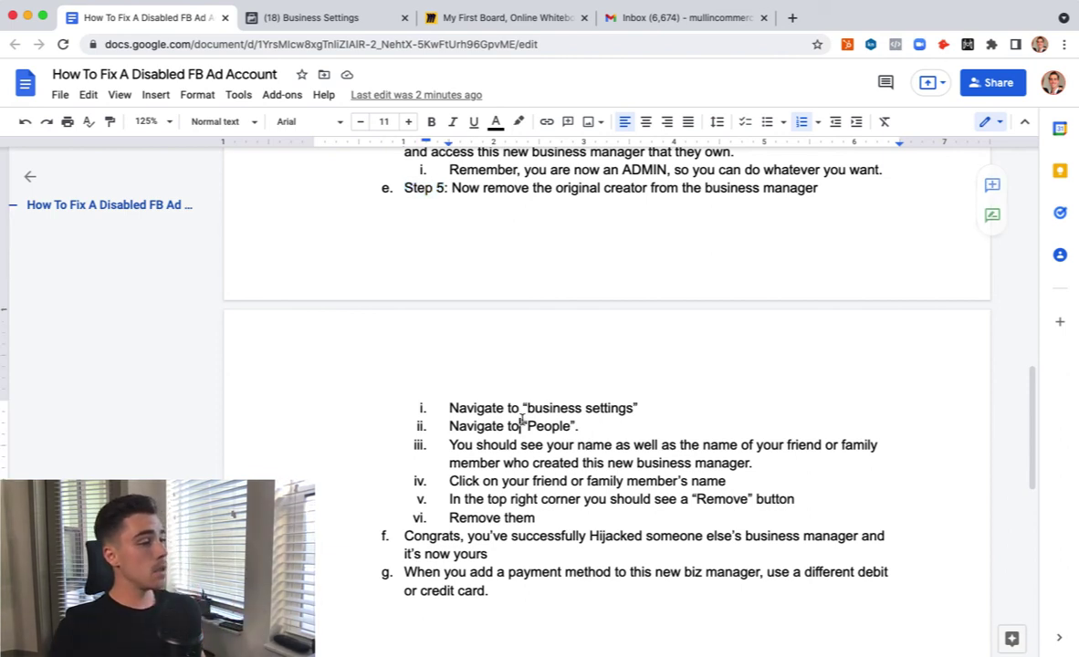
pyautogui.click(350, 20)
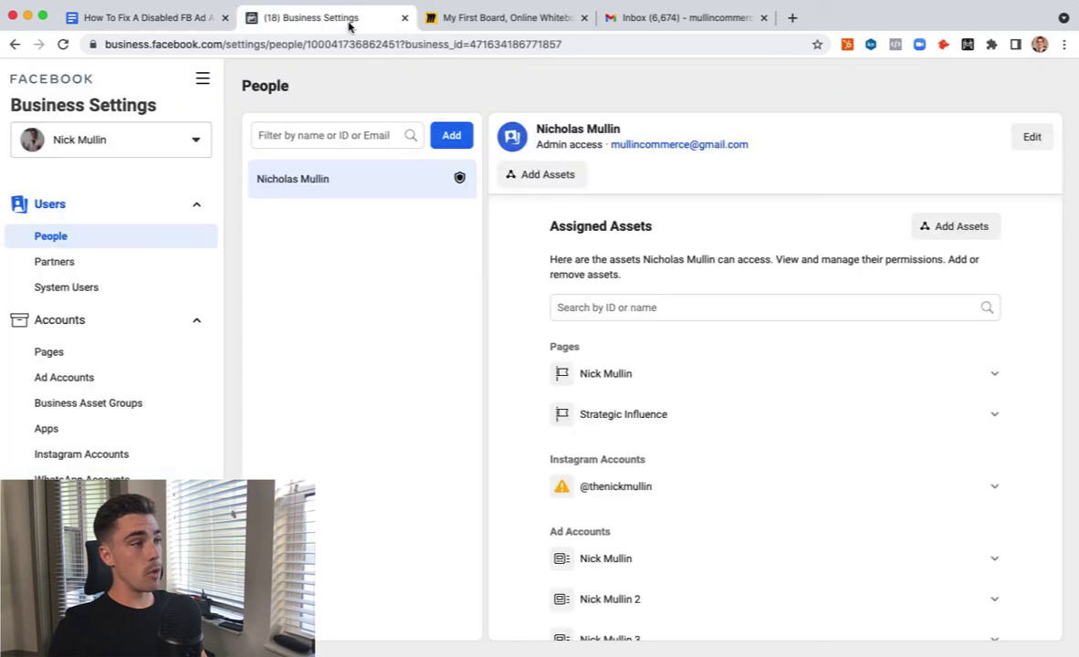
# Step: Open Business Settings from the tools menu, switch to the other business, then return to the guide
pyautogui.click(202, 78)
pyautogui.click(383, 154)
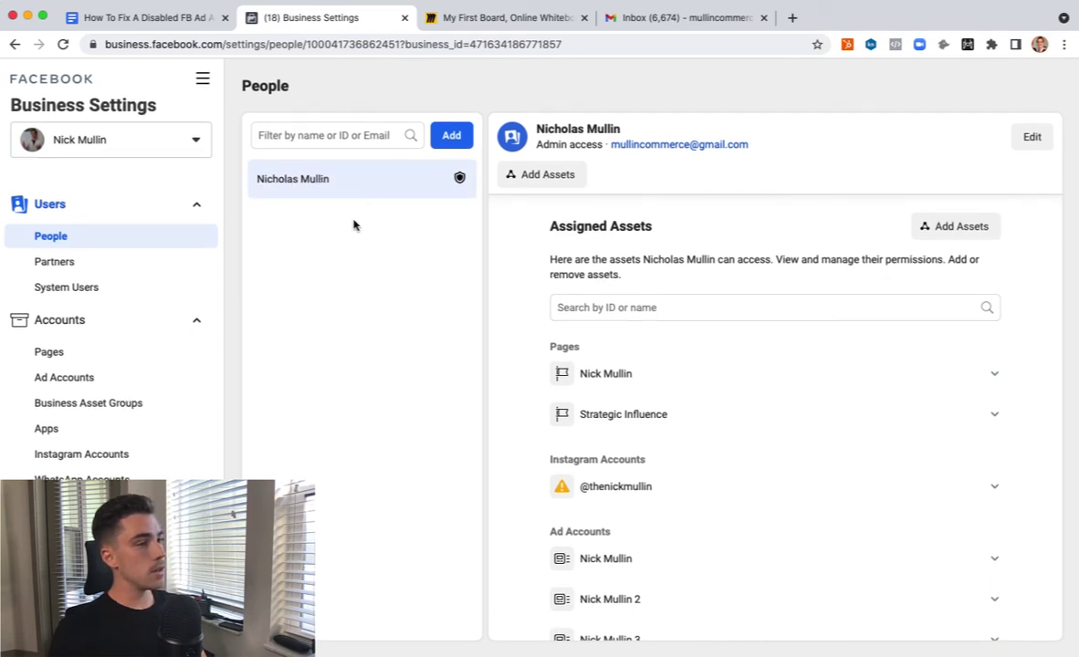
pyautogui.click(124, 140)
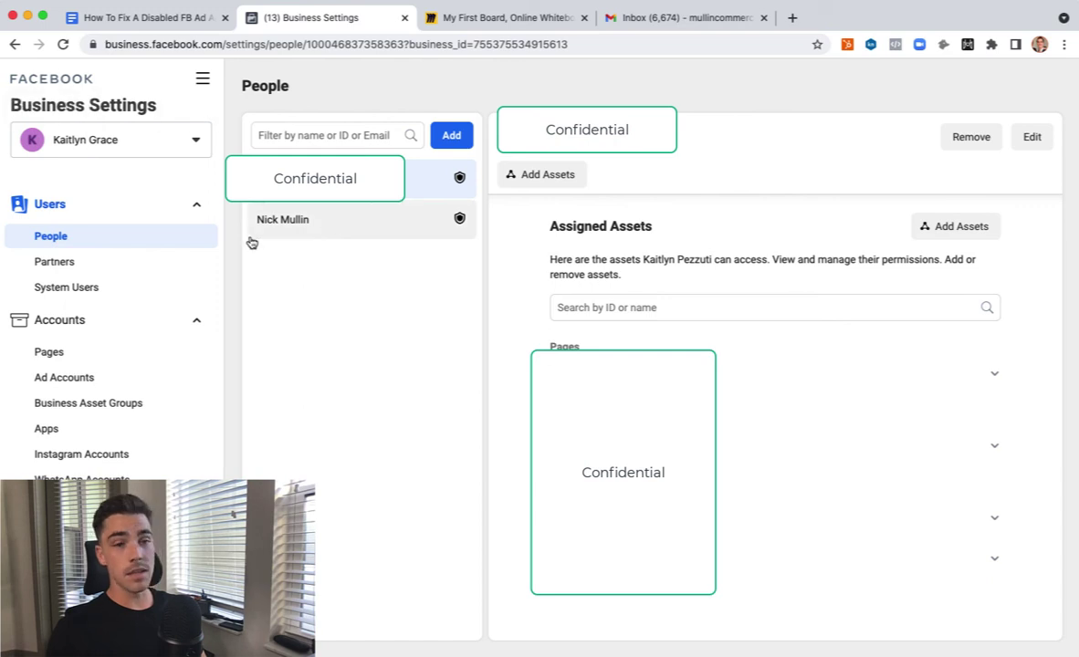
pyautogui.click(153, 17)
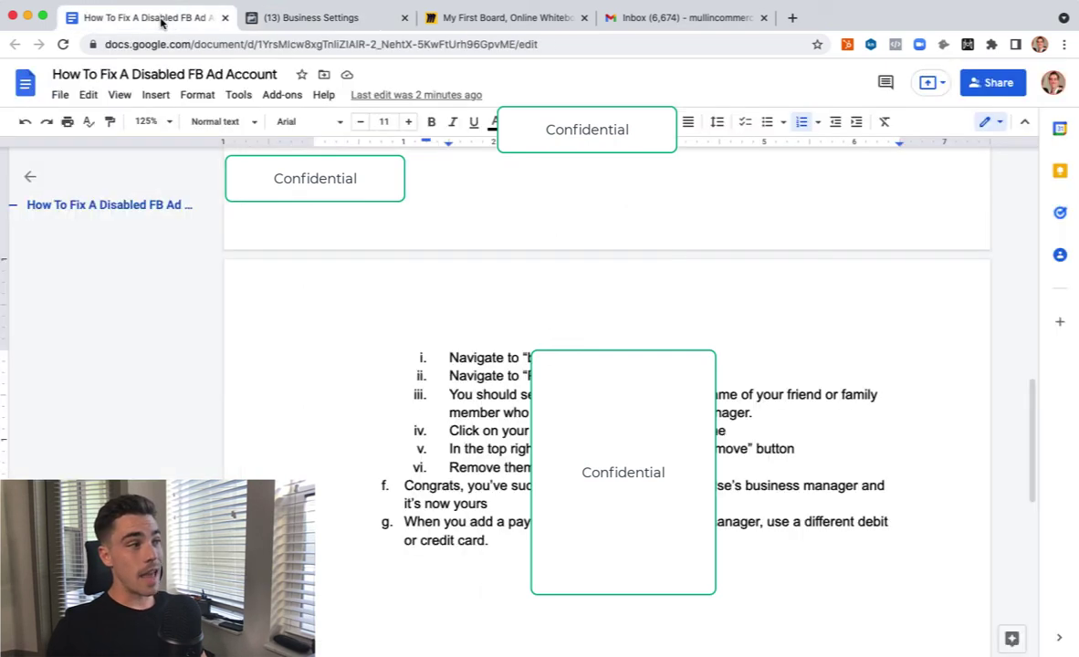
# Step: Scroll to the guide's last steps and highlight item g about using a different card
pyautogui.scroll(-2, 537, 370)
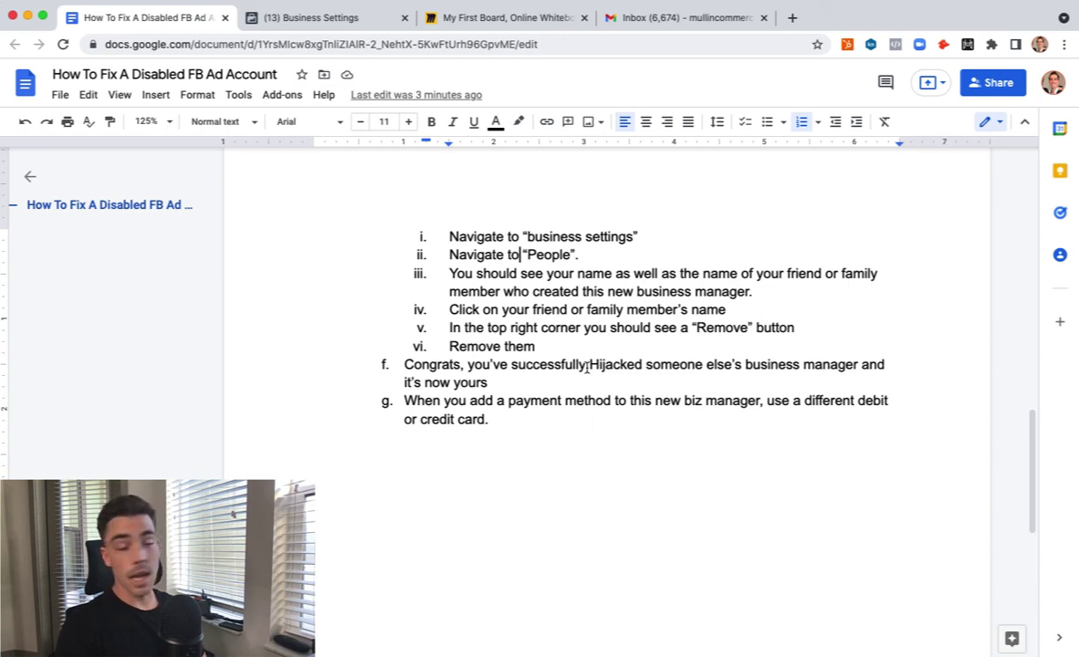
pyautogui.scroll(-2, 587, 368)
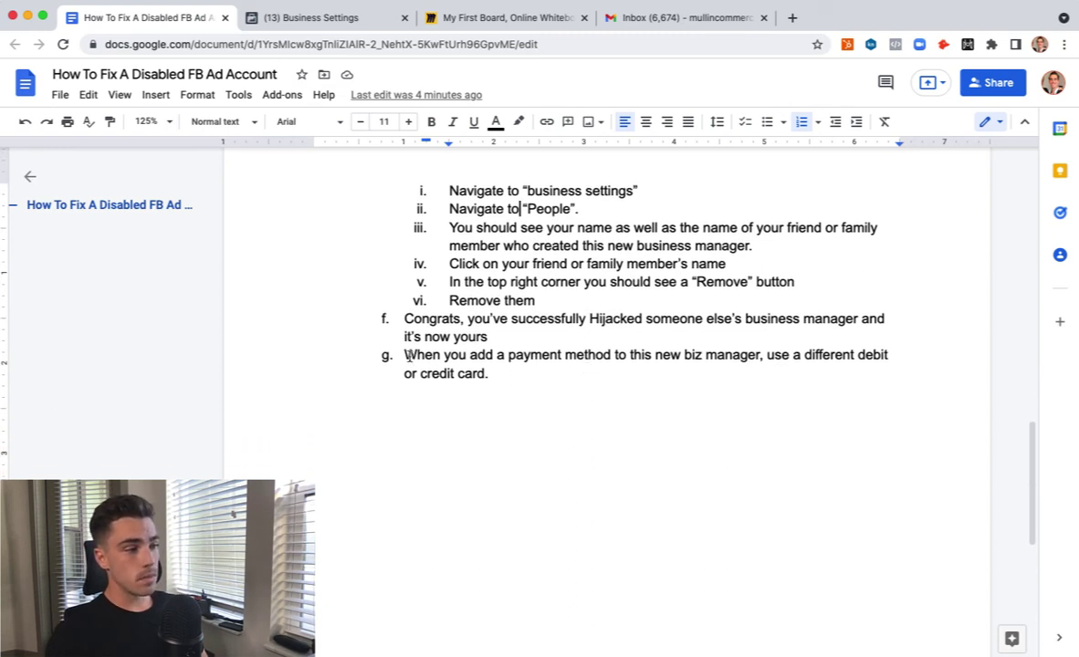
pyautogui.moveTo(405, 355); pyautogui.dragTo(610, 370)
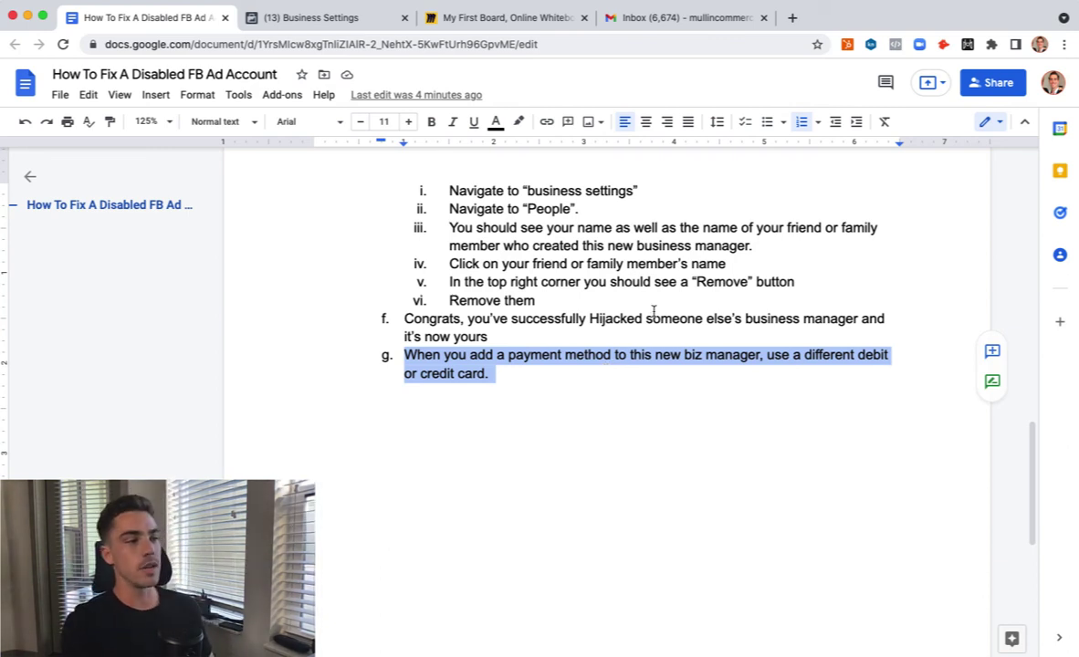
# Step: Scroll back to the top and highlight the title 'How To Fix A Disabled FB Ad Account'
pyautogui.click(552, 304)
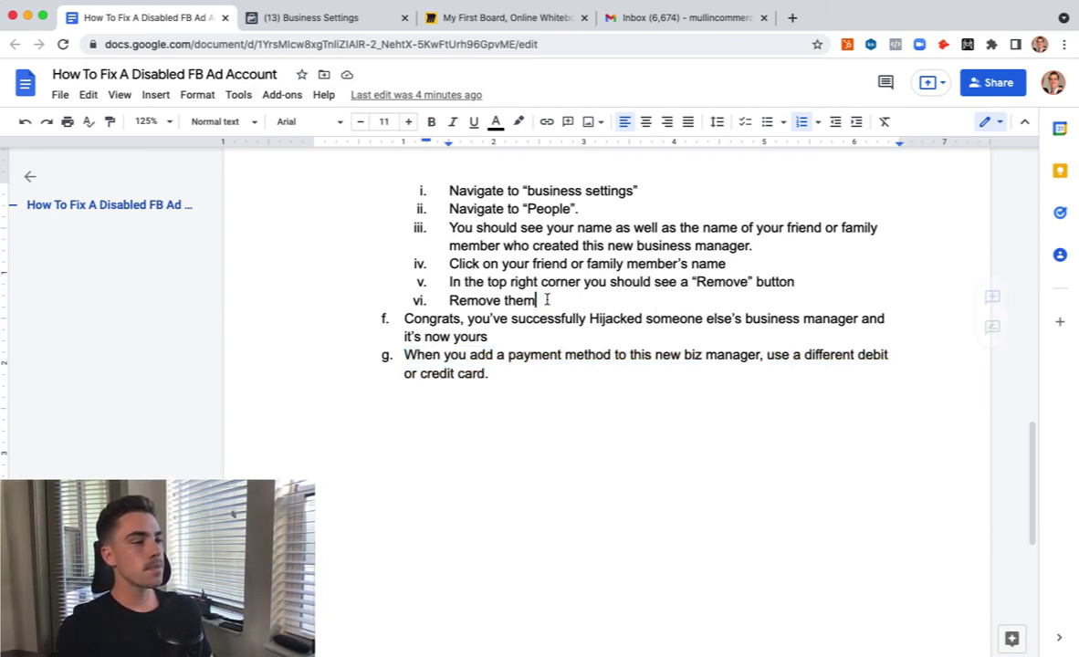
pyautogui.scroll(1, 548, 302)
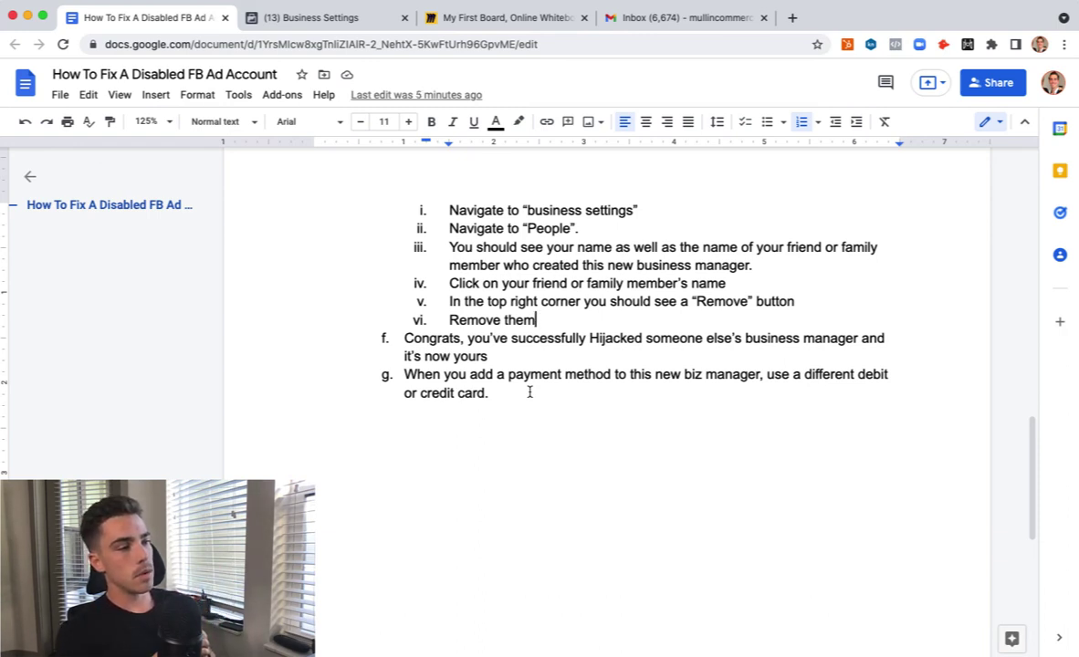
pyautogui.scroll(1, 529, 388)
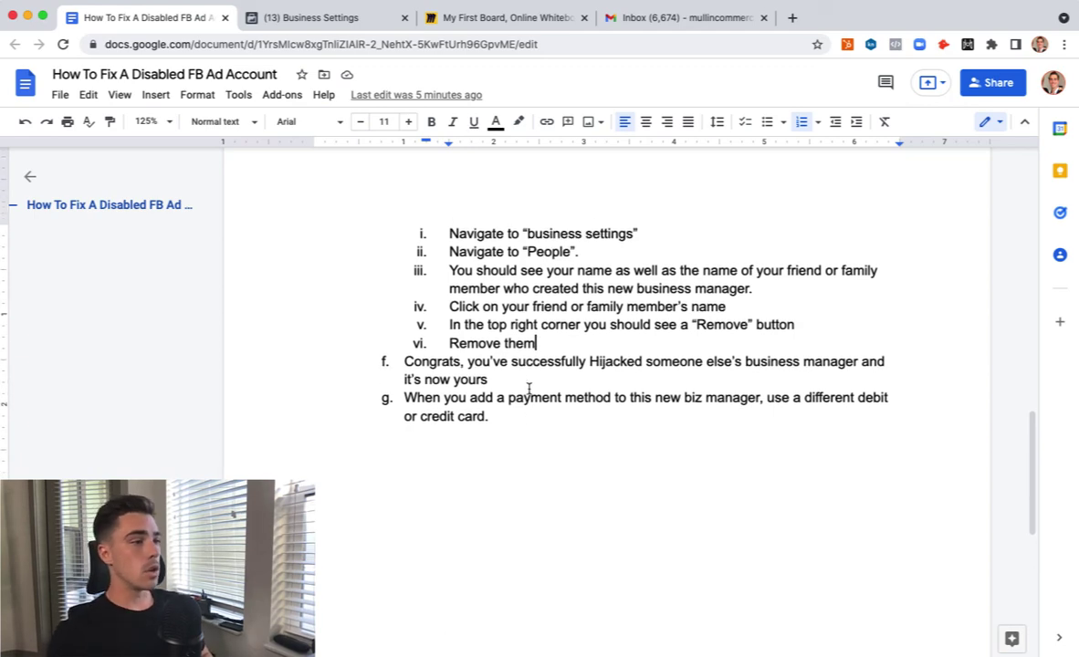
pyautogui.scroll(15, 529, 388)
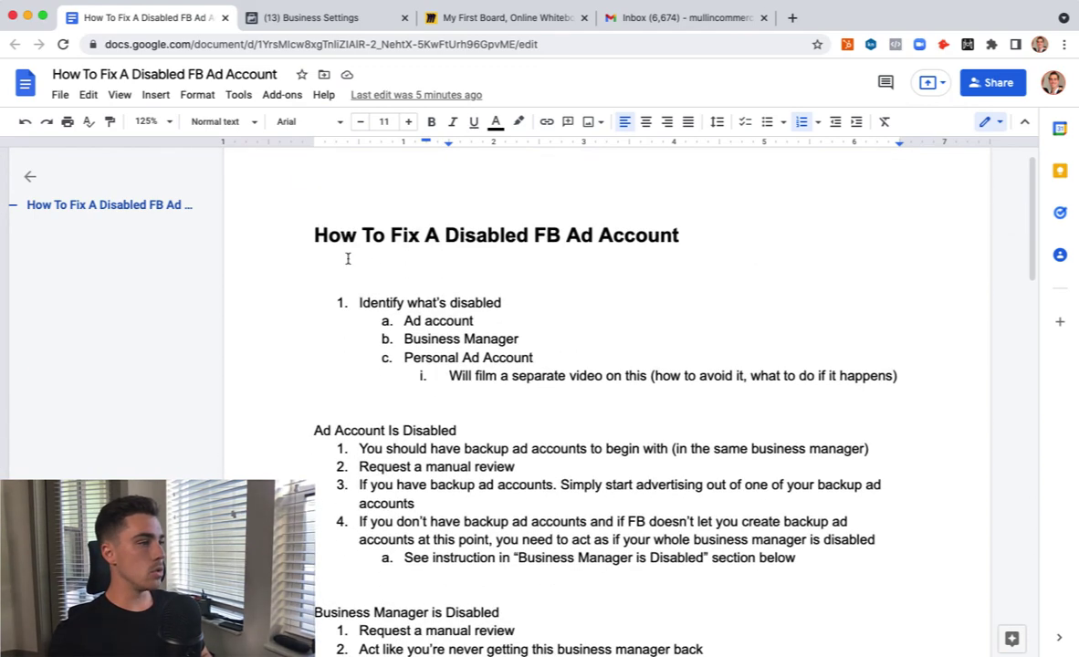
pyautogui.moveTo(292, 214); pyautogui.dragTo(687, 228)
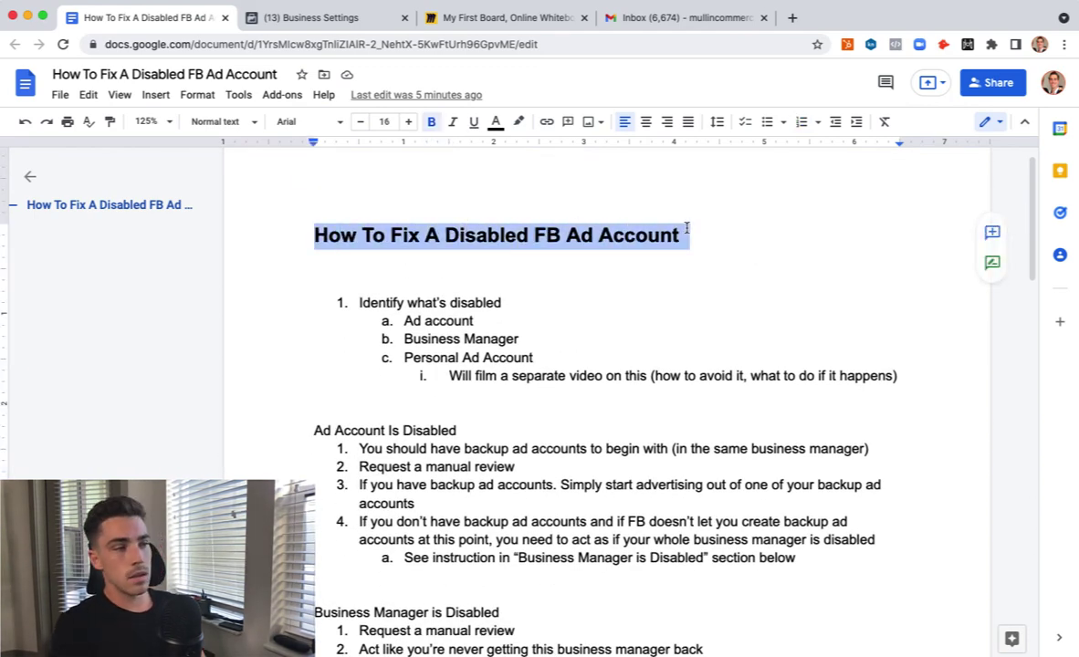